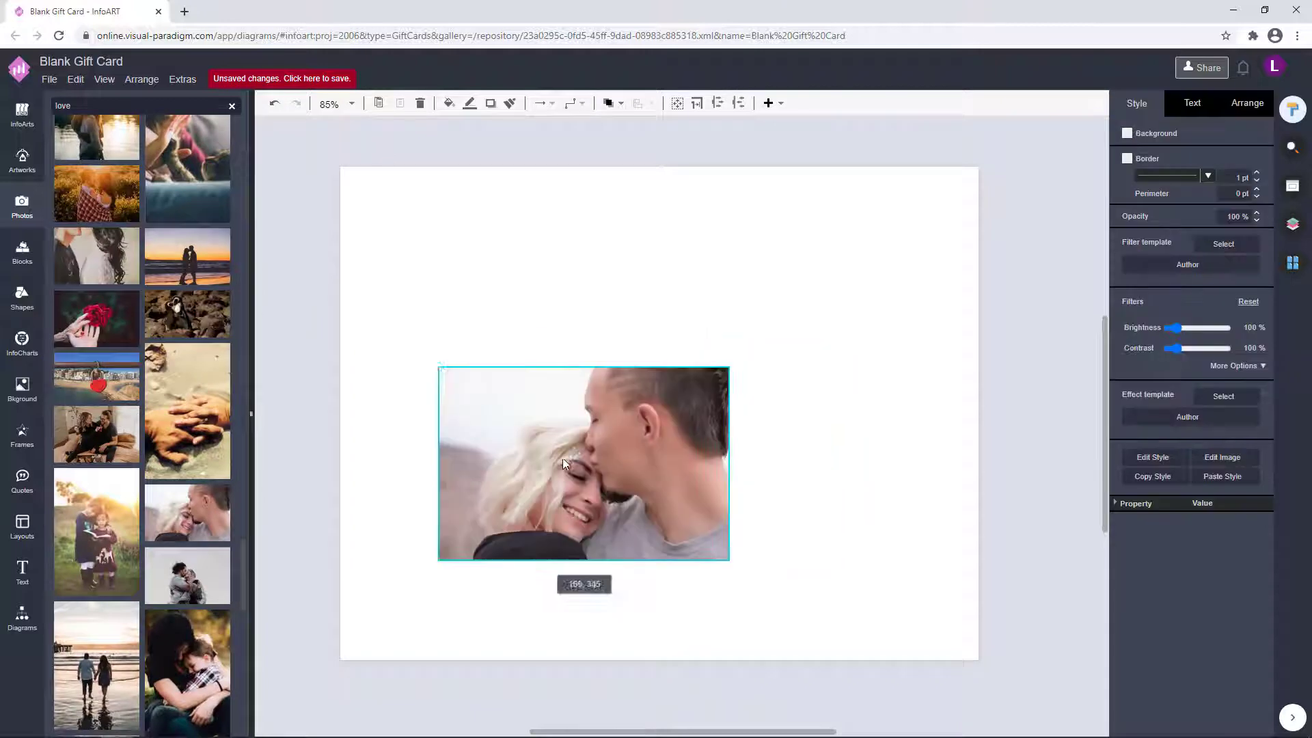
{"action": "left_click_drag", "start_coordinate": [631, 467], "coordinate": [940, 354]}
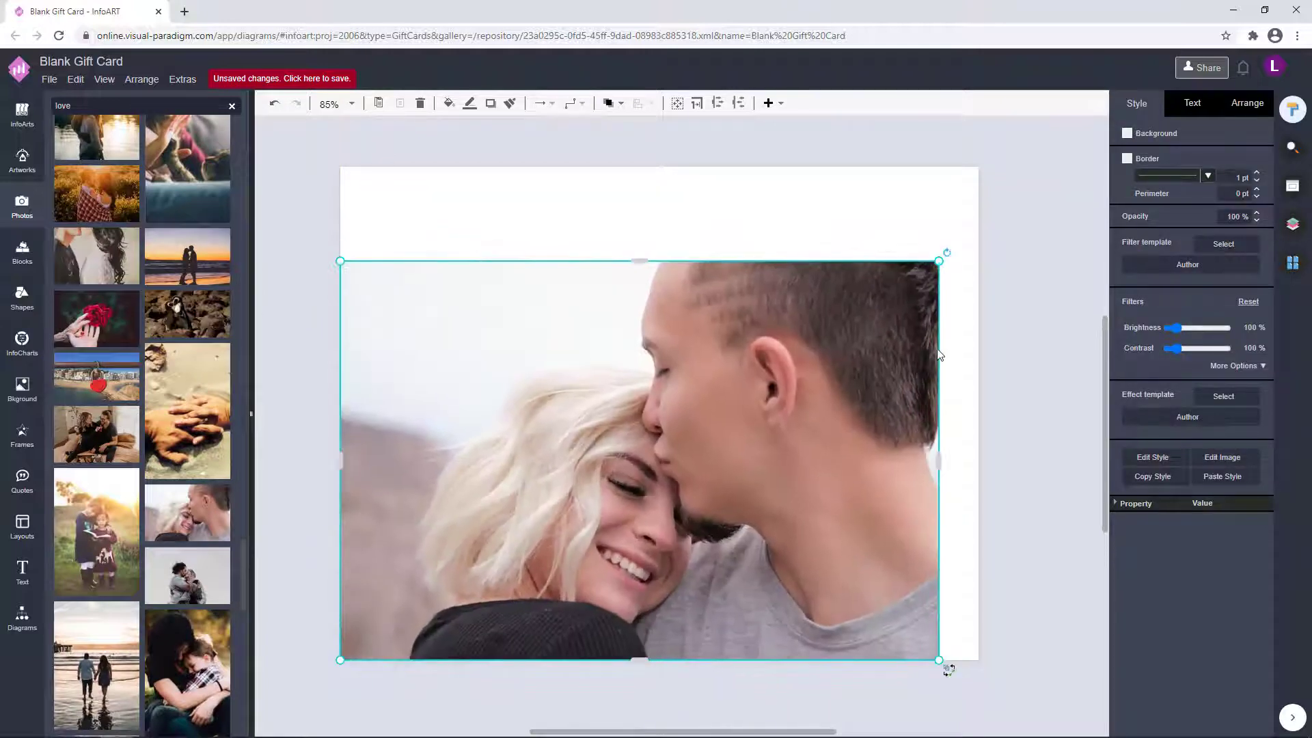
{"action": "key", "text": "Delete"}
{"action": "left_click_drag", "start_coordinate": [187, 573], "coordinate": [386, 335]}
{"action": "key", "text": "Delete"}
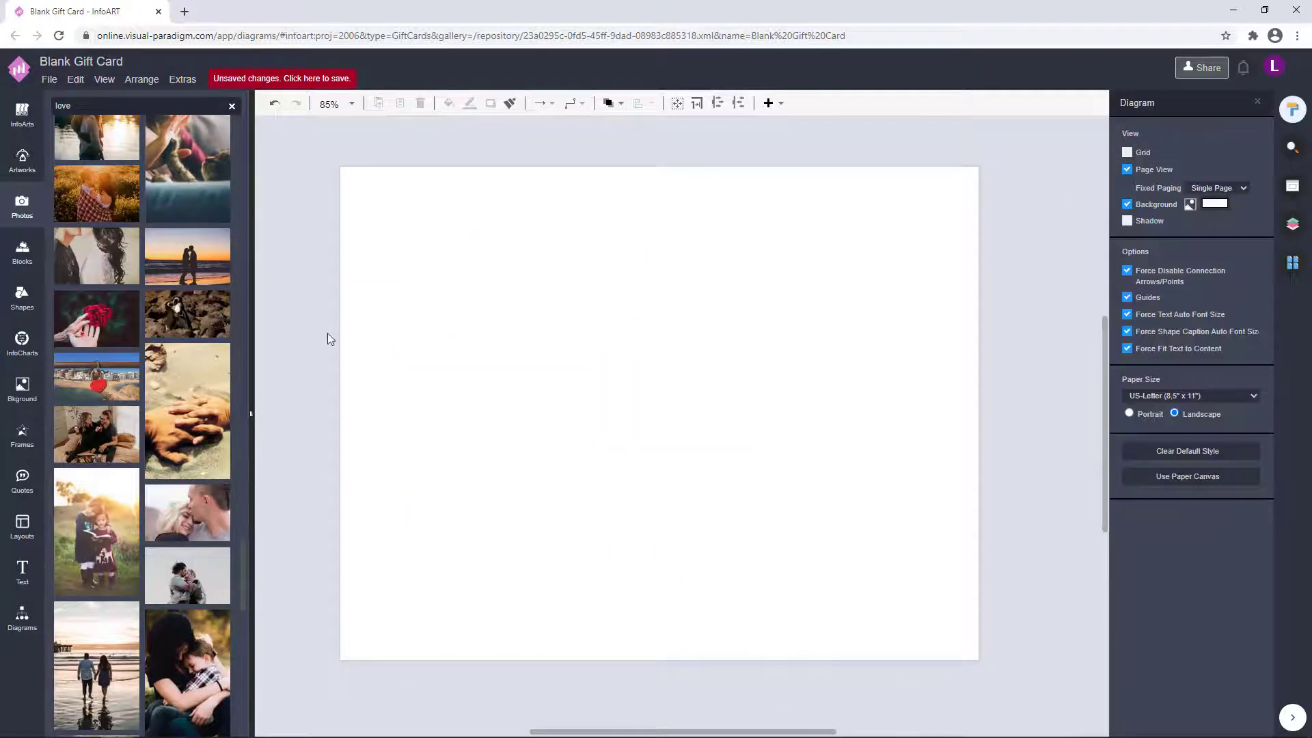
{"action": "scroll", "coordinate": [158, 319], "scroll_direction": "down", "scroll_amount": 20}
{"action": "scroll", "coordinate": [191, 391], "scroll_direction": "down", "scroll_amount": 10}
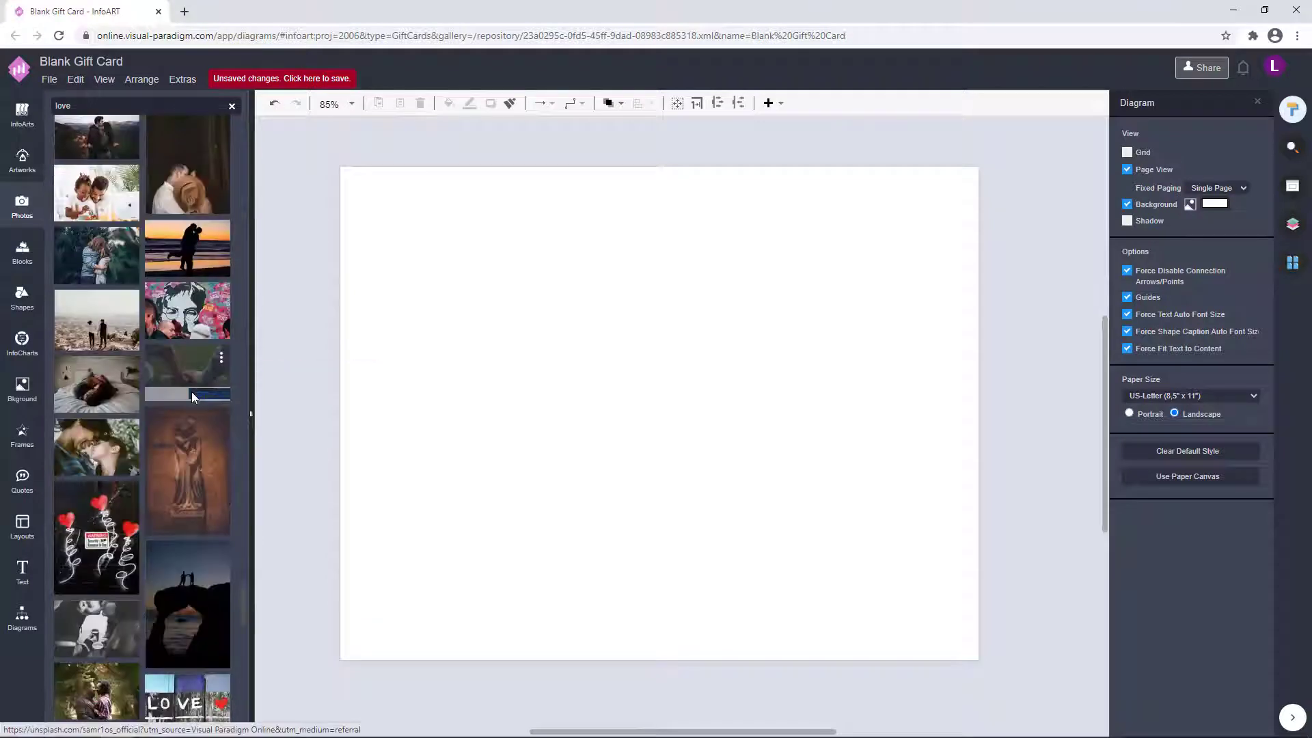
{"action": "scroll", "coordinate": [190, 405], "scroll_direction": "down", "scroll_amount": 4}
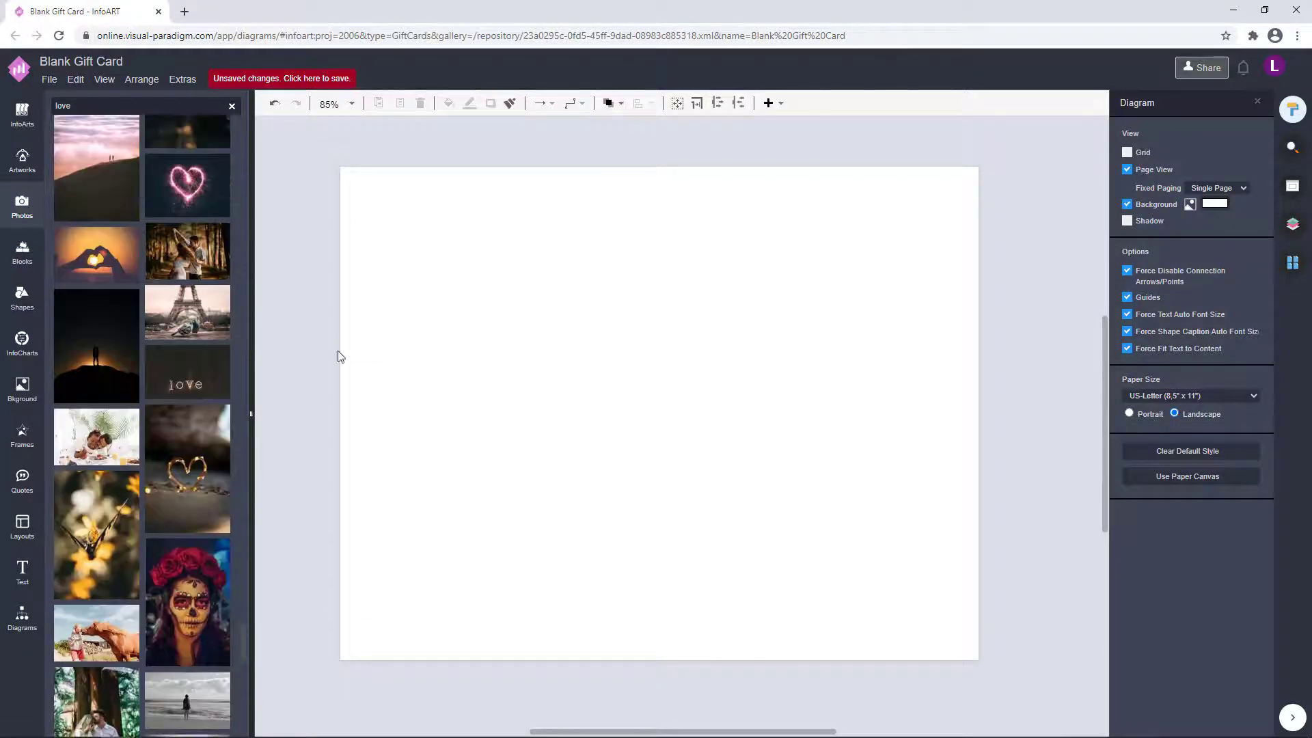
{"action": "left_click_drag", "start_coordinate": [188, 252], "coordinate": [367, 237]}
{"action": "key", "text": "ctrl+z"}
{"action": "scroll", "coordinate": [186, 389], "scroll_direction": "down", "scroll_amount": 15}
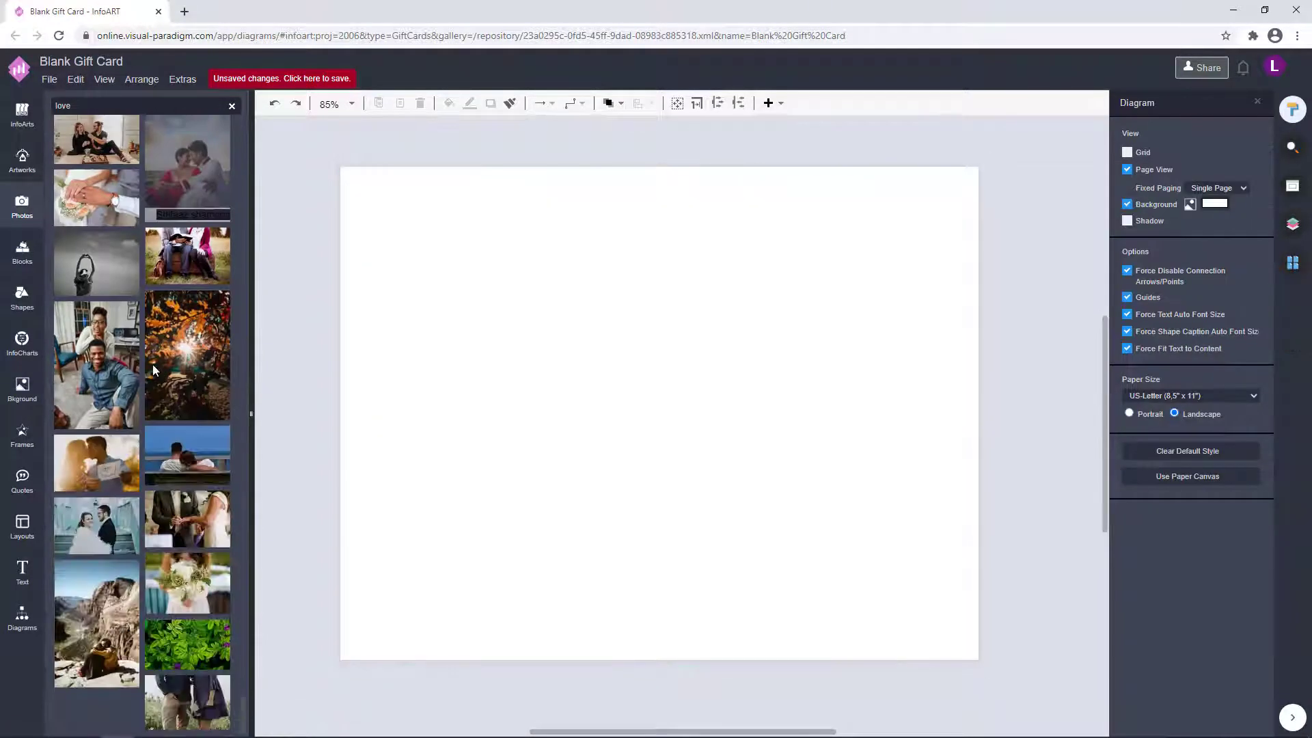
{"action": "left_click_drag", "start_coordinate": [187, 447], "coordinate": [325, 370]}
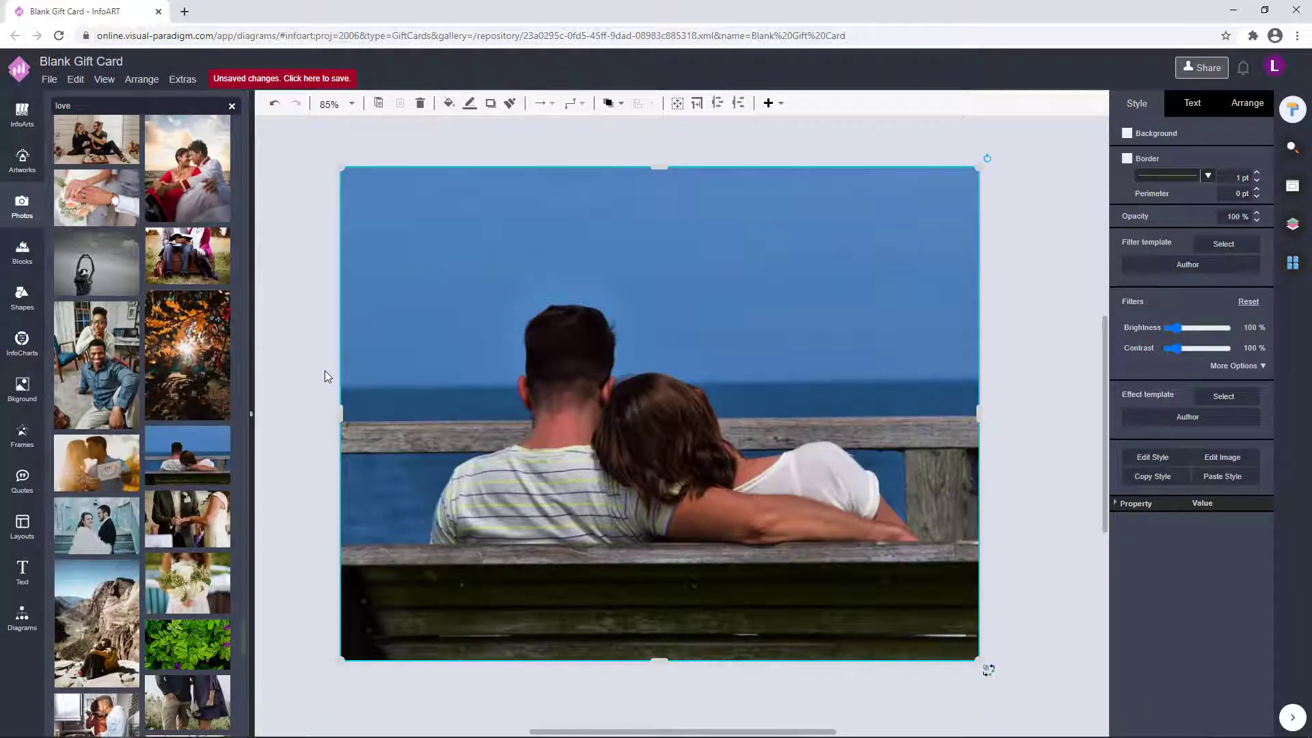
{"action": "key", "text": "ctrl+z"}
Search the photo library for "valentines".
{"action": "double_click", "coordinate": [56, 105]}
{"action": "type", "text": "valentines"}
{"action": "key", "text": "Return"}
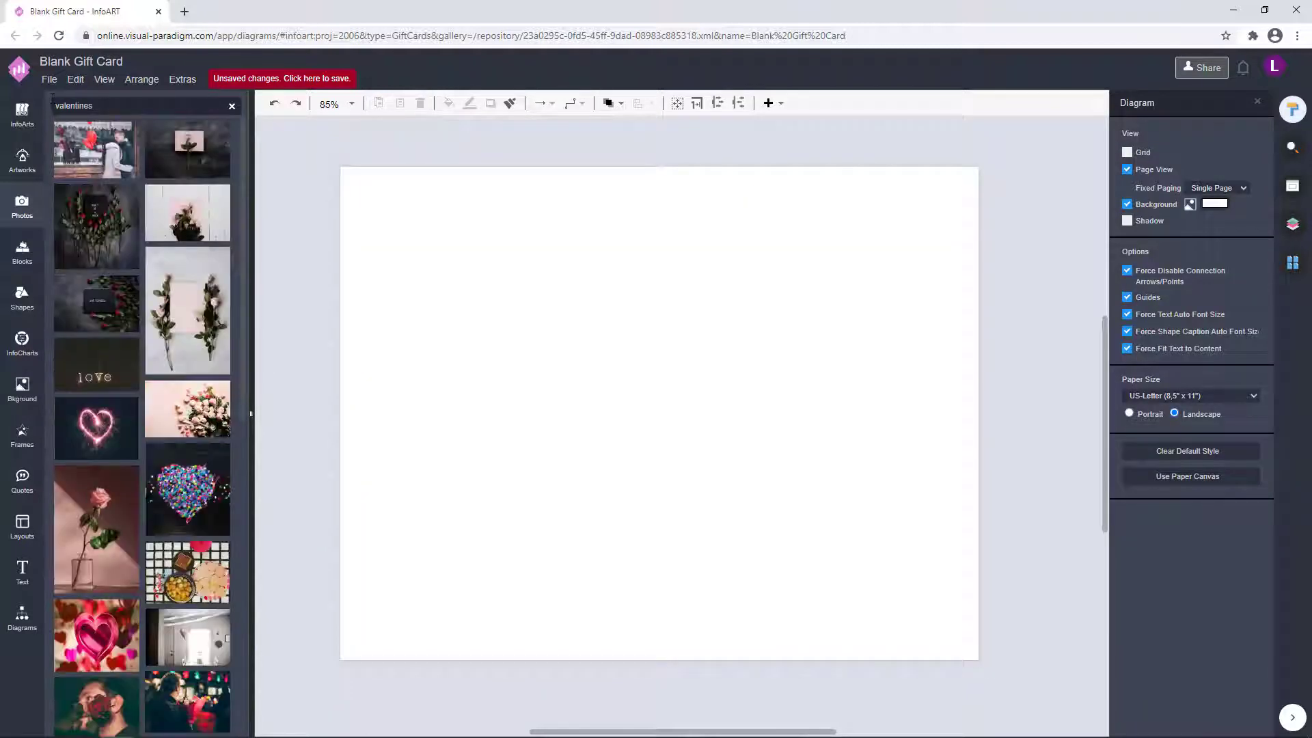
Place the photo of a pink and white flower bouquet on a pale background so it fills the whole card.
{"action": "scroll", "coordinate": [182, 444], "scroll_direction": "down", "scroll_amount": 2}
{"action": "scroll", "coordinate": [199, 364], "scroll_direction": "down", "scroll_amount": 10}
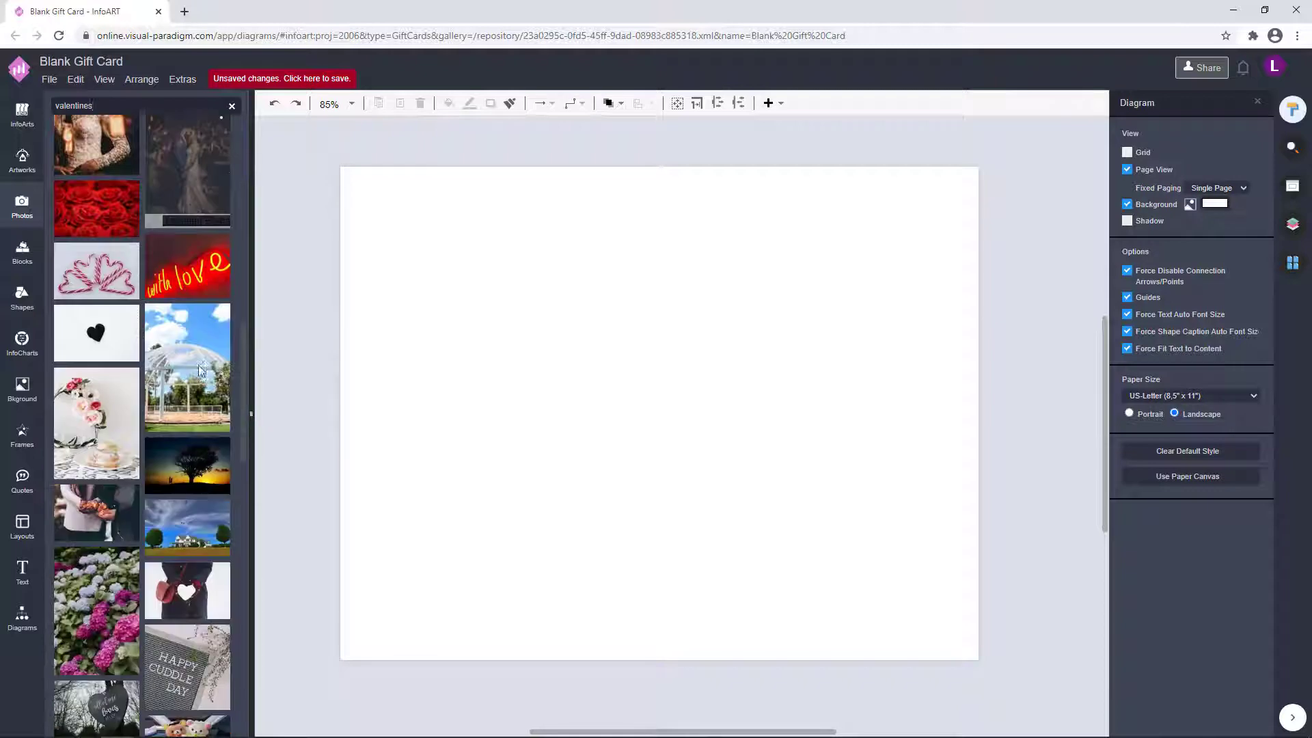
{"action": "scroll", "coordinate": [198, 364], "scroll_direction": "down", "scroll_amount": 10}
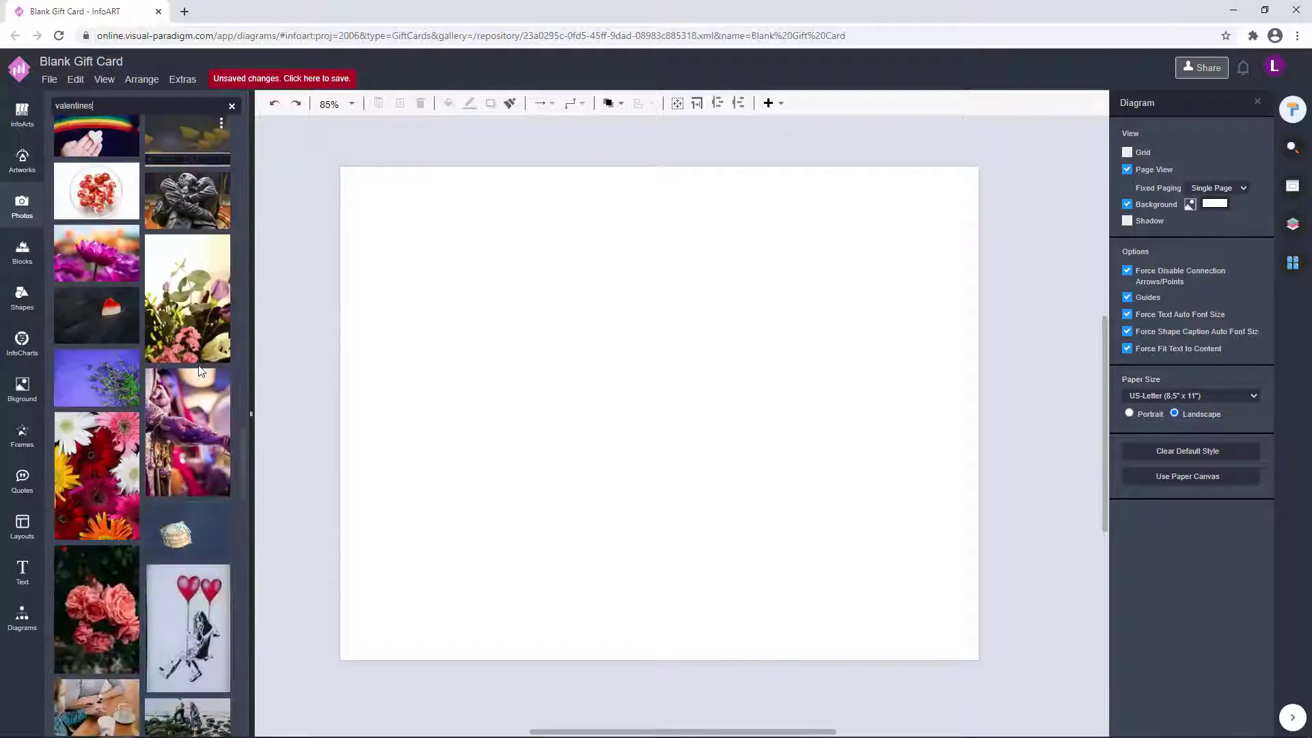
{"action": "mouse_move", "coordinate": [208, 383]}
{"action": "scroll", "coordinate": [208, 383], "scroll_direction": "down", "scroll_amount": 10}
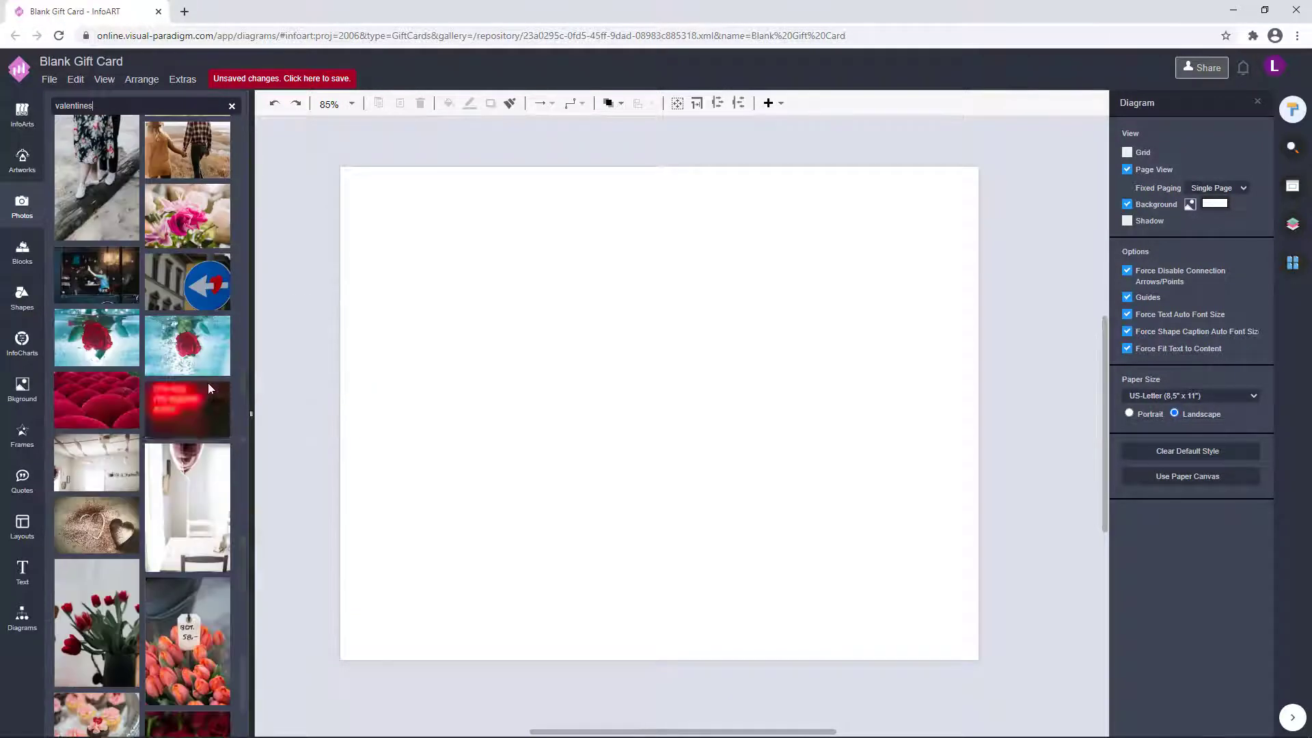
{"action": "scroll", "coordinate": [207, 383], "scroll_direction": "down", "scroll_amount": 10}
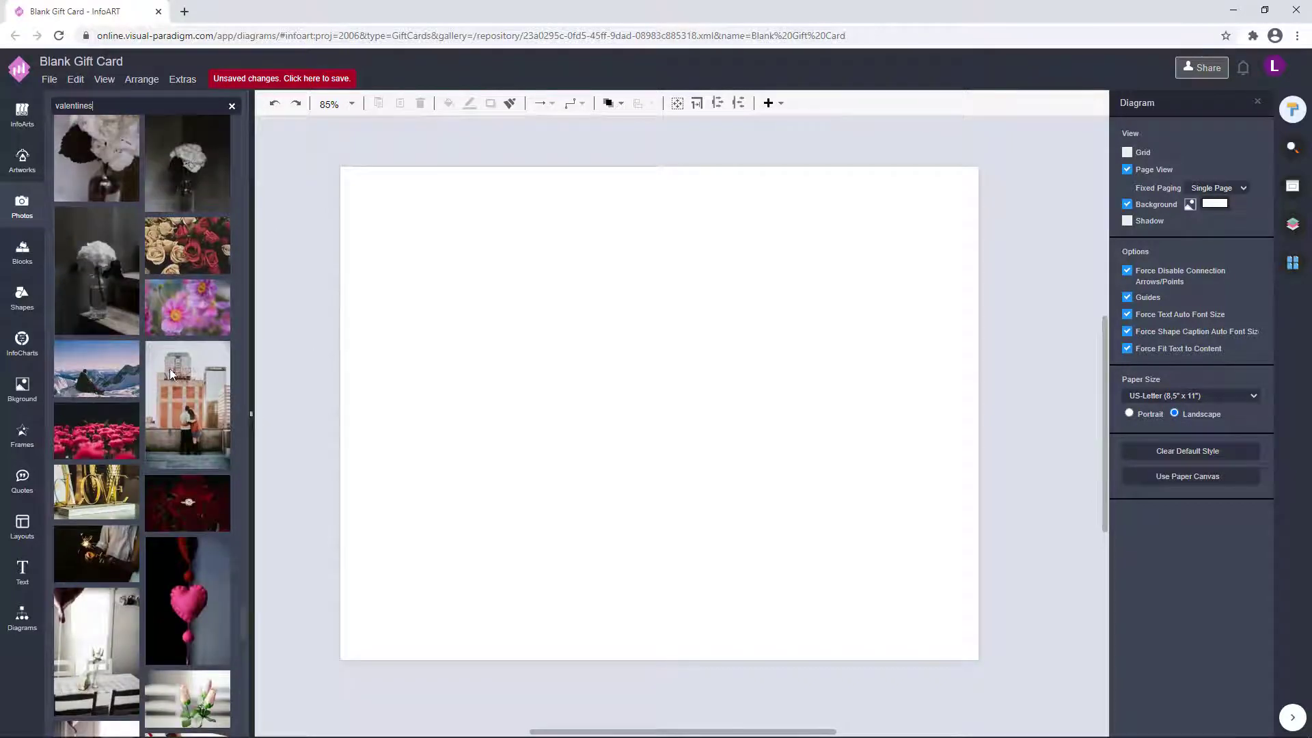
{"action": "scroll", "coordinate": [179, 358], "scroll_direction": "down", "scroll_amount": 10}
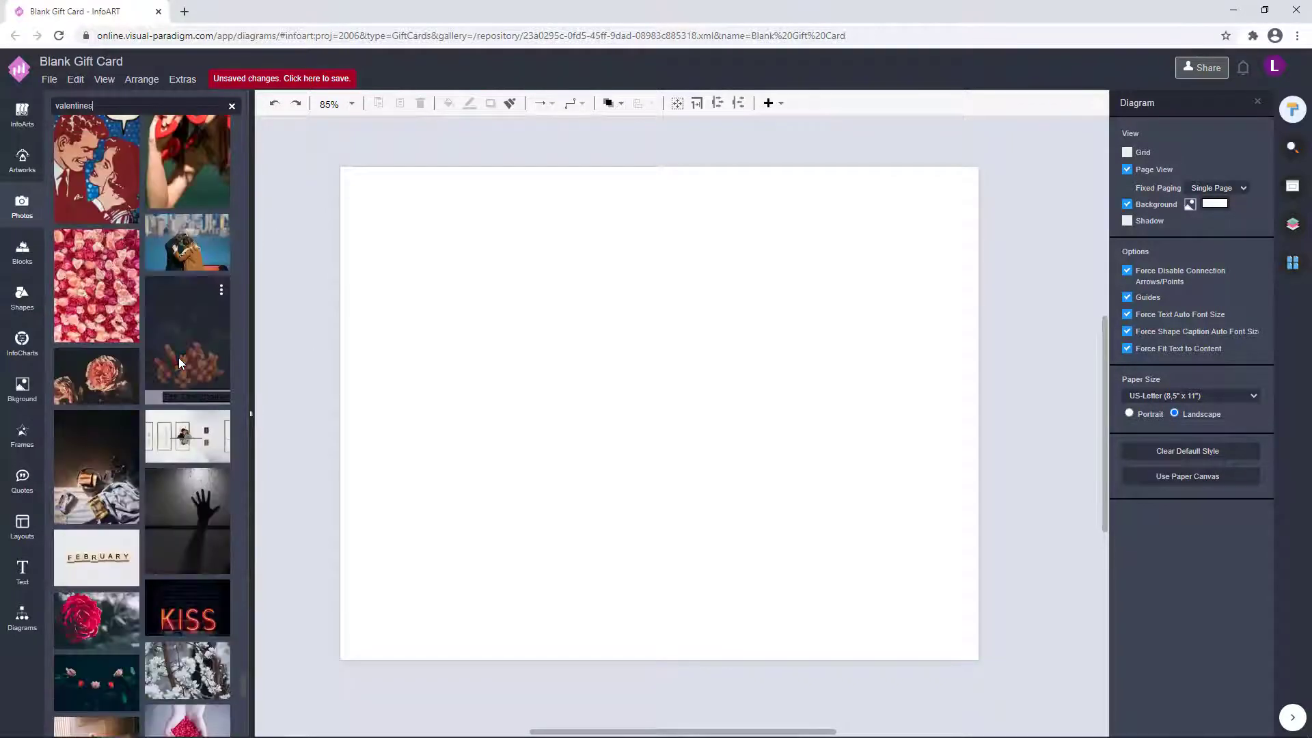
{"action": "scroll", "coordinate": [178, 358], "scroll_direction": "down", "scroll_amount": 5}
{"action": "left_click_drag", "start_coordinate": [96, 429], "coordinate": [328, 345]}
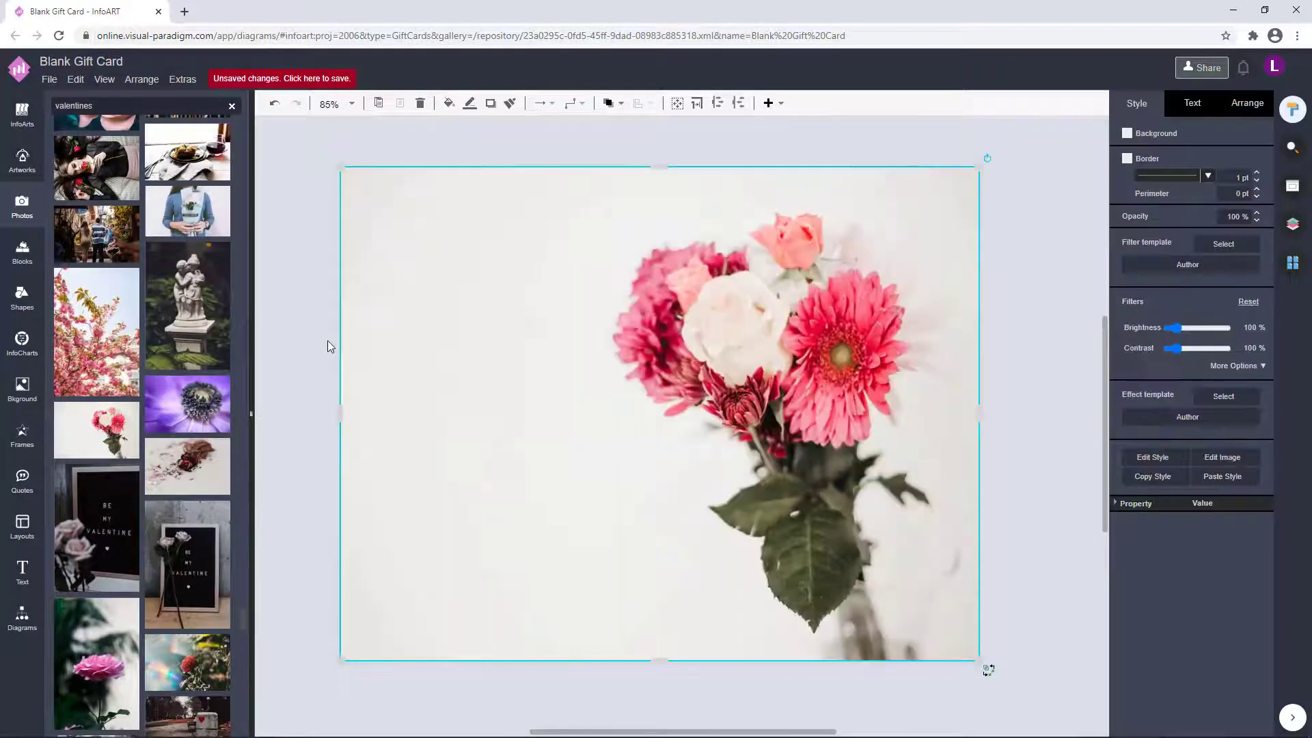
{"action": "left_click", "coordinate": [328, 342]}
Add a plain rectangle covering the card's full height and roughly its left third, and remove its outline.
{"action": "scroll", "coordinate": [406, 399], "scroll_direction": "down", "scroll_amount": 1}
{"action": "left_click", "coordinate": [26, 610]}
{"action": "scroll", "coordinate": [99, 562], "scroll_direction": "down", "scroll_amount": 5}
{"action": "left_click", "coordinate": [84, 653]}
{"action": "scroll", "coordinate": [120, 393], "scroll_direction": "down", "scroll_amount": 5}
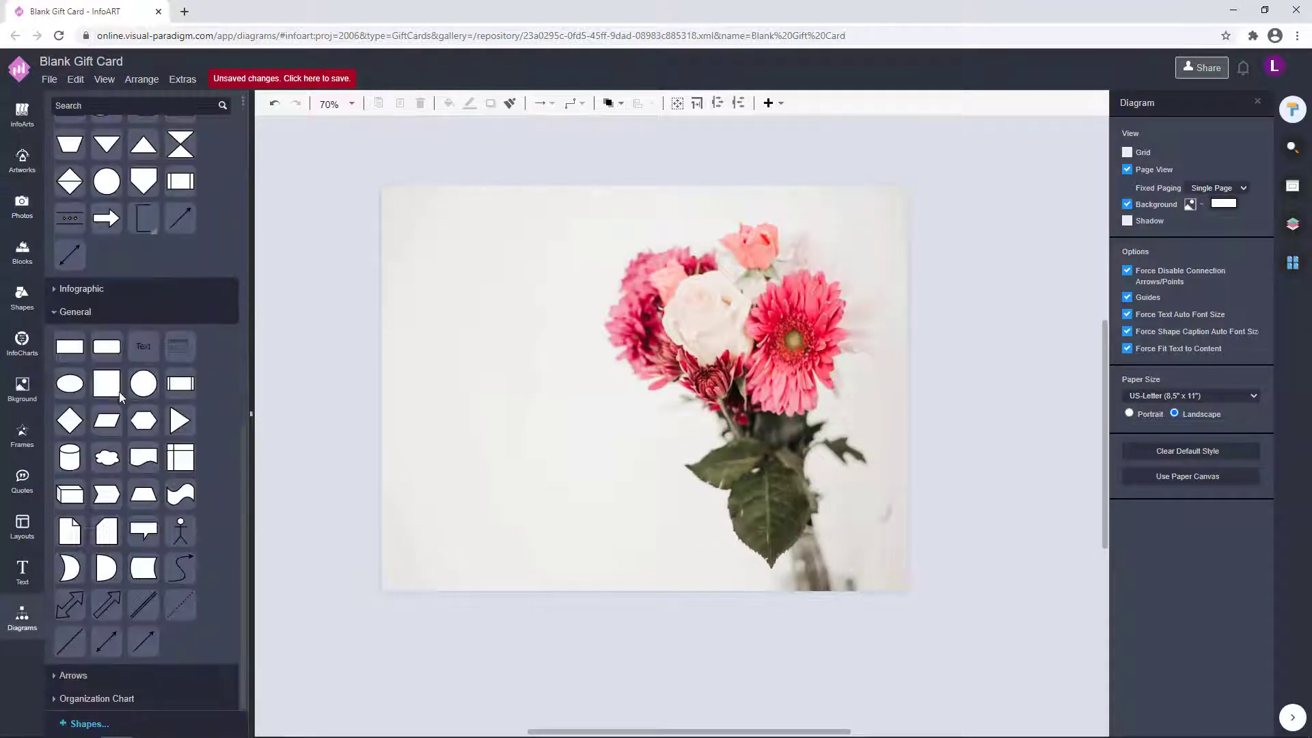
{"action": "left_click_drag", "start_coordinate": [69, 347], "coordinate": [410, 592]}
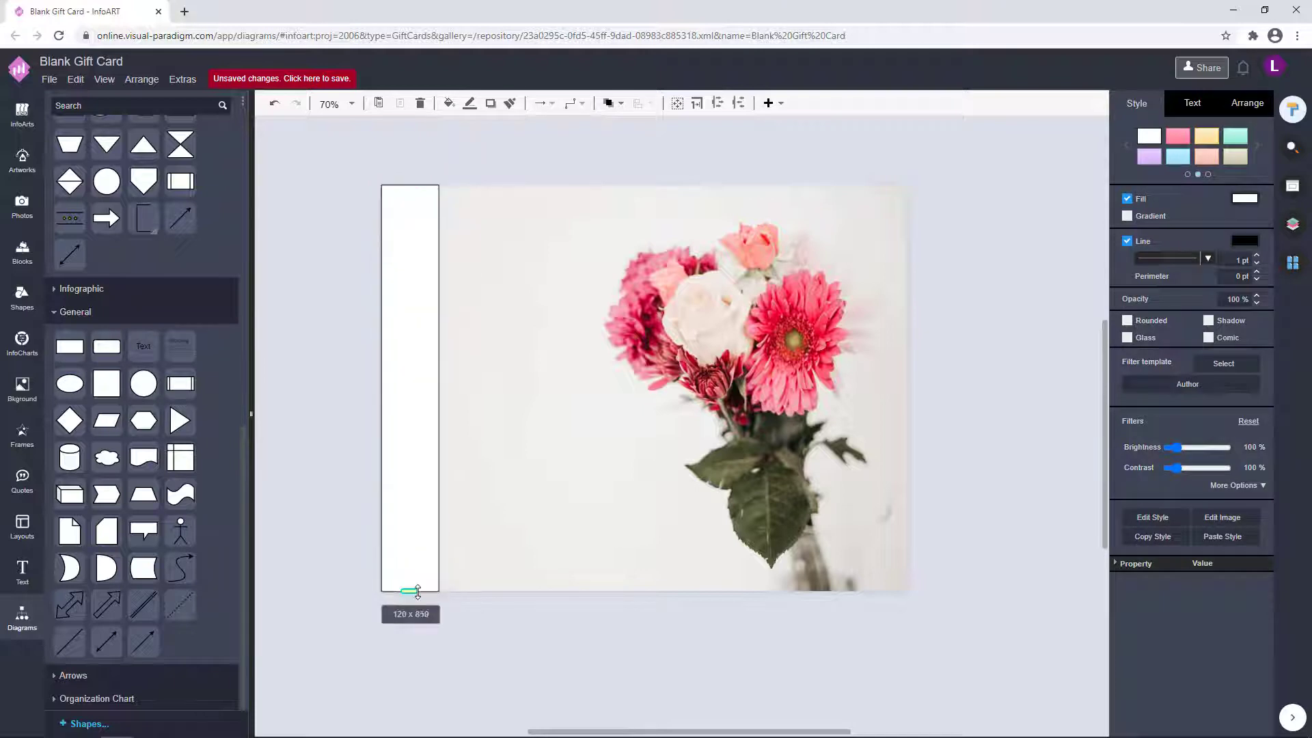
{"action": "left_click_drag", "start_coordinate": [441, 384], "coordinate": [574, 387]}
{"action": "left_click", "coordinate": [1126, 241]}
{"action": "left_click", "coordinate": [994, 249]}
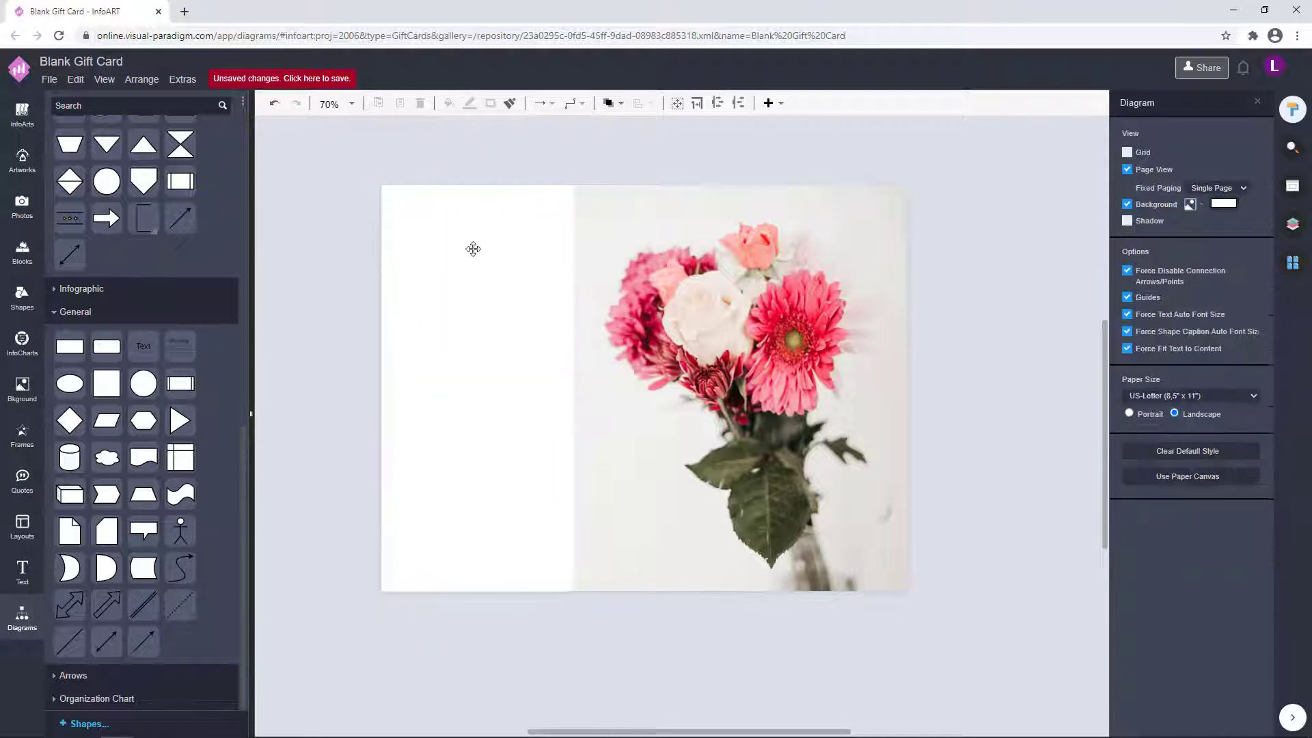
Fill the rectangle with a muted rose-red colour that matches the flowers.
{"action": "left_click", "coordinate": [472, 248]}
{"action": "left_click", "coordinate": [1244, 198]}
{"action": "left_click", "coordinate": [1160, 333]}
{"action": "left_click", "coordinate": [1272, 511]}
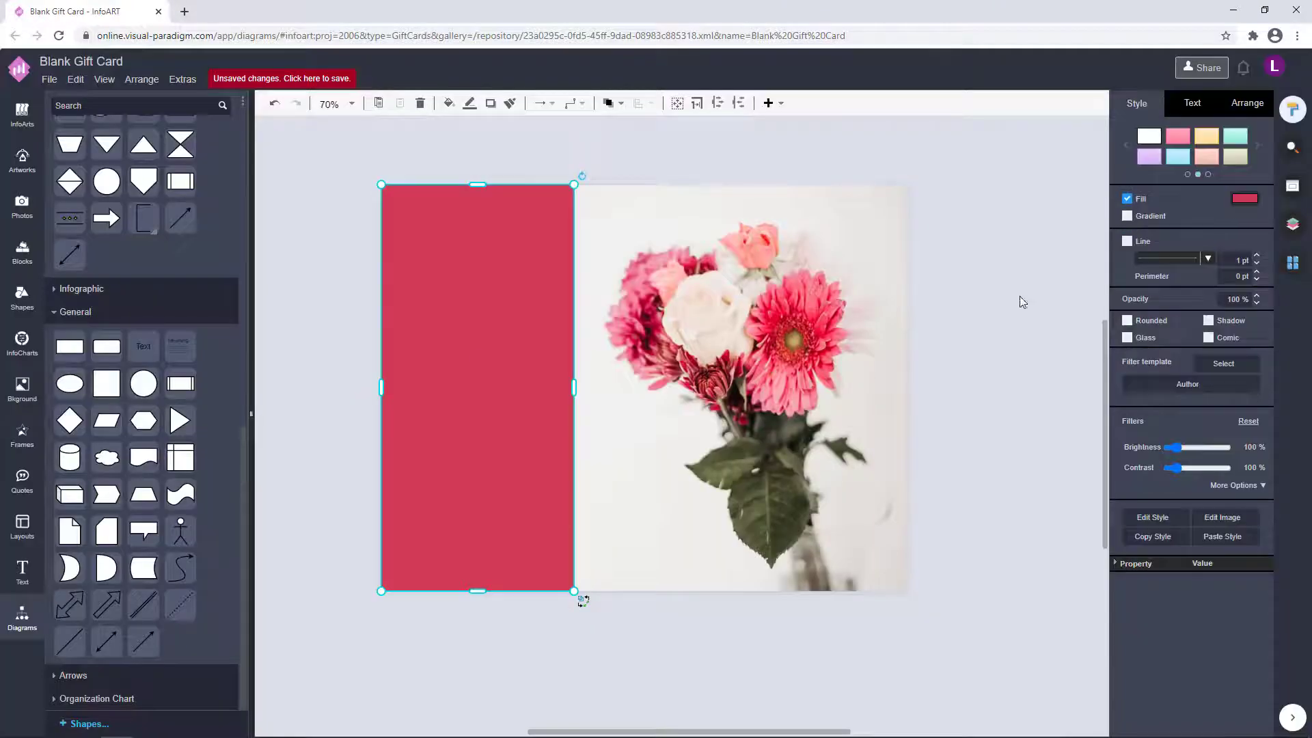
{"action": "left_click", "coordinate": [1245, 198]}
{"action": "left_click", "coordinate": [1252, 510]}
{"action": "left_click", "coordinate": [984, 342]}
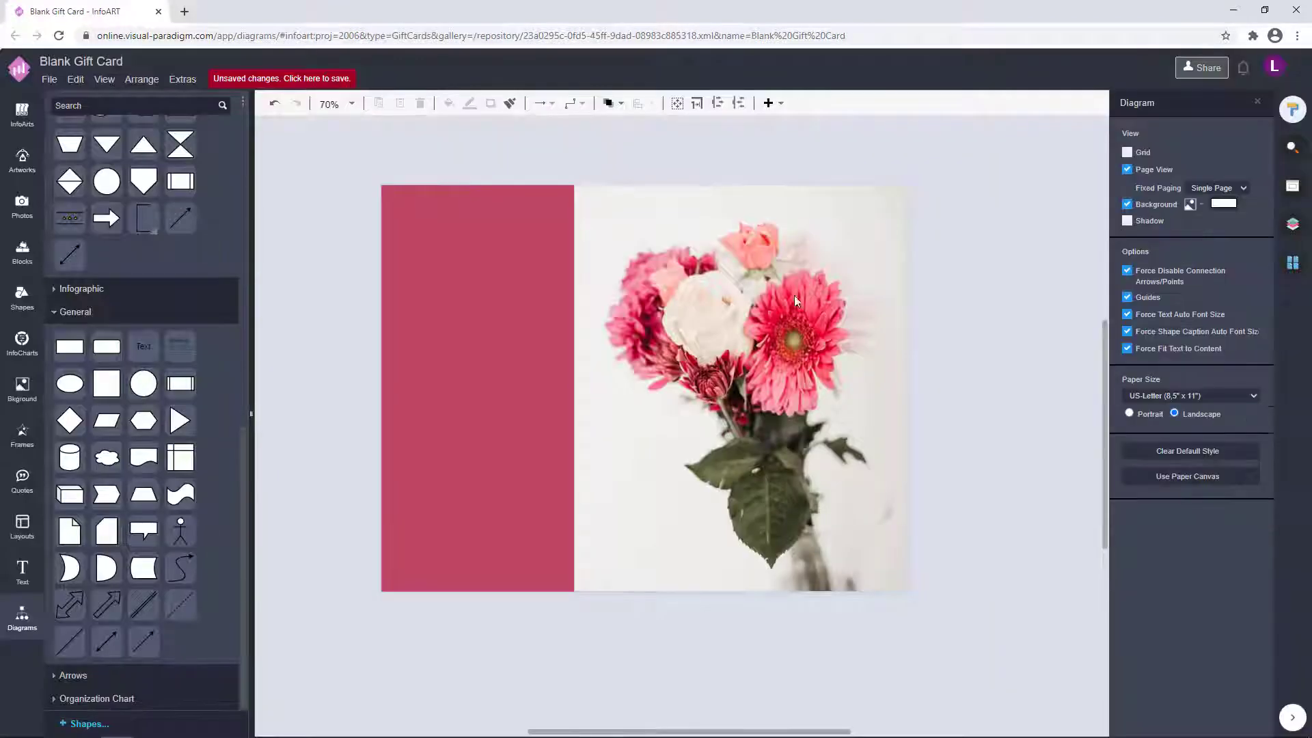
{"action": "left_click", "coordinate": [503, 274]}
{"action": "left_click", "coordinate": [509, 154]}
{"action": "left_click", "coordinate": [456, 322]}
{"action": "left_click_drag", "start_coordinate": [457, 323], "coordinate": [520, 287]}
{"action": "left_click_drag", "start_coordinate": [478, 566], "coordinate": [477, 576]}
{"action": "left_click", "coordinate": [968, 367]}
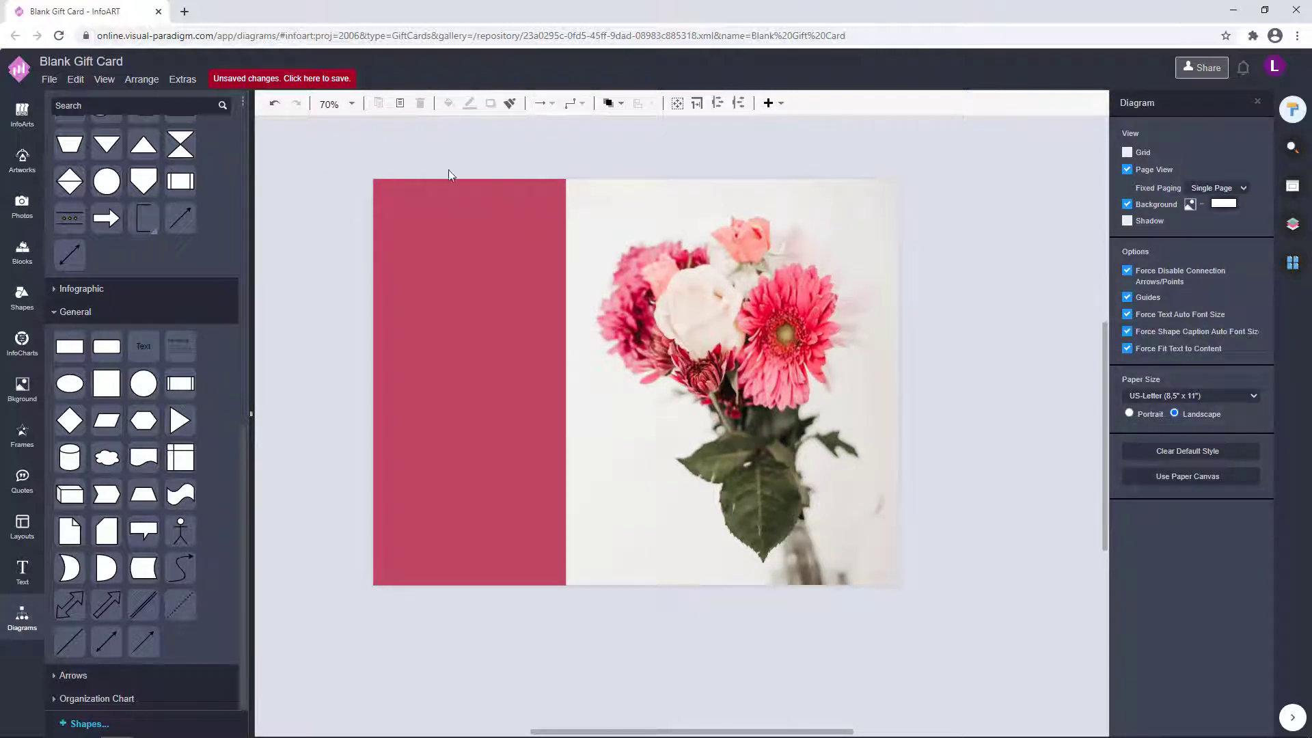
Add a text box to the red panel and enlarge it to cover about the upper half of the panel.
{"action": "double_click", "coordinate": [345, 152]}
{"action": "left_click_drag", "start_coordinate": [364, 167], "coordinate": [482, 203]}
{"action": "left_click_drag", "start_coordinate": [449, 181], "coordinate": [501, 231]}
{"action": "left_click_drag", "start_coordinate": [467, 254], "coordinate": [467, 404]}
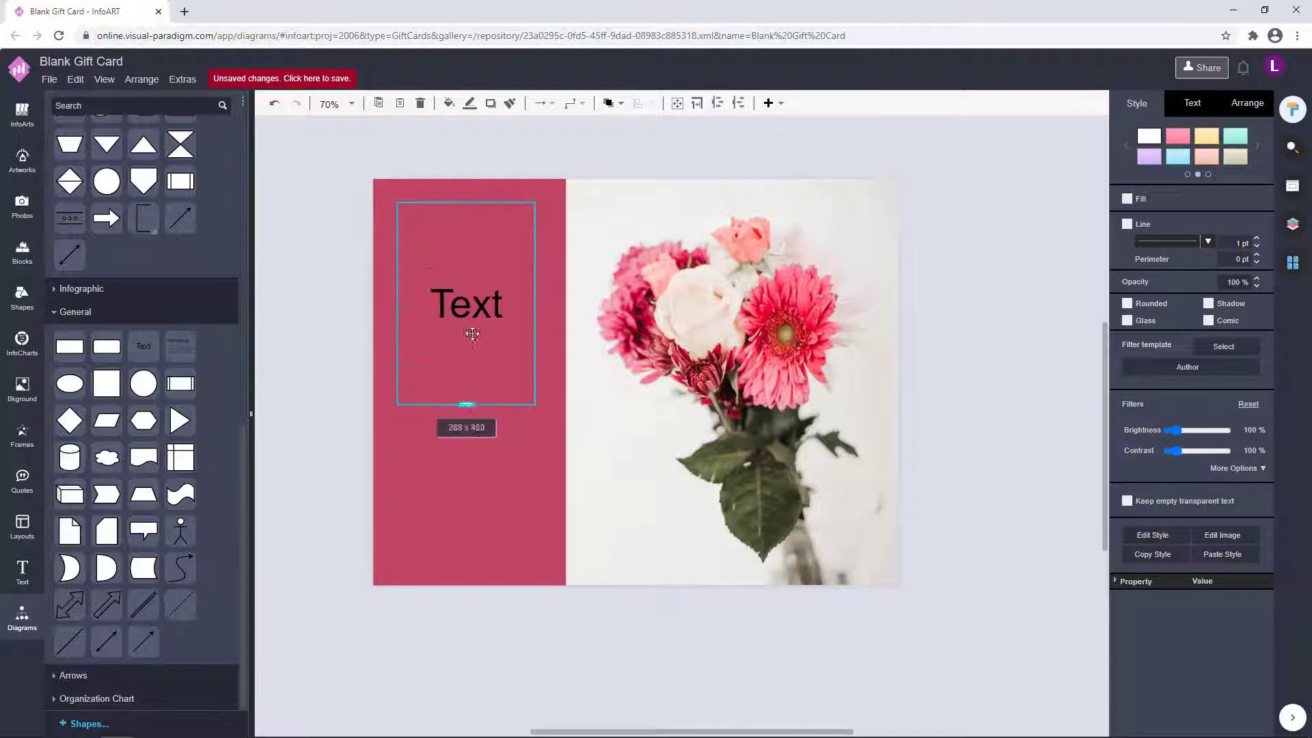
Replace the placeholder in the red panel's text box with "Thankyou For Your Love".
{"action": "double_click", "coordinate": [472, 334]}
{"action": "type", "text": "Than"}
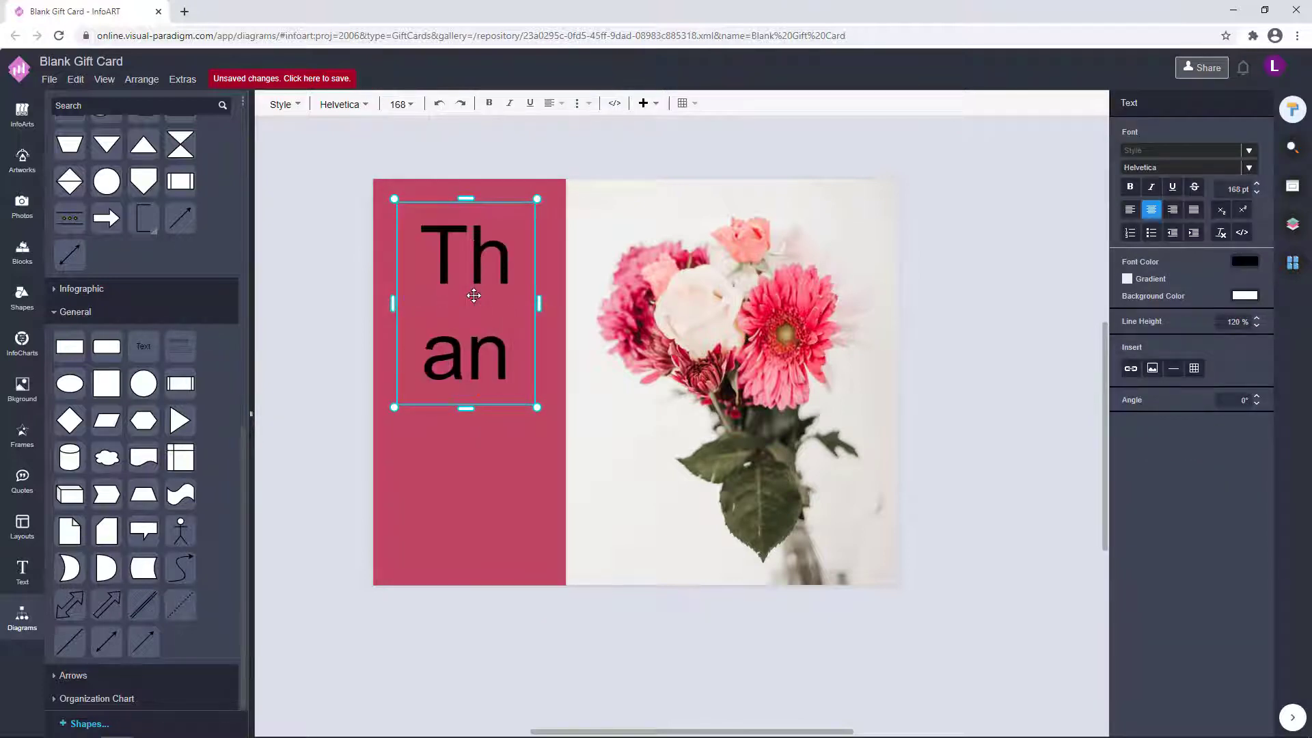
{"action": "type", "text": "k you For Your Love"}
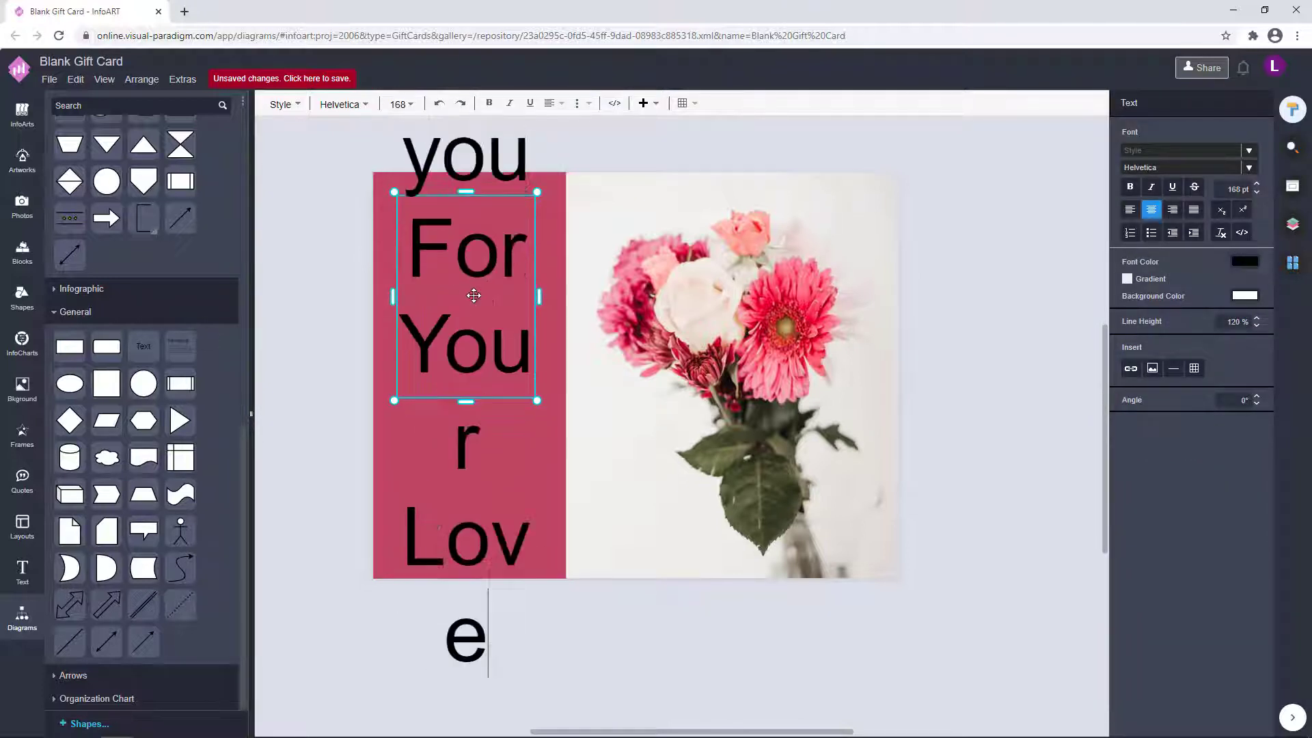
{"action": "key", "text": "Escape"}
Resize the message text box so the words fit on three lines and position it in the upper part of the red panel.
{"action": "left_click_drag", "start_coordinate": [542, 691], "coordinate": [514, 350]}
{"action": "left_click_drag", "start_coordinate": [497, 257], "coordinate": [500, 422]}
{"action": "left_click_drag", "start_coordinate": [540, 528], "coordinate": [538, 241]}
{"action": "left_click_drag", "start_coordinate": [504, 233], "coordinate": [472, 445]}
{"action": "left_click_drag", "start_coordinate": [470, 466], "coordinate": [470, 392]}
{"action": "left_click_drag", "start_coordinate": [505, 351], "coordinate": [499, 281]}
{"action": "left_click_drag", "start_coordinate": [536, 322], "coordinate": [558, 340]}
{"action": "left_click_drag", "start_coordinate": [518, 323], "coordinate": [514, 308]}
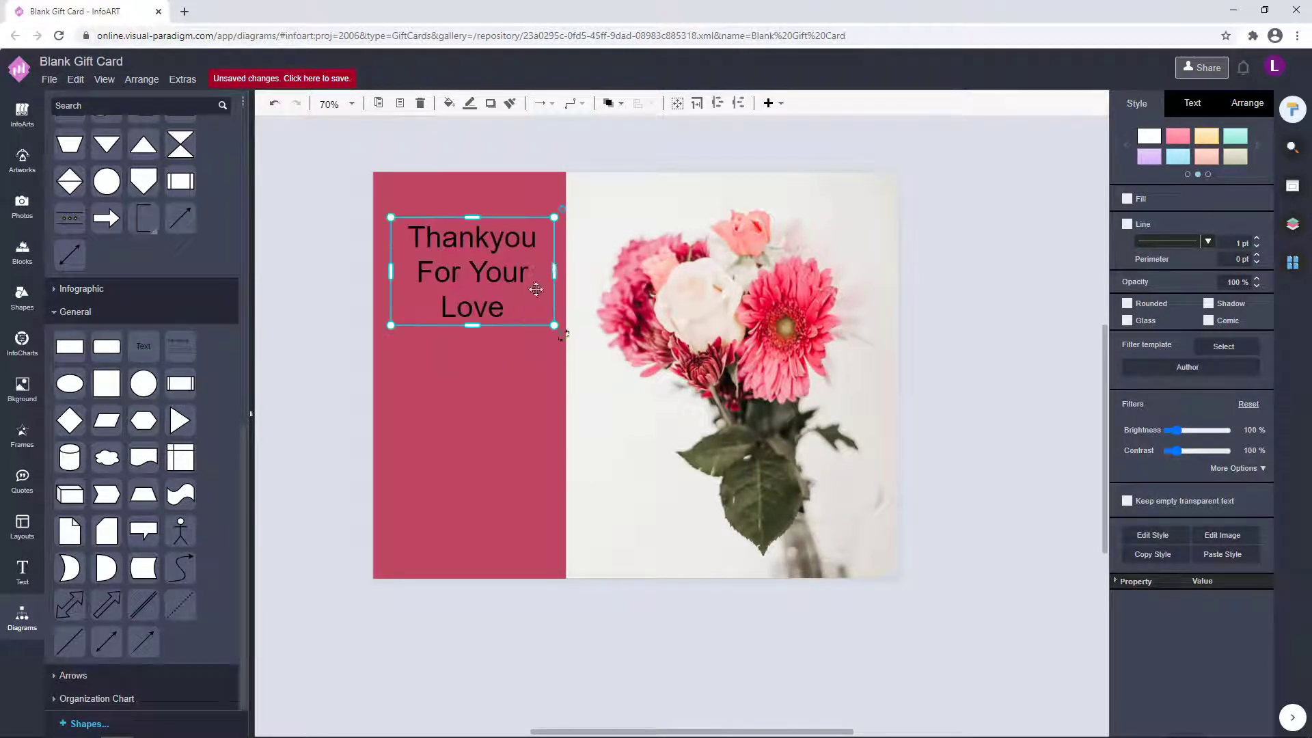
{"action": "double_click", "coordinate": [528, 284]}
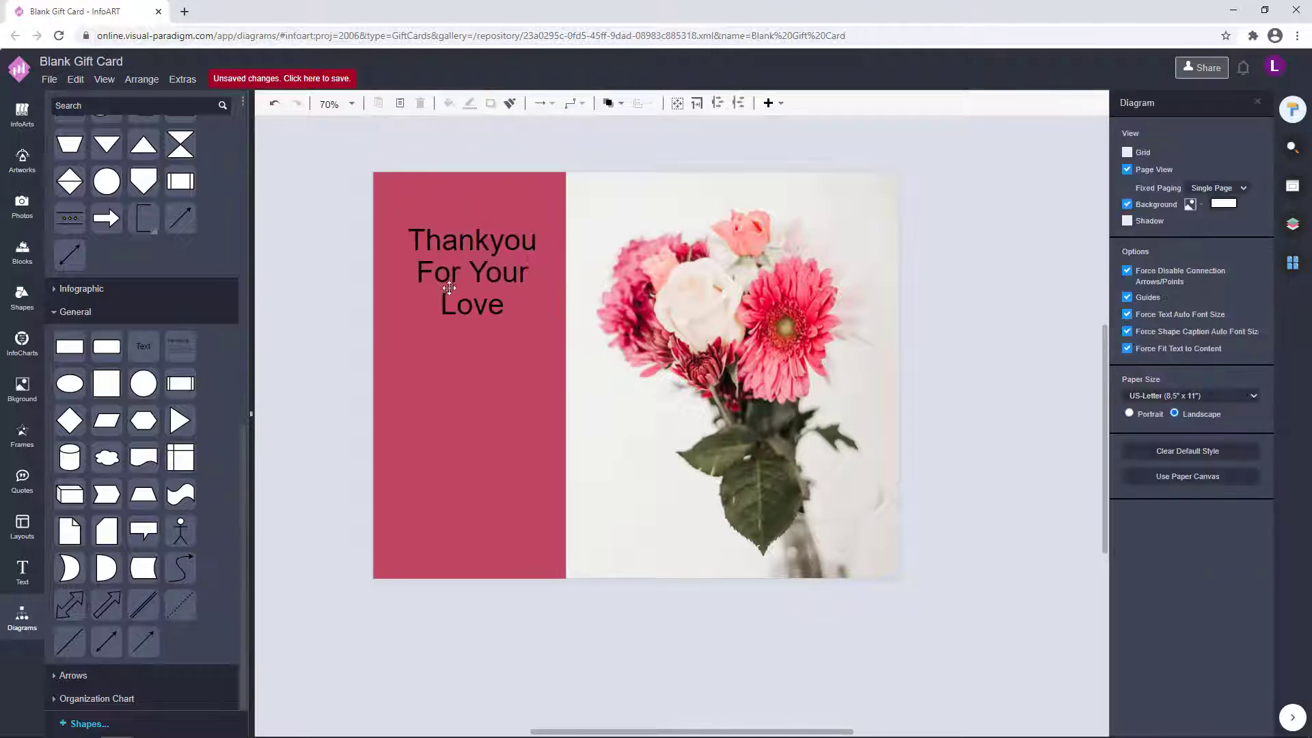
{"action": "left_click", "coordinate": [1249, 168]}
{"action": "left_click", "coordinate": [1155, 357]}
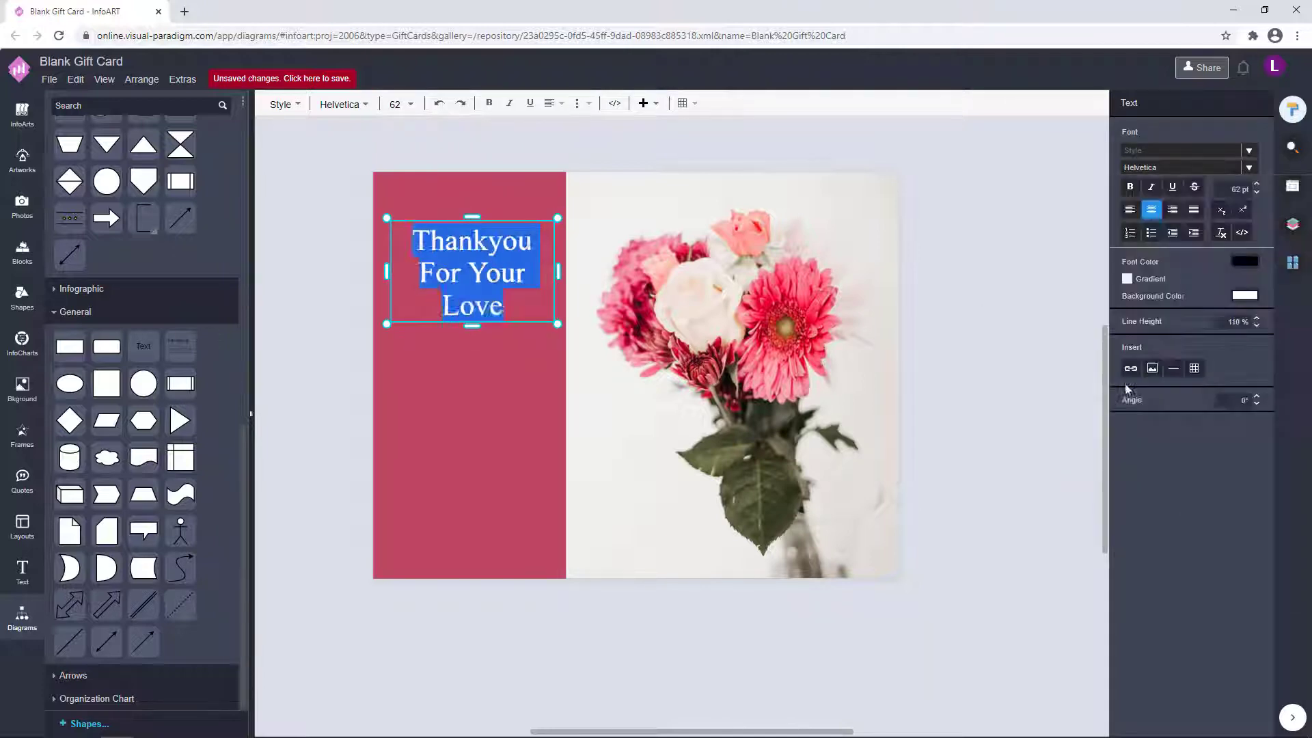
{"action": "left_click", "coordinate": [879, 322]}
Set the font of the "Thankyou For Your Love" text to Belleza.
{"action": "left_click", "coordinate": [480, 274]}
{"action": "left_click", "coordinate": [1192, 103]}
{"action": "left_click", "coordinate": [1249, 151]}
{"action": "scroll", "coordinate": [1137, 355], "scroll_direction": "down", "scroll_amount": 10}
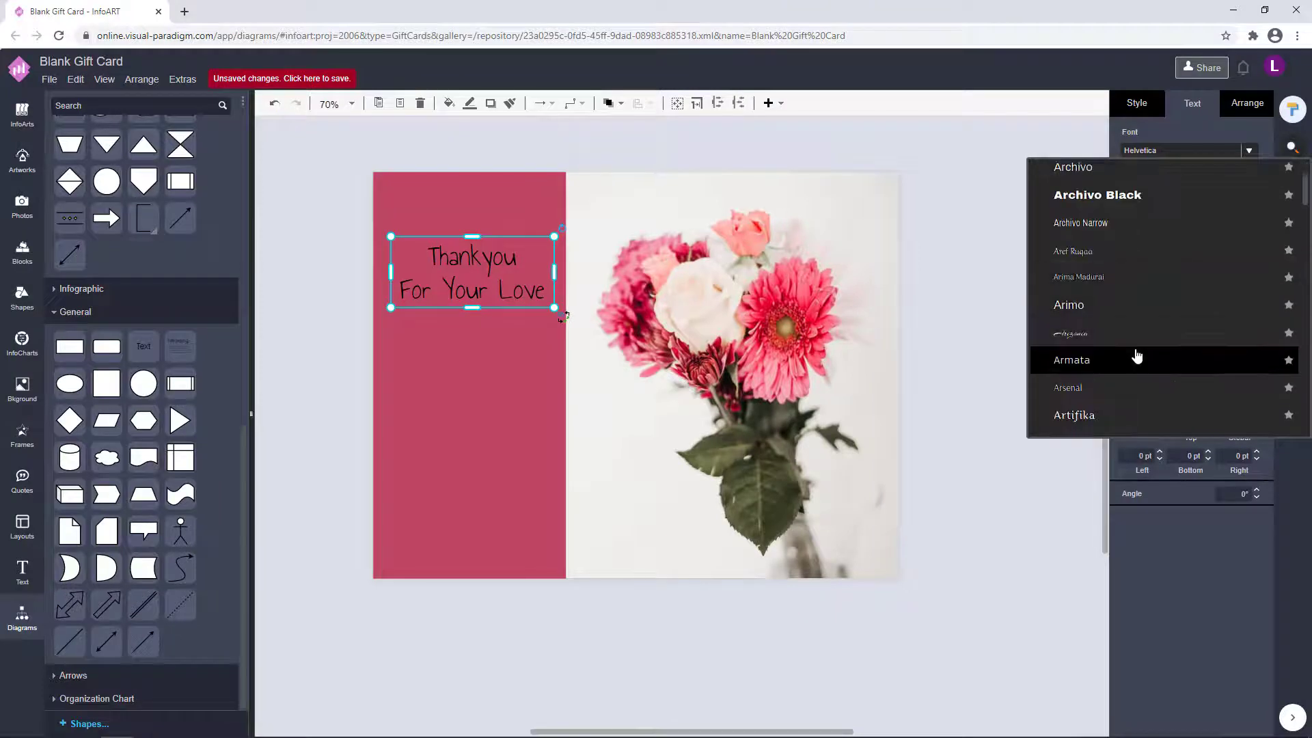
{"action": "scroll", "coordinate": [1137, 355], "scroll_direction": "down", "scroll_amount": 5}
{"action": "left_click", "coordinate": [1136, 354]}
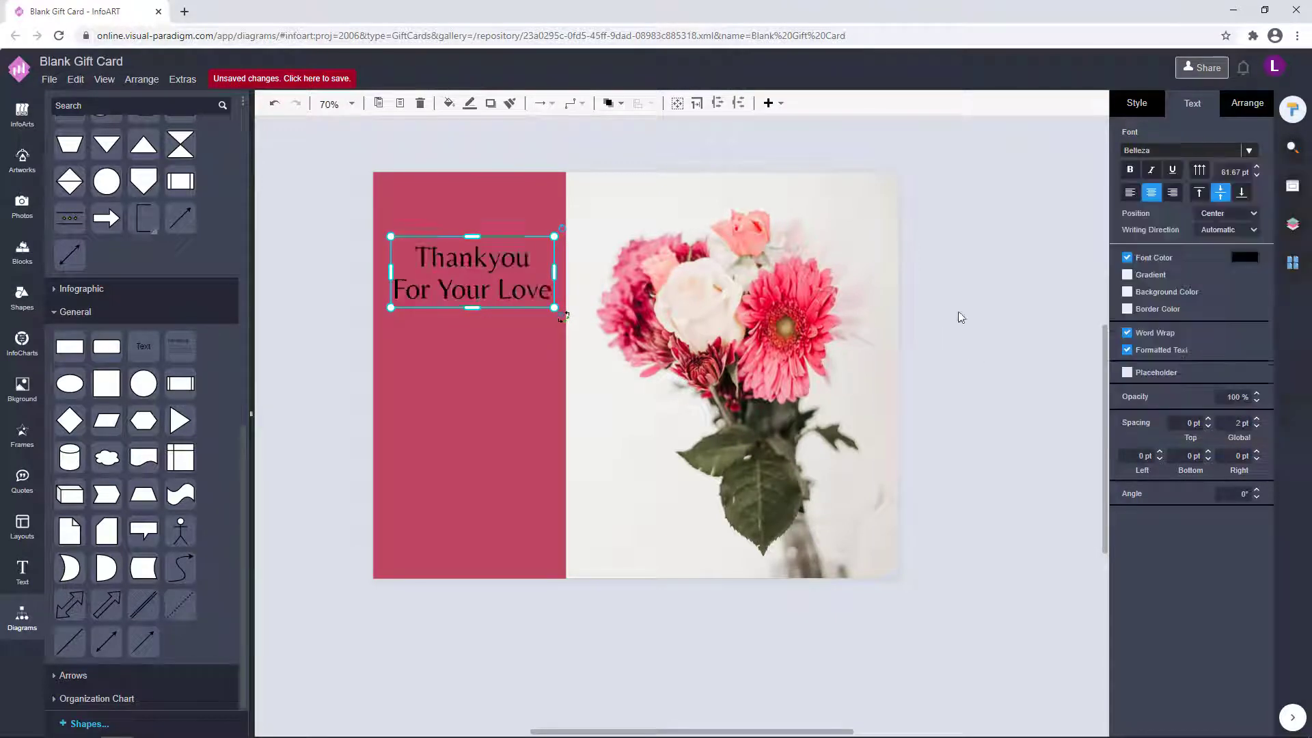
Italicise the message on the red panel and set its font colour to a very pale pink.
{"action": "left_click", "coordinate": [1151, 170]}
{"action": "left_click", "coordinate": [1018, 199]}
{"action": "left_click", "coordinate": [504, 262]}
{"action": "left_click", "coordinate": [1245, 258]}
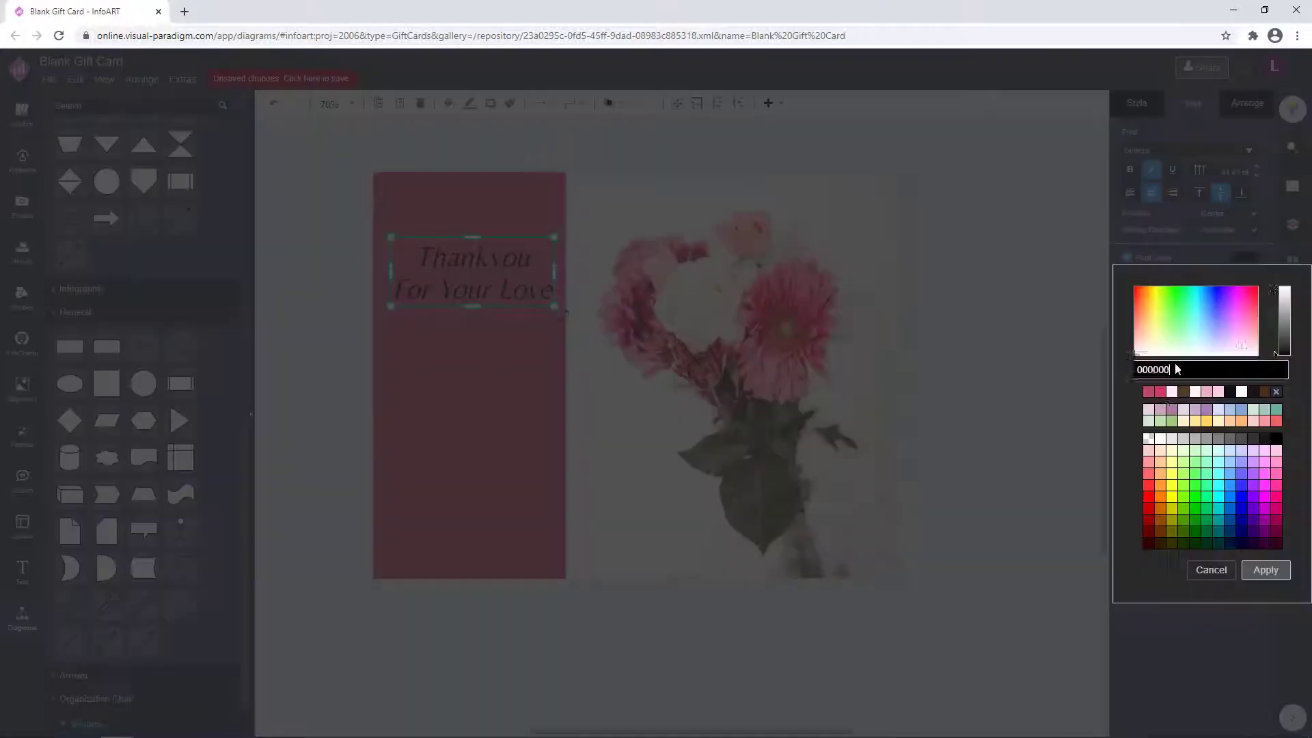
{"action": "left_click", "coordinate": [1242, 349]}
{"action": "left_click", "coordinate": [1260, 571]}
{"action": "left_click", "coordinate": [990, 410]}
{"action": "left_click", "coordinate": [473, 292]}
{"action": "left_click", "coordinate": [675, 151]}
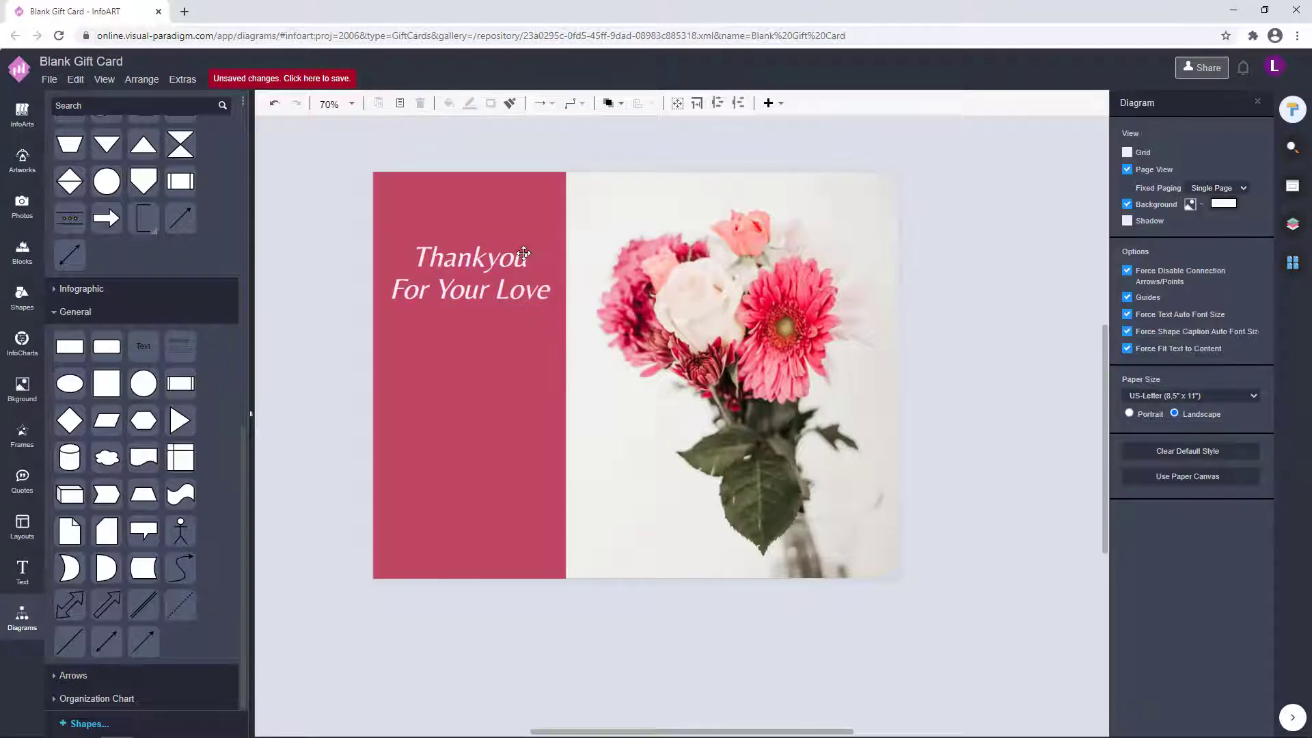
Remove the italic style from the message and correct its first line to "Thank You".
{"action": "left_click", "coordinate": [521, 257]}
{"action": "left_click", "coordinate": [1151, 170]}
{"action": "left_click", "coordinate": [1025, 223]}
{"action": "double_click", "coordinate": [487, 263]}
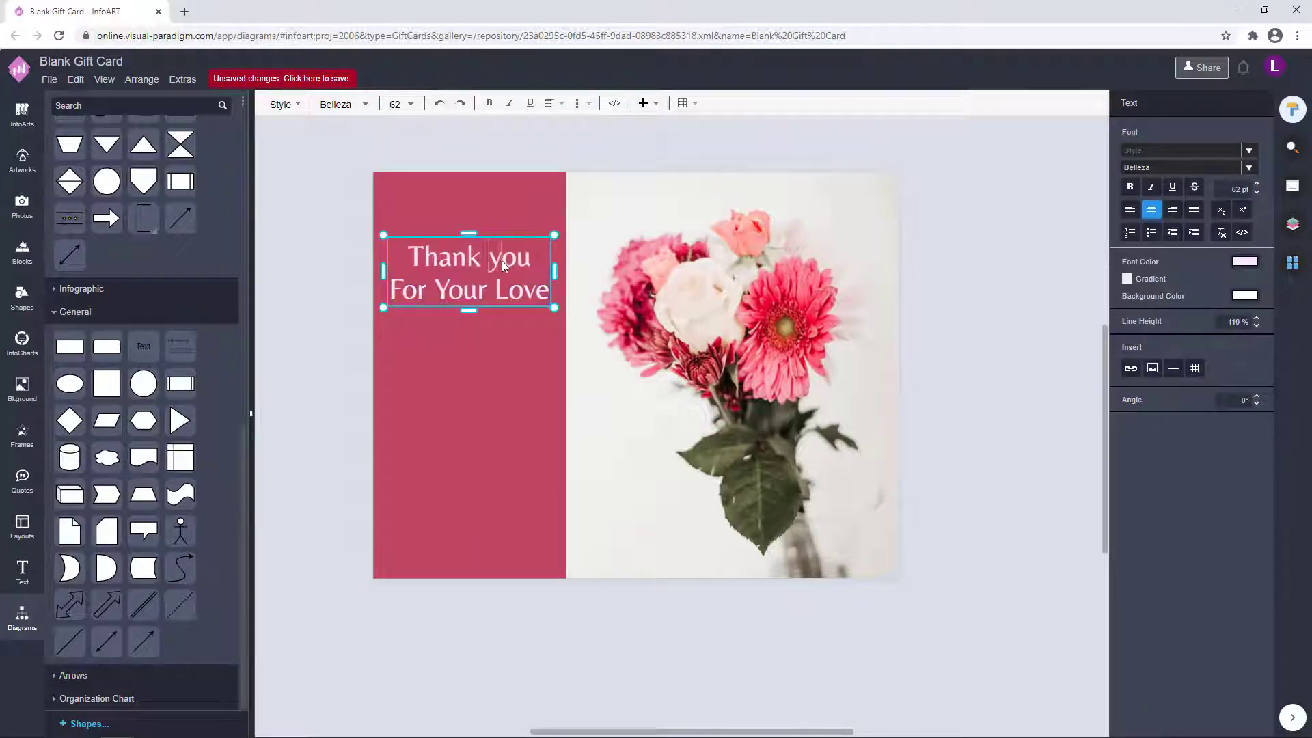
{"action": "key", "text": "Delete"}
{"action": "type", "text": "Y"}
{"action": "left_click", "coordinate": [664, 205]}
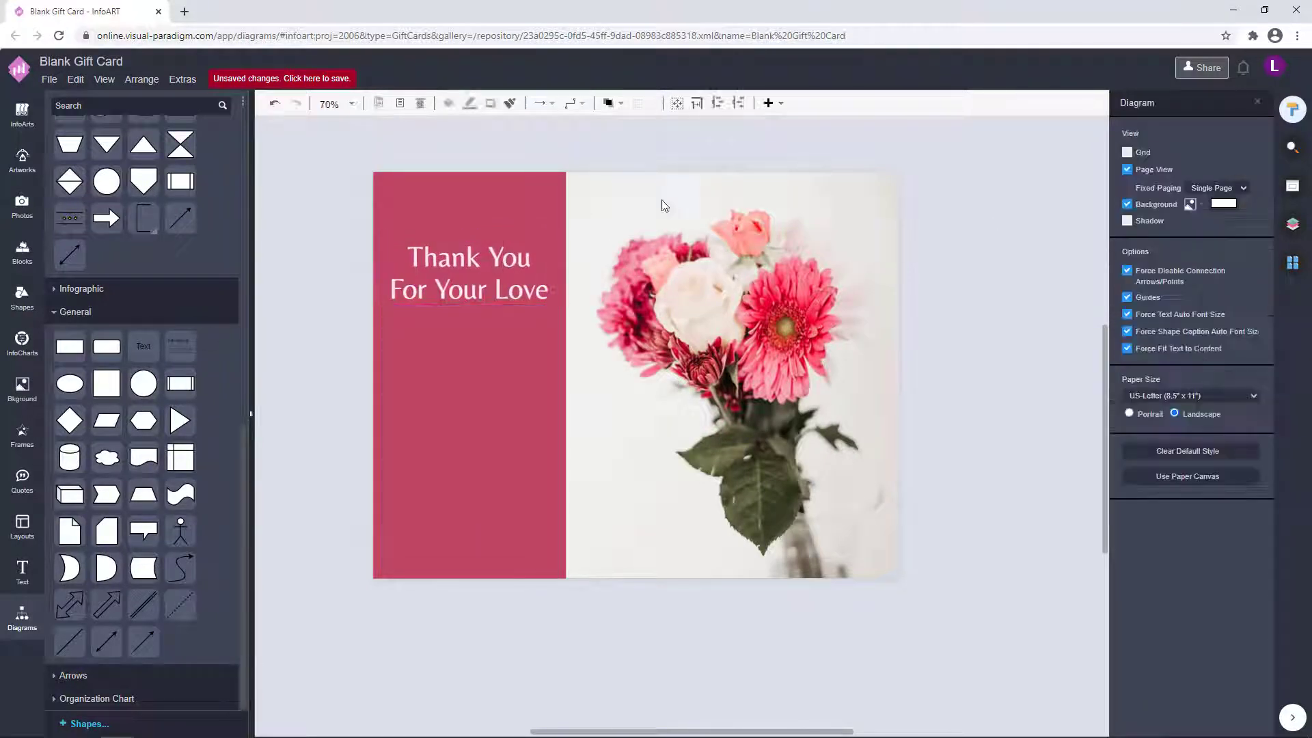
Shrink the "Thank You For Your Love" text slightly and centre it across the width of the red panel.
{"action": "left_click", "coordinate": [516, 274]}
{"action": "left_click_drag", "start_coordinate": [550, 235], "coordinate": [540, 242]}
{"action": "left_click_drag", "start_coordinate": [503, 293], "coordinate": [507, 302]}
{"action": "left_click", "coordinate": [559, 145]}
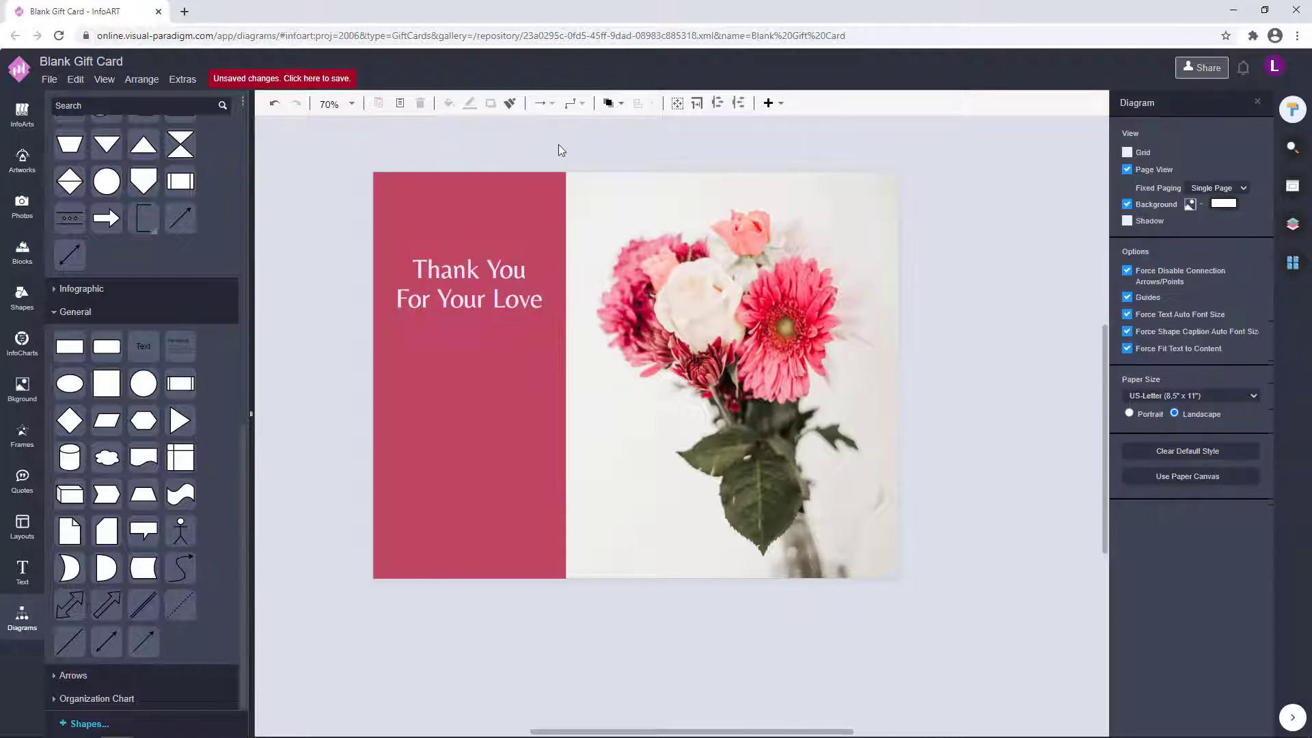
Add a wide single-line text box above the card reading "Happy Valentine's Day".
{"action": "double_click", "coordinate": [545, 141]}
{"action": "left_click_drag", "start_coordinate": [565, 152], "coordinate": [750, 169]}
{"action": "double_click", "coordinate": [659, 161]}
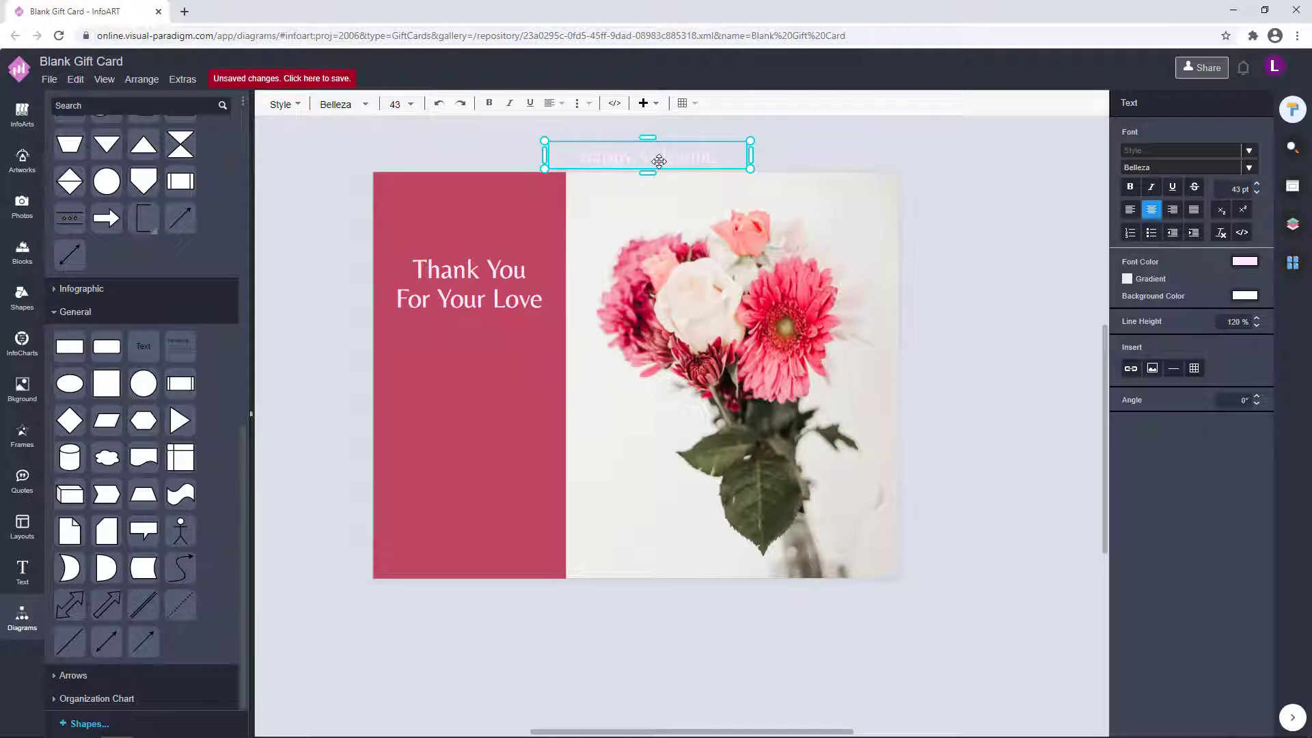
{"action": "key", "text": "Escape"}
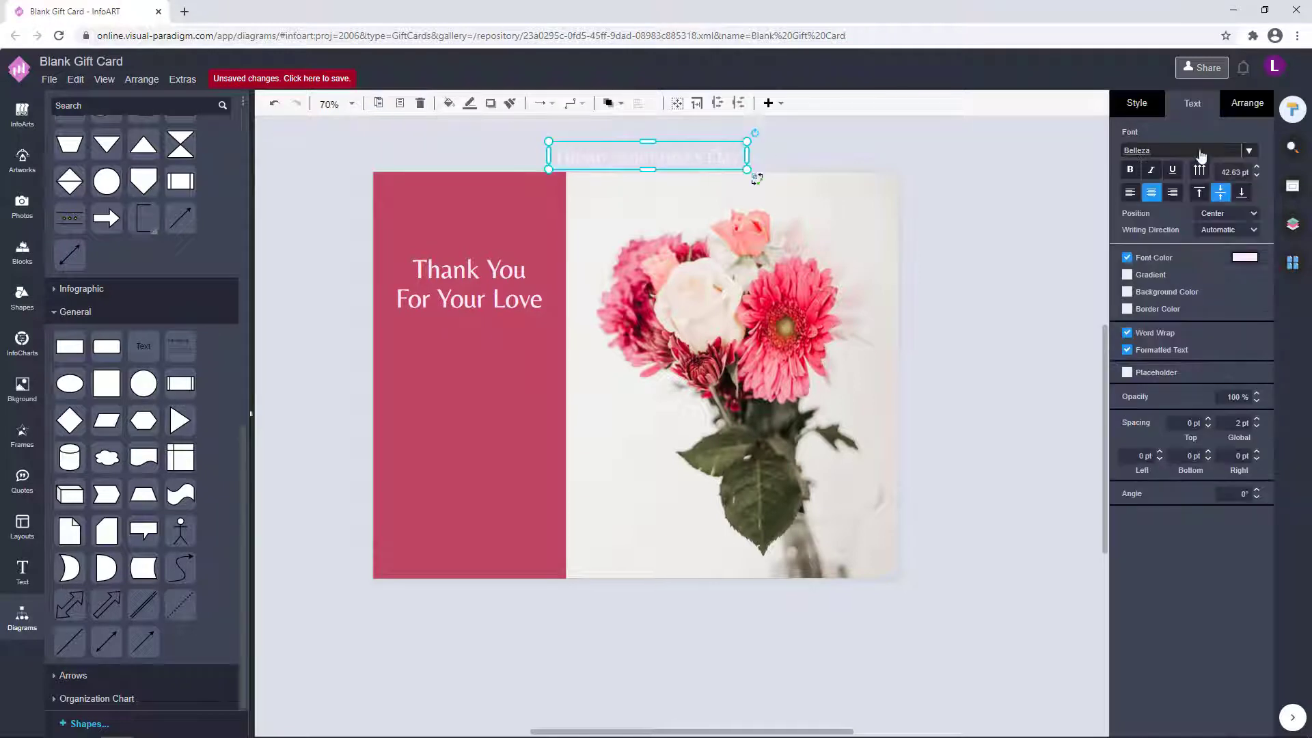
Set the font of the "Happy Valentine's Day" text to Beth Ellen.
{"action": "left_click", "coordinate": [1249, 151]}
{"action": "scroll", "coordinate": [1193, 299], "scroll_direction": "down", "scroll_amount": 20}
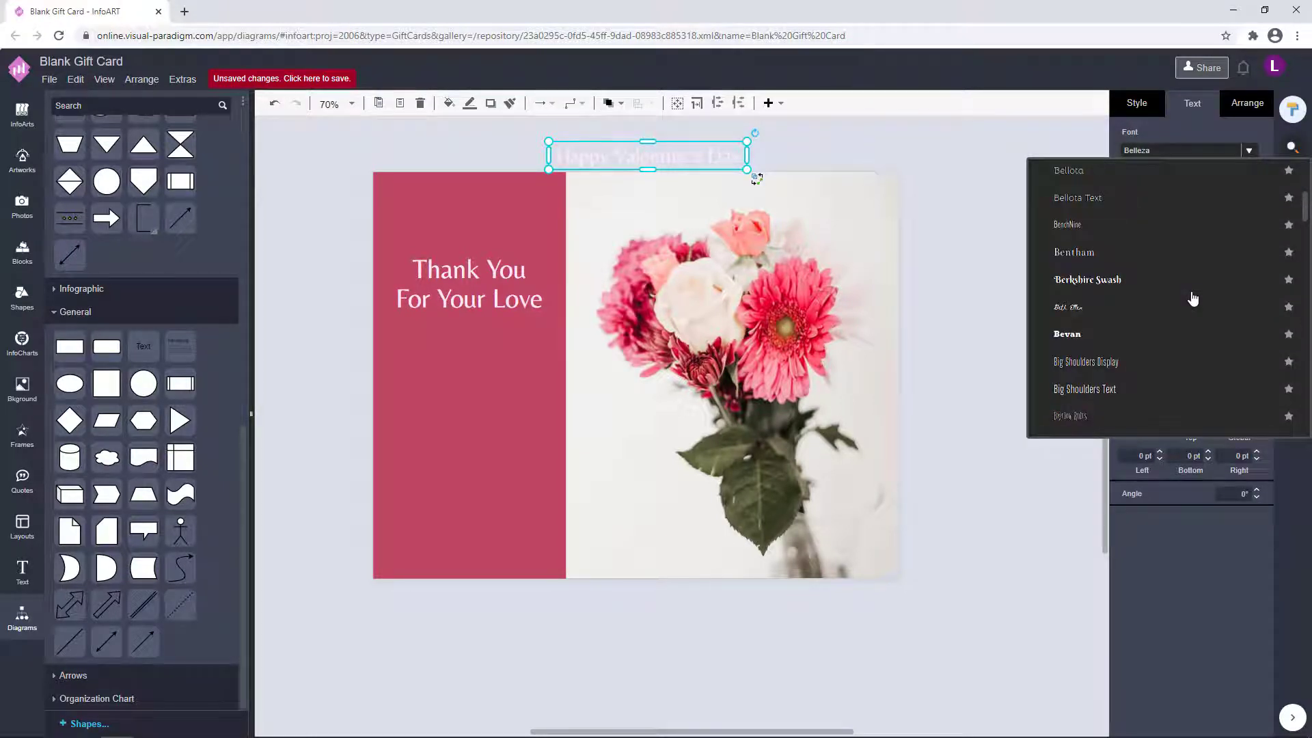
{"action": "left_click", "coordinate": [1193, 306]}
Scale down the "Happy Valentine's Day" text box and place it on the red panel above "Thank You".
{"action": "left_click_drag", "start_coordinate": [793, 156], "coordinate": [890, 160]}
{"action": "left_click_drag", "start_coordinate": [890, 141], "coordinate": [724, 155]}
{"action": "left_click_drag", "start_coordinate": [635, 163], "coordinate": [518, 223]}
Set the font colour of both panel texts to white (FFFFFF) and nudge "Happy Valentine's Day" slightly down.
{"action": "left_click", "coordinate": [648, 146]}
{"action": "left_click", "coordinate": [627, 143]}
{"action": "left_click", "coordinate": [1244, 257]}
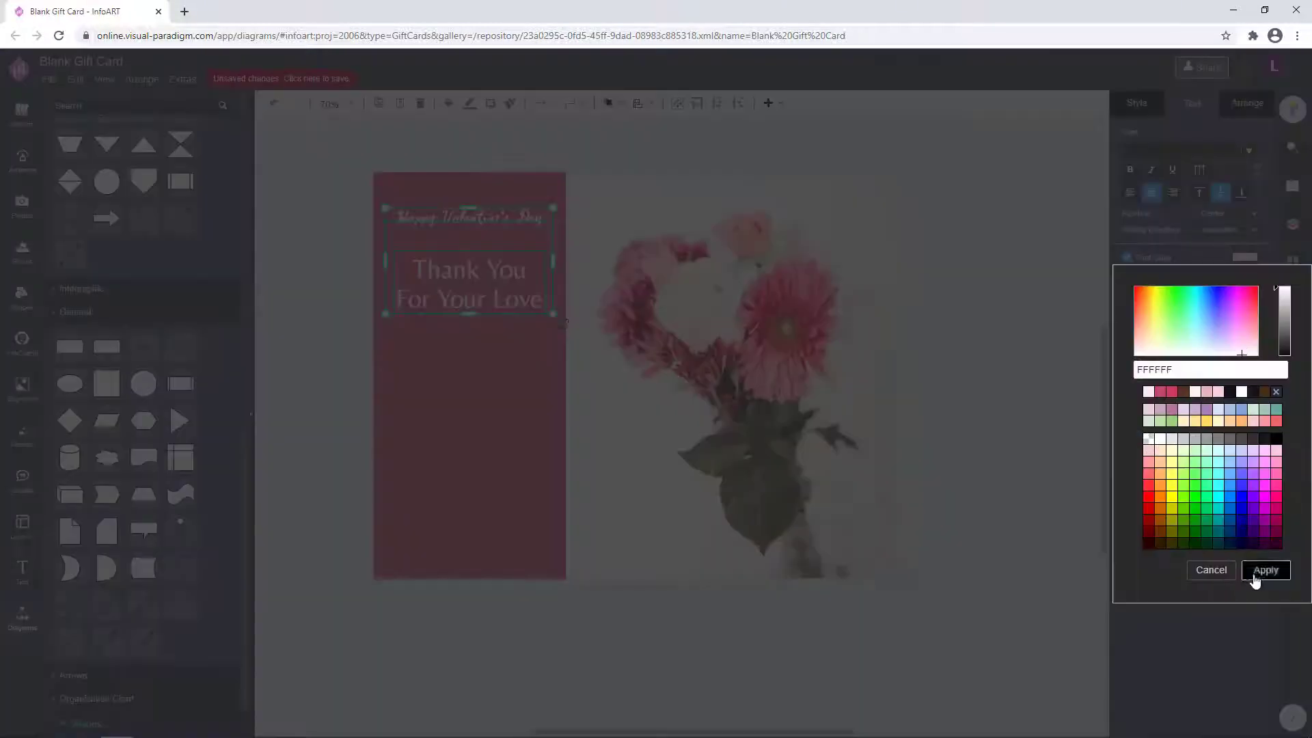
{"action": "left_click", "coordinate": [1265, 571]}
{"action": "left_click", "coordinate": [524, 216]}
{"action": "left_click_drag", "start_coordinate": [523, 216], "coordinate": [523, 220]}
{"action": "left_click", "coordinate": [984, 231]}
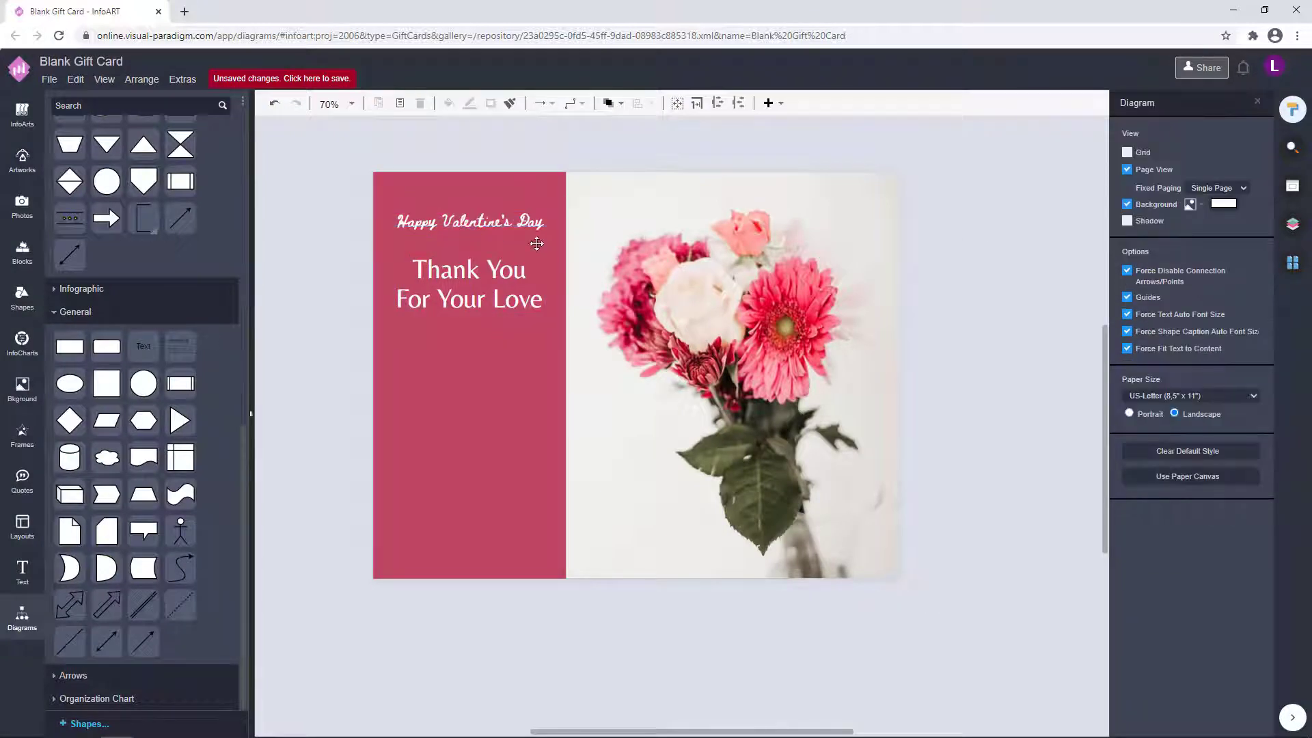
{"action": "left_click", "coordinate": [517, 223]}
{"action": "left_click", "coordinate": [936, 313]}
{"action": "left_click", "coordinate": [507, 225]}
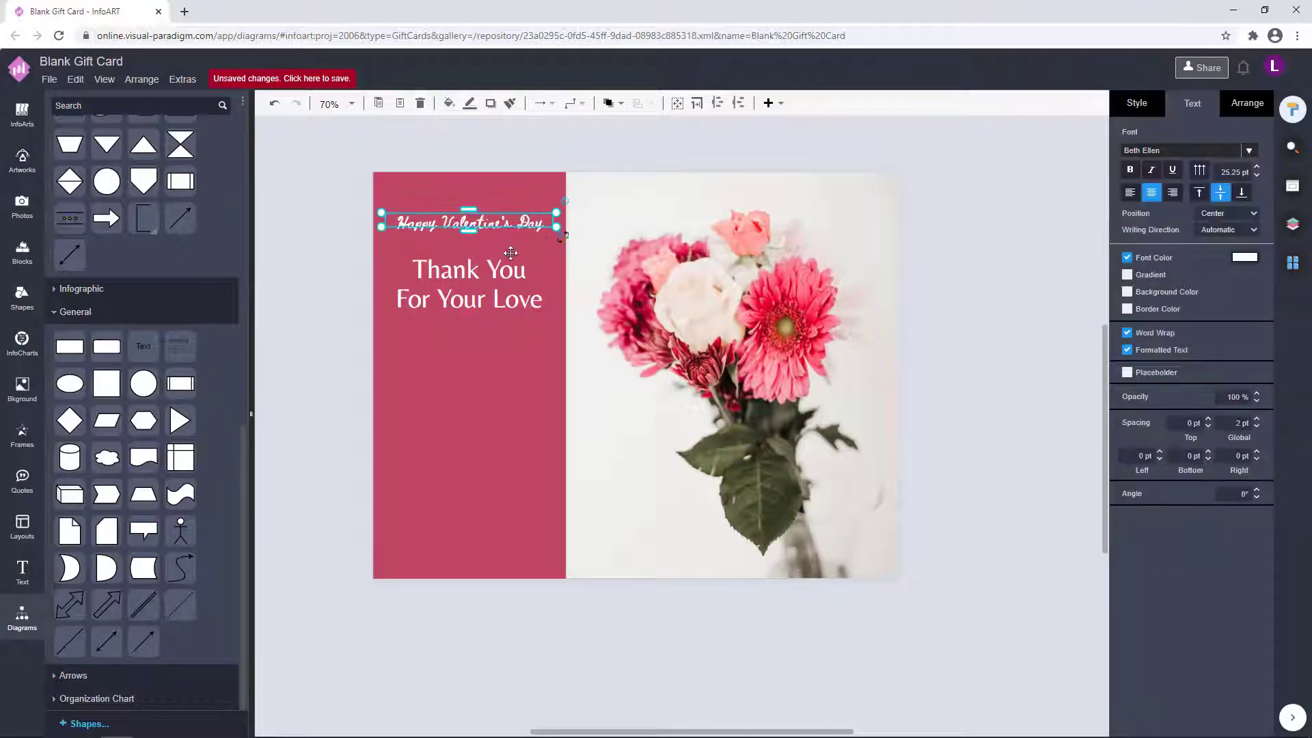
{"action": "left_click", "coordinate": [962, 315]}
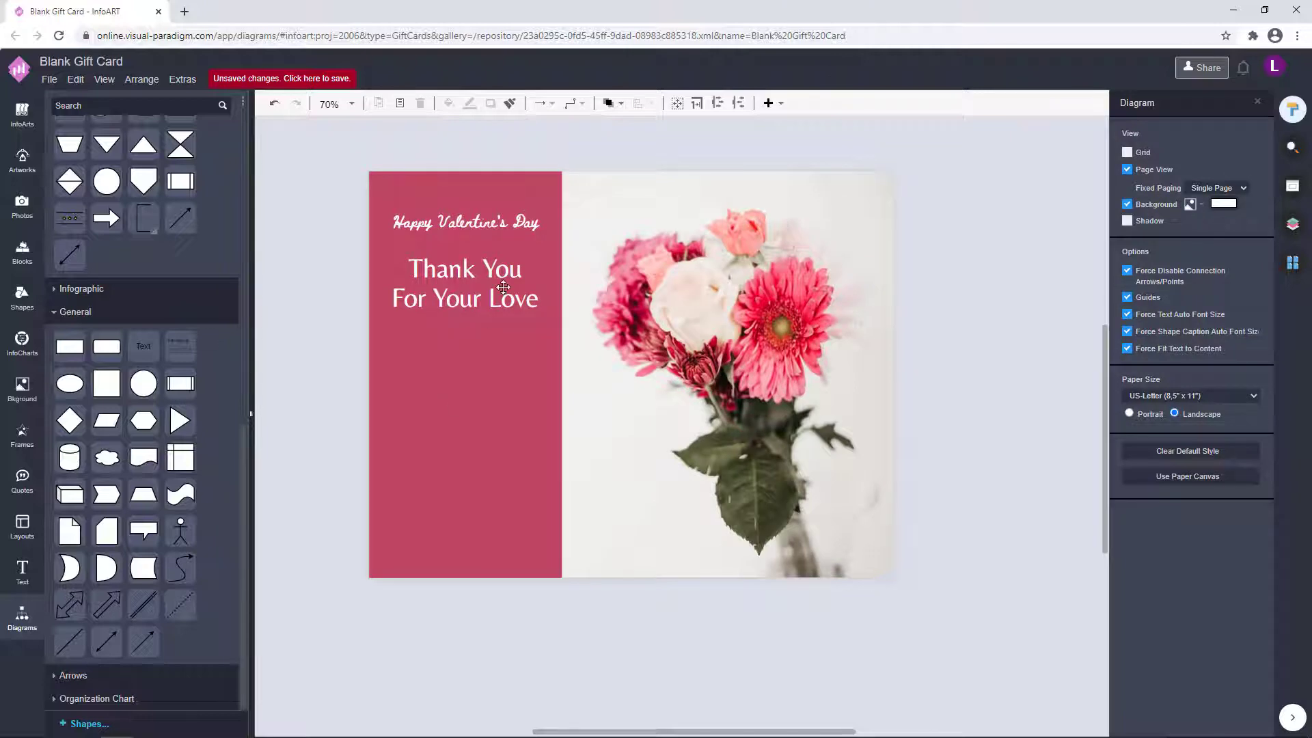
Move the "Thank You For Your Love" text down the red panel to leave a gap beneath "Happy Valentine's Day".
{"action": "left_click_drag", "start_coordinate": [503, 287], "coordinate": [478, 374]}
{"action": "left_click", "coordinate": [914, 264]}
{"action": "left_click", "coordinate": [536, 223]}
{"action": "left_click", "coordinate": [892, 290]}
{"action": "left_click", "coordinate": [321, 471]}
Add a rectangle shaped as a thin vertical line, about 4 pt wide and 171 pt tall, and fill it with white.
{"action": "left_click_drag", "start_coordinate": [70, 347], "coordinate": [373, 438]}
{"action": "left_click_drag", "start_coordinate": [402, 469], "coordinate": [392, 621]}
{"action": "left_click_drag", "start_coordinate": [431, 518], "coordinate": [382, 524]}
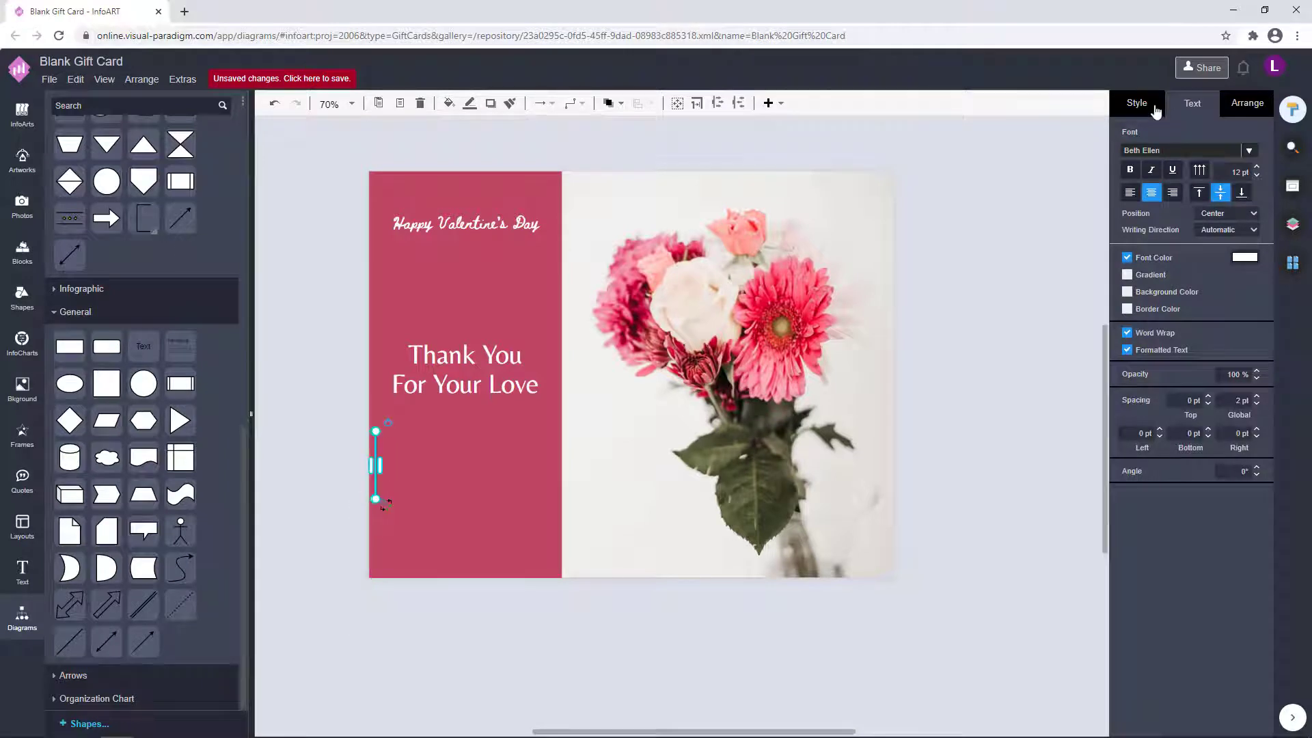
{"action": "left_click", "coordinate": [1153, 108]}
{"action": "left_click", "coordinate": [1244, 198]}
{"action": "double_click", "coordinate": [1151, 357]}
{"action": "left_click", "coordinate": [464, 706]}
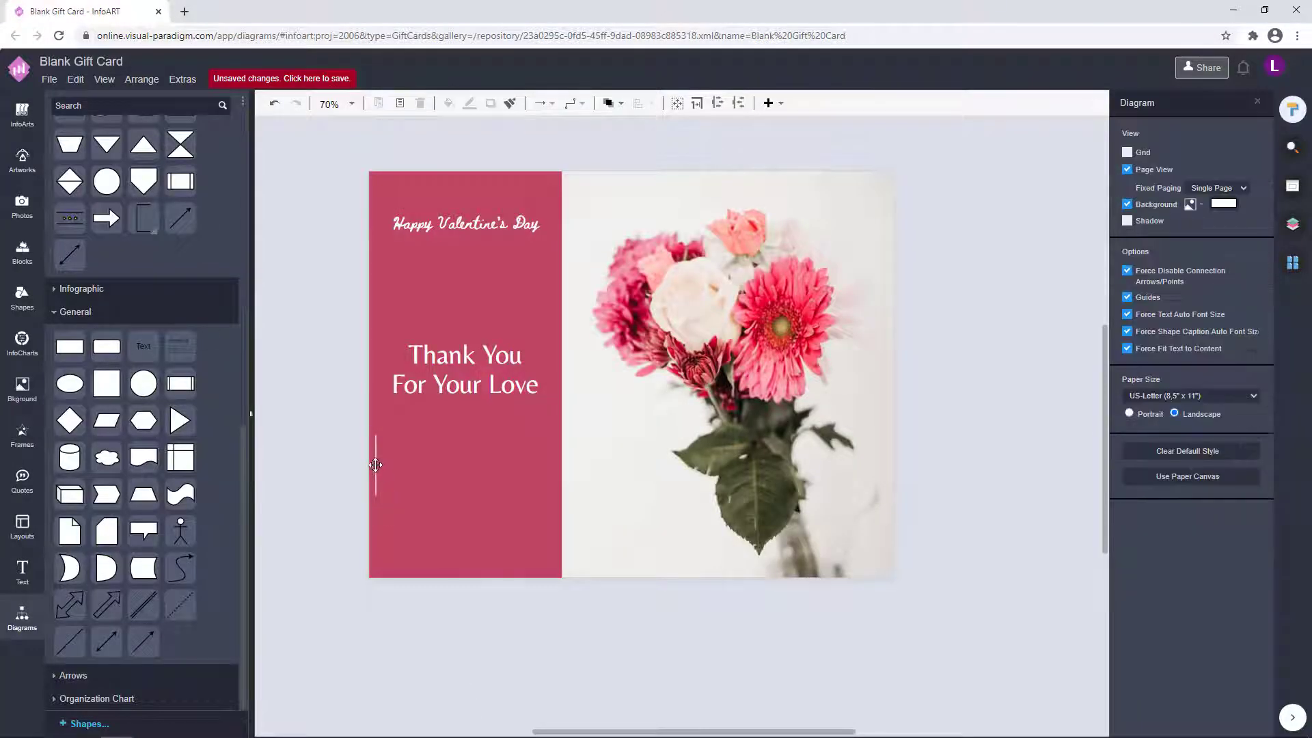
Centre the white vertical line on the red panel between "Happy Valentine's Day" and "Thank You".
{"action": "left_click_drag", "start_coordinate": [376, 464], "coordinate": [467, 276]}
{"action": "left_click", "coordinate": [379, 306]}
{"action": "scroll", "coordinate": [439, 265], "scroll_direction": "up", "scroll_amount": 5}
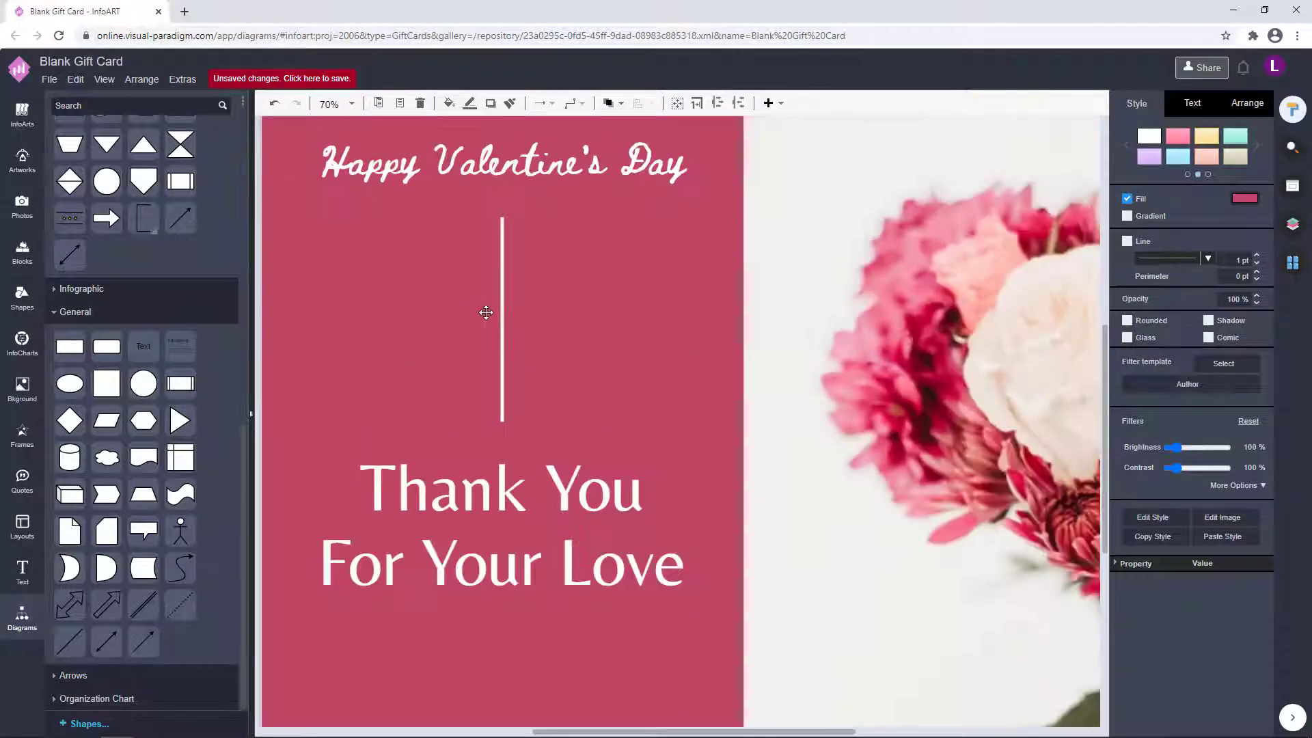
{"action": "left_click", "coordinate": [503, 319]}
{"action": "left_click_drag", "start_coordinate": [504, 319], "coordinate": [507, 319]}
{"action": "scroll", "coordinate": [574, 307], "scroll_direction": "down", "scroll_amount": 6}
{"action": "left_click", "coordinate": [462, 378]}
Change the font of the "Happy Valentine's Day" text to Dynalight.
{"action": "left_click", "coordinate": [598, 257]}
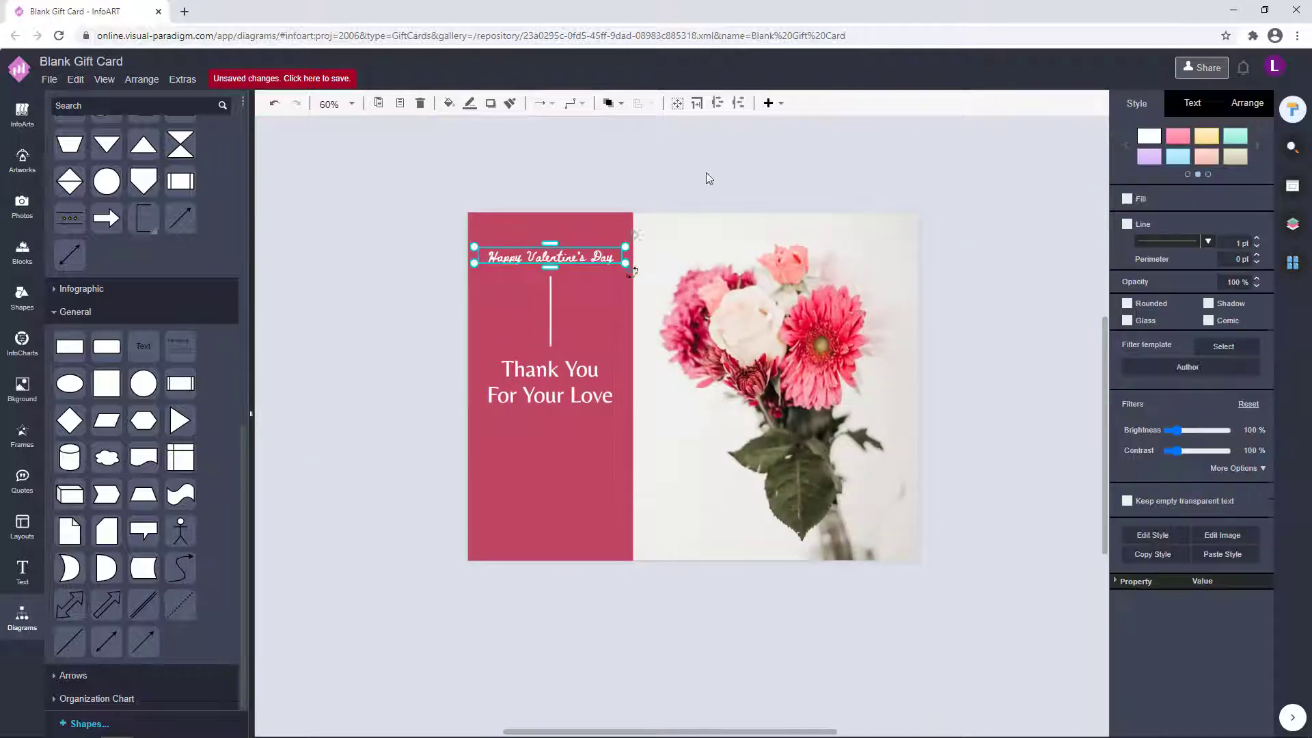
{"action": "left_click", "coordinate": [1192, 102]}
{"action": "left_click", "coordinate": [1248, 150]}
{"action": "scroll", "coordinate": [1113, 354], "scroll_direction": "down", "scroll_amount": 20}
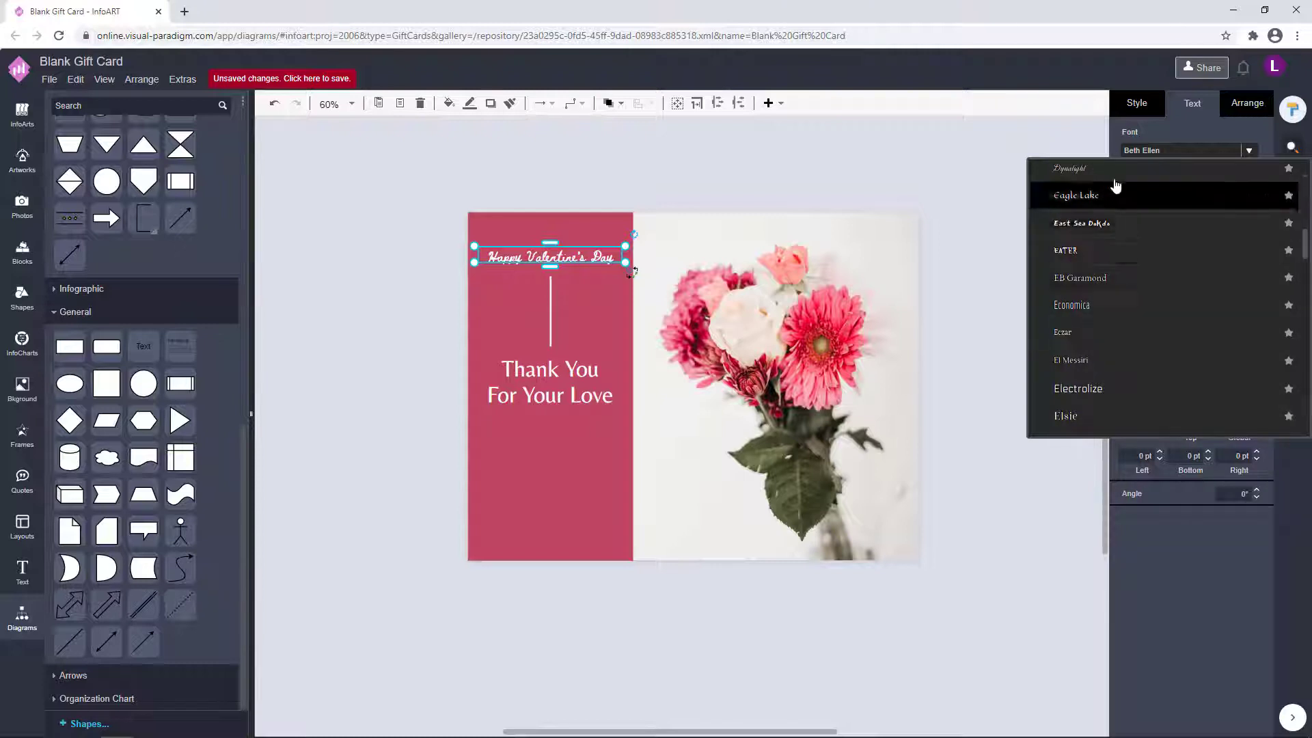
{"action": "left_click", "coordinate": [1107, 170]}
{"action": "left_click", "coordinate": [683, 191]}
Increase the font size of the "Happy Valentine's Day" text and slightly adjust its text box.
{"action": "scroll", "coordinate": [564, 265], "scroll_direction": "up", "scroll_amount": 4}
{"action": "left_click", "coordinate": [581, 241]}
{"action": "double_click", "coordinate": [583, 239]}
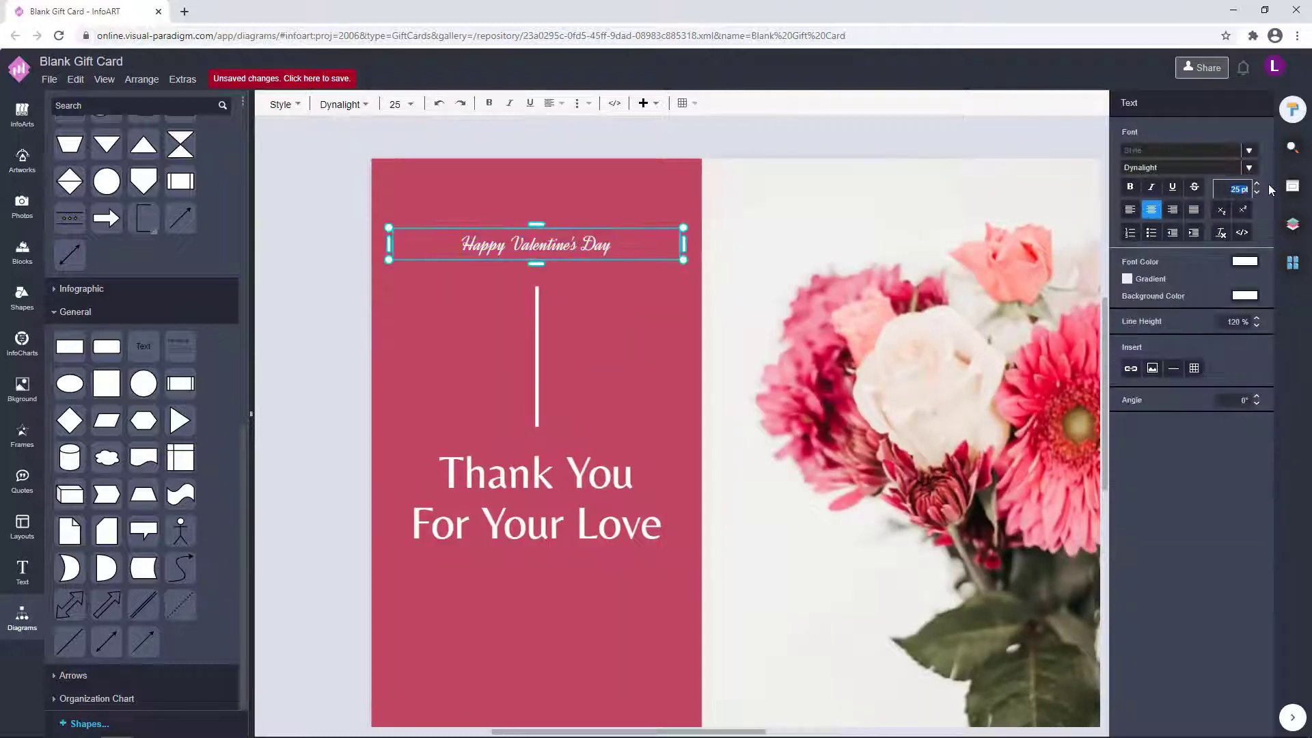
{"action": "type", "text": "35"}
{"action": "key", "text": "Return"}
{"action": "left_click_drag", "start_coordinate": [1228, 190], "coordinate": [1265, 194]}
{"action": "type", "text": "45"}
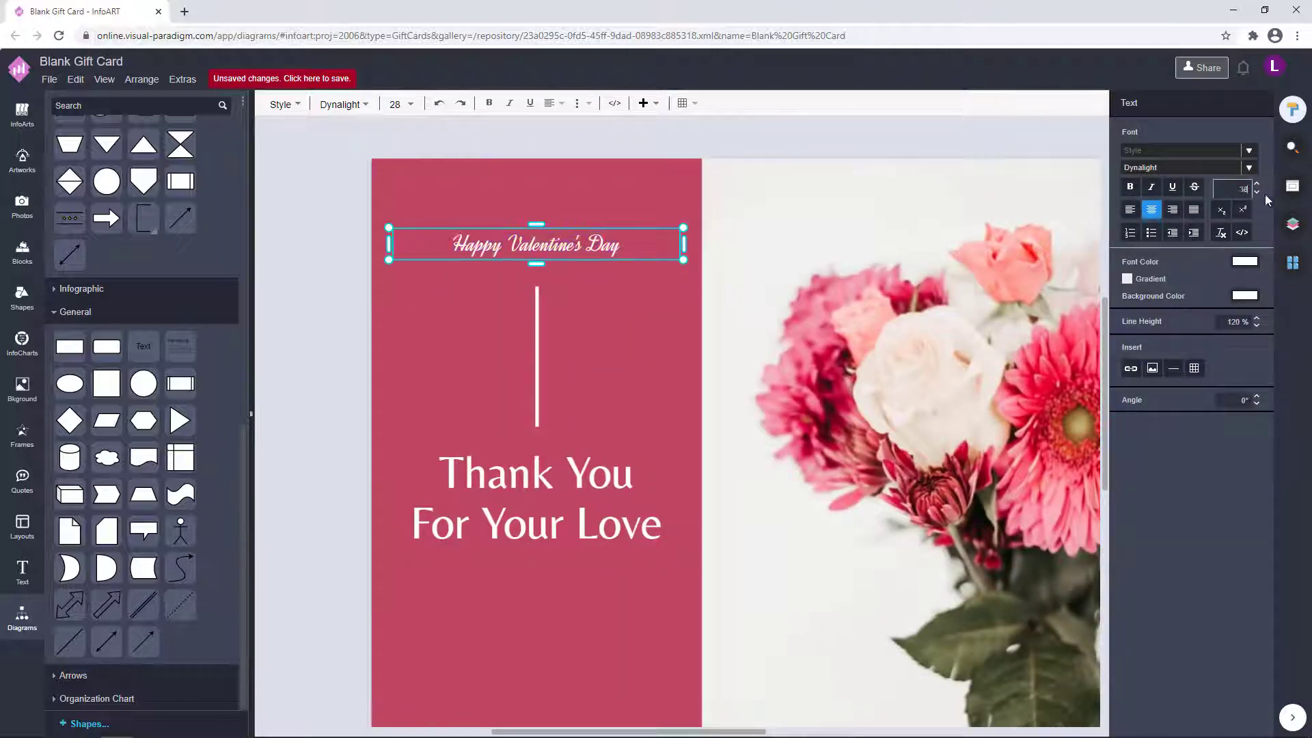
{"action": "key", "text": "Return"}
{"action": "left_click", "coordinate": [840, 210]}
{"action": "left_click", "coordinate": [620, 244]}
{"action": "mouse_move", "coordinate": [691, 217]}
{"action": "left_mouse_down"}
{"action": "mouse_move", "coordinate": [711, 214]}
{"action": "mouse_move", "coordinate": [690, 220]}
{"action": "left_mouse_up"}
{"action": "left_click", "coordinate": [734, 234]}
{"action": "scroll", "coordinate": [734, 235], "scroll_direction": "down", "scroll_amount": 3}
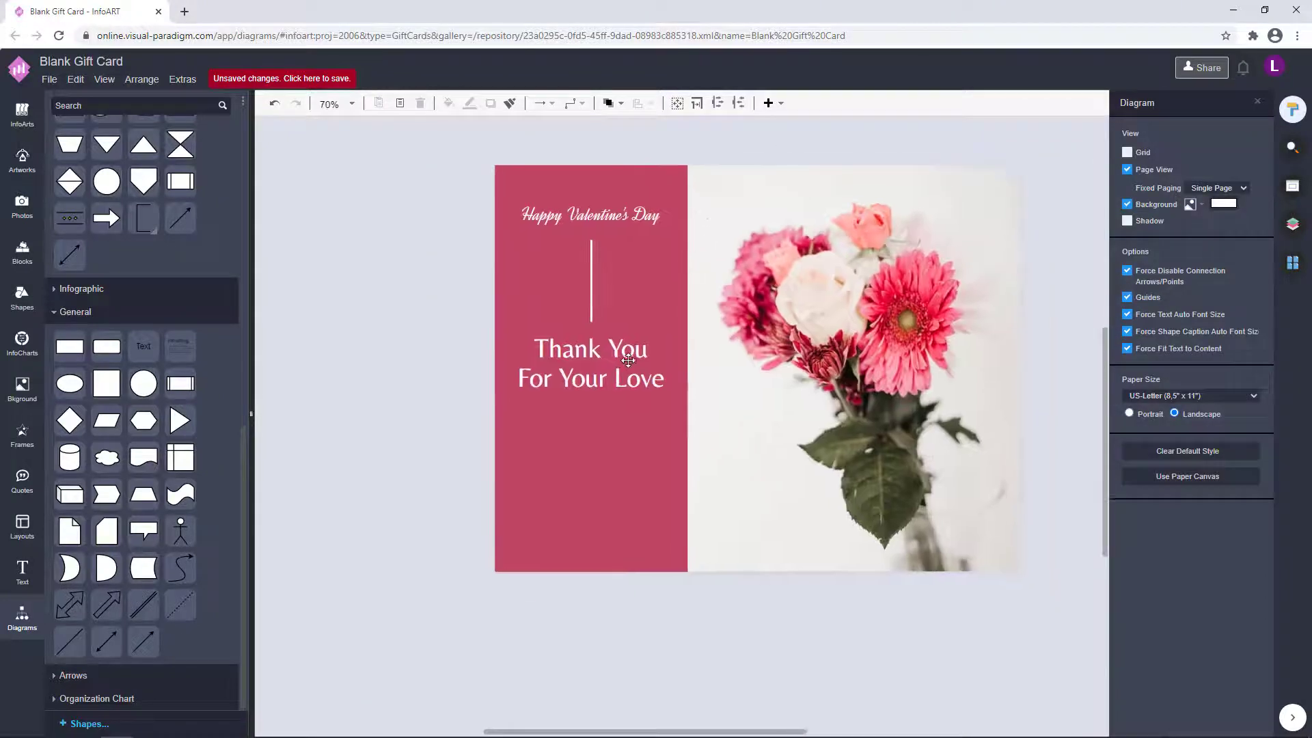
Move the "Happy Valentine's Day" text directly below "For Your Love", slightly smaller and centred on the red panel.
{"action": "left_click", "coordinate": [650, 213]}
{"action": "key", "text": "Escape"}
{"action": "left_click_drag", "start_coordinate": [652, 216], "coordinate": [647, 428]}
{"action": "left_click_drag", "start_coordinate": [615, 435], "coordinate": [632, 410]}
{"action": "left_click", "coordinate": [682, 445]}
{"action": "left_click", "coordinate": [619, 413]}
{"action": "left_click", "coordinate": [682, 446]}
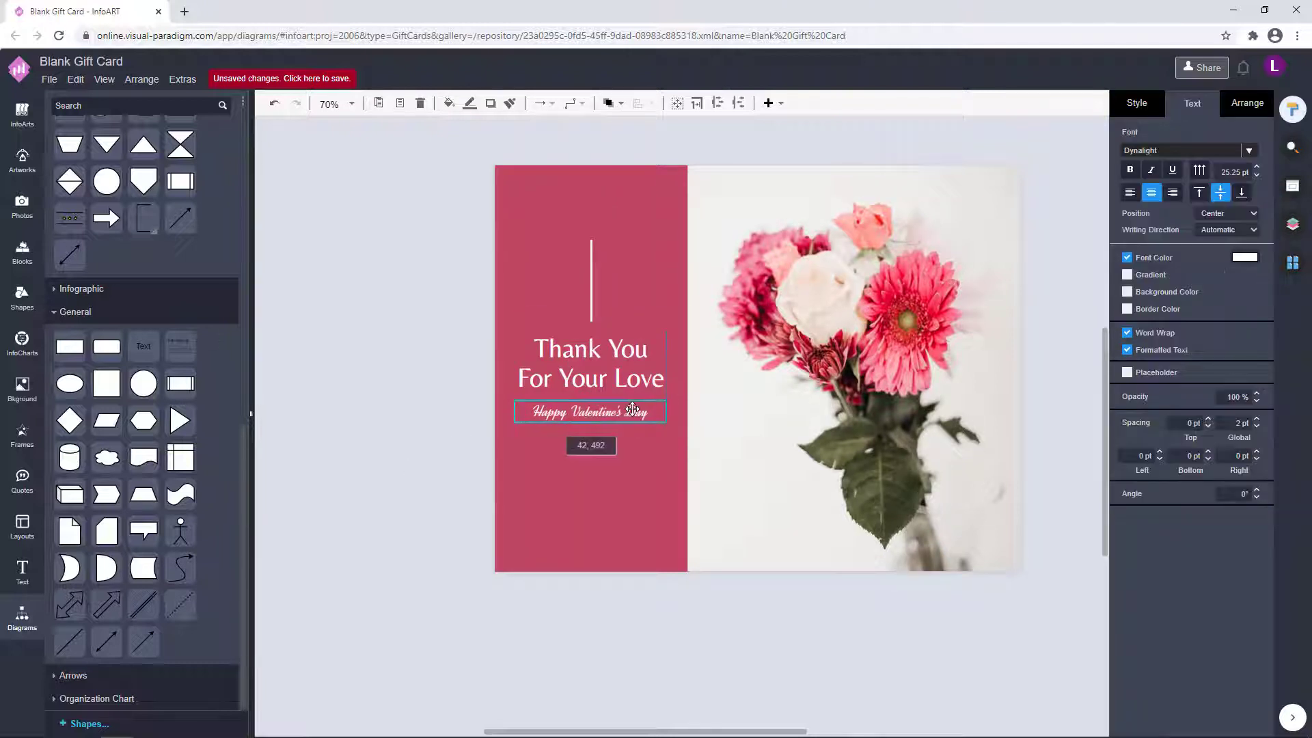
Duplicate the white vertical line and place the copy centred below the "Happy Valentine's Day" text.
{"action": "left_click", "coordinate": [1247, 103]}
{"action": "left_click", "coordinate": [433, 437]}
{"action": "scroll", "coordinate": [433, 437], "scroll_direction": "down", "scroll_amount": 1}
{"action": "left_click", "coordinate": [590, 230]}
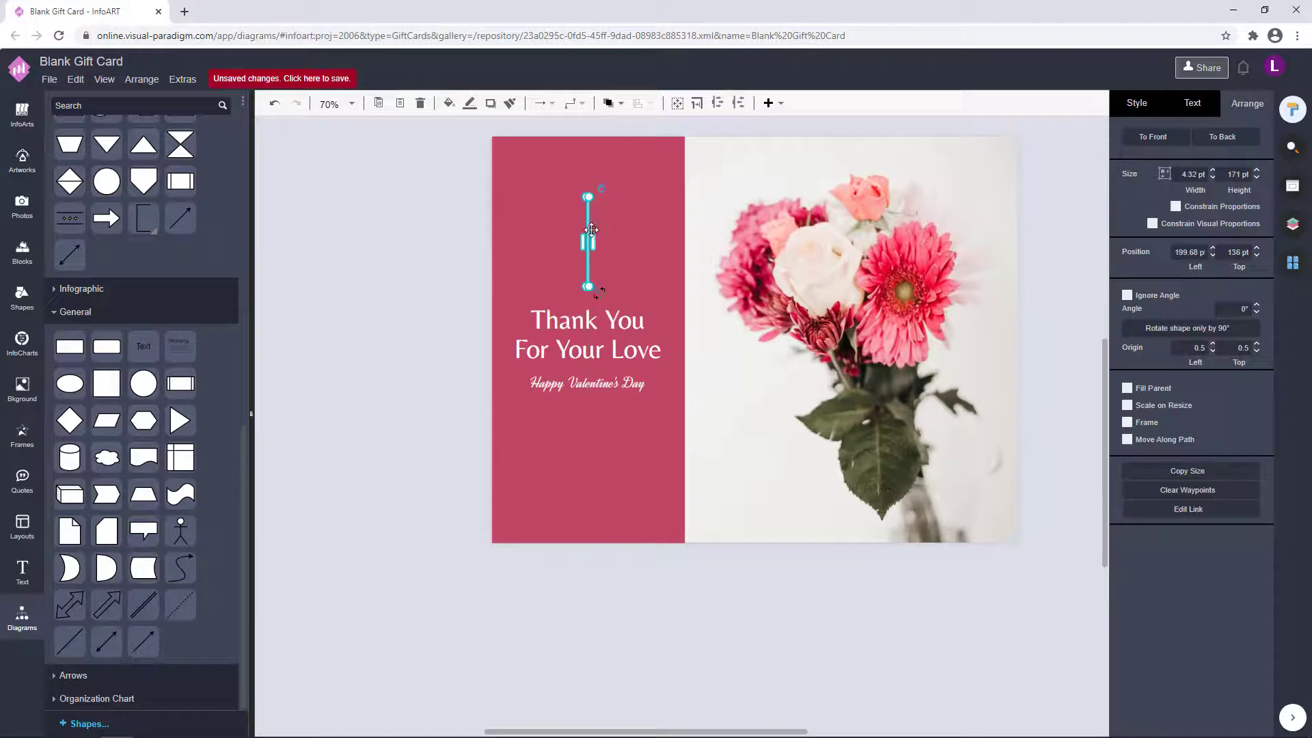
{"action": "left_click", "coordinate": [595, 254], "text": "shift"}
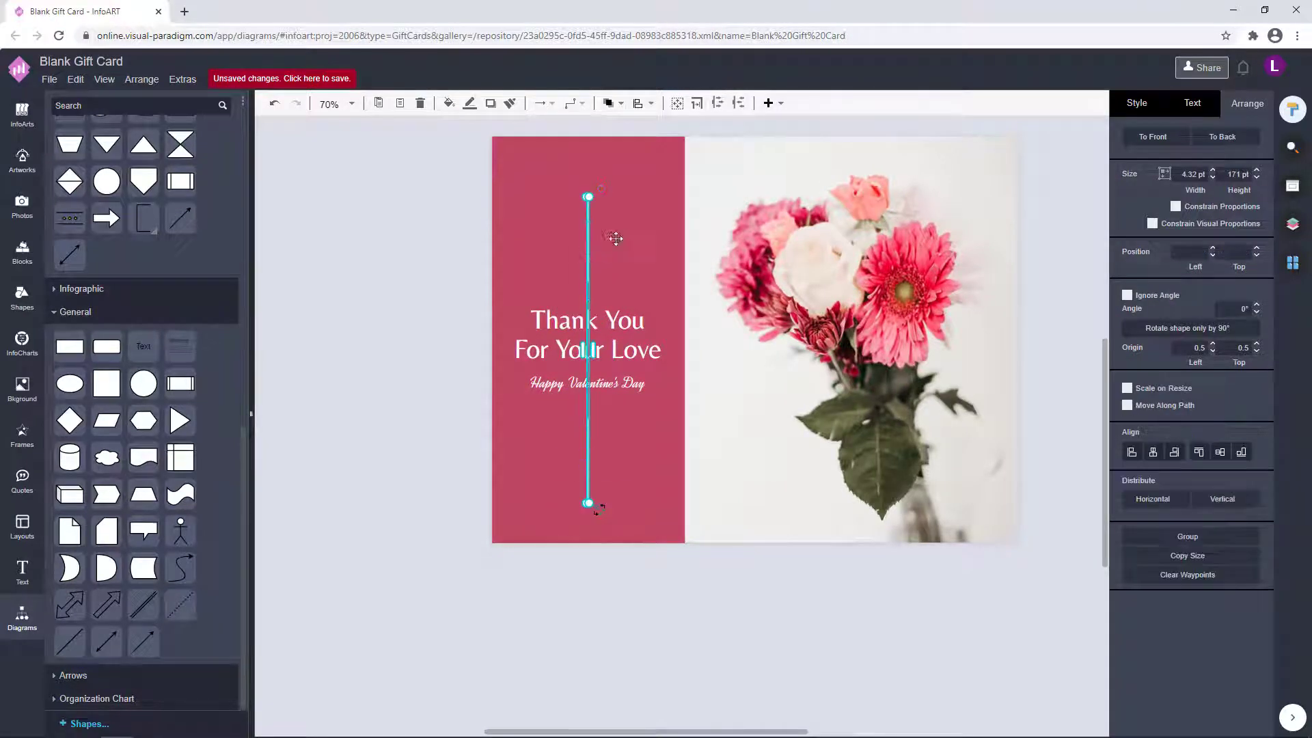
{"action": "left_click", "coordinate": [814, 653]}
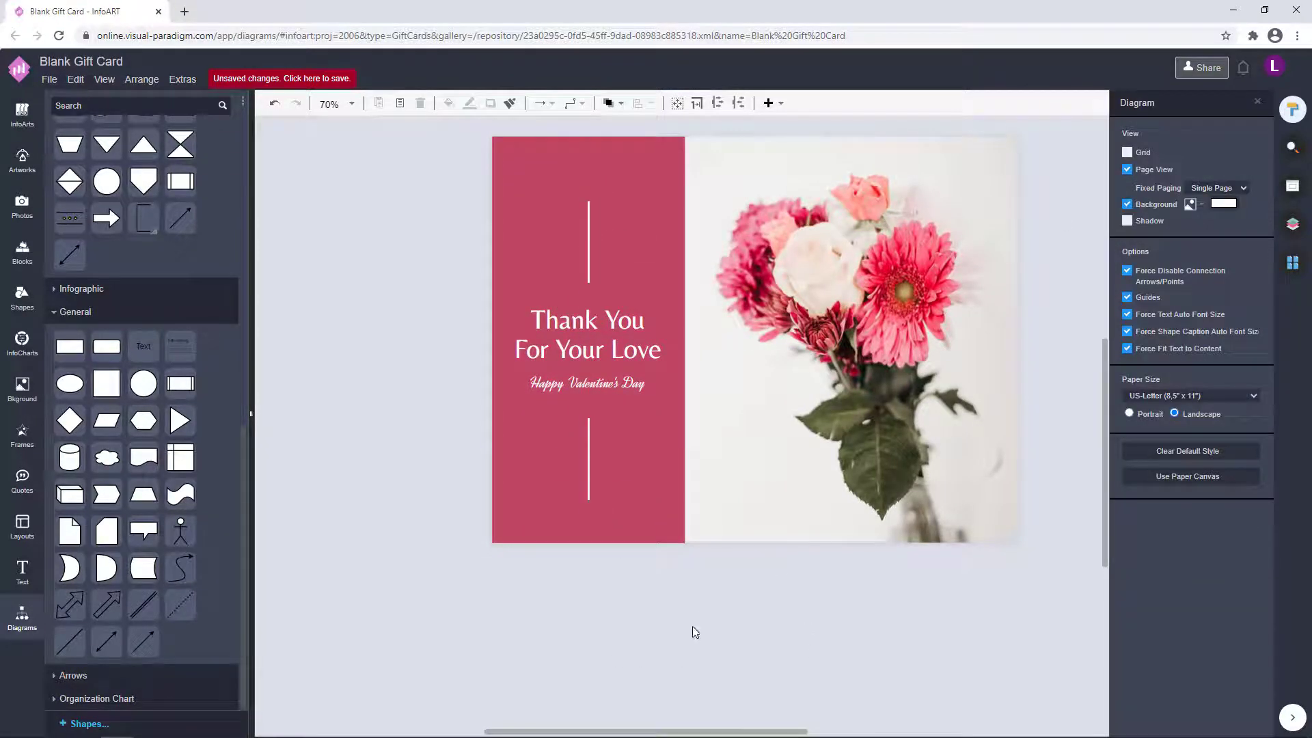
Add a floral scroll ornament from the silhouette Decorative Elements artworks beside the card and rotate it by 180°.
{"action": "left_click_drag", "start_coordinate": [692, 632], "coordinate": [660, 649]}
{"action": "left_click", "coordinate": [22, 116]}
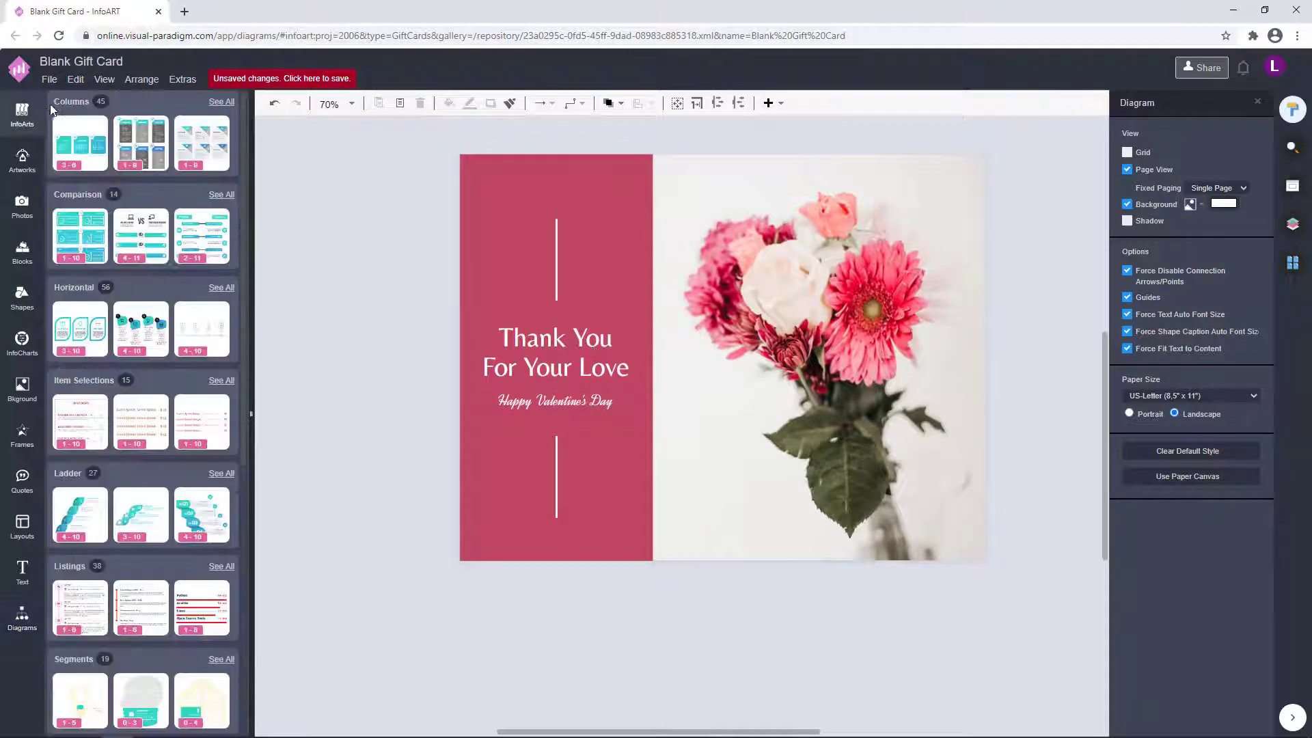
{"action": "left_click", "coordinate": [22, 161]}
{"action": "scroll", "coordinate": [106, 474], "scroll_direction": "down", "scroll_amount": 7}
{"action": "left_click", "coordinate": [106, 474]}
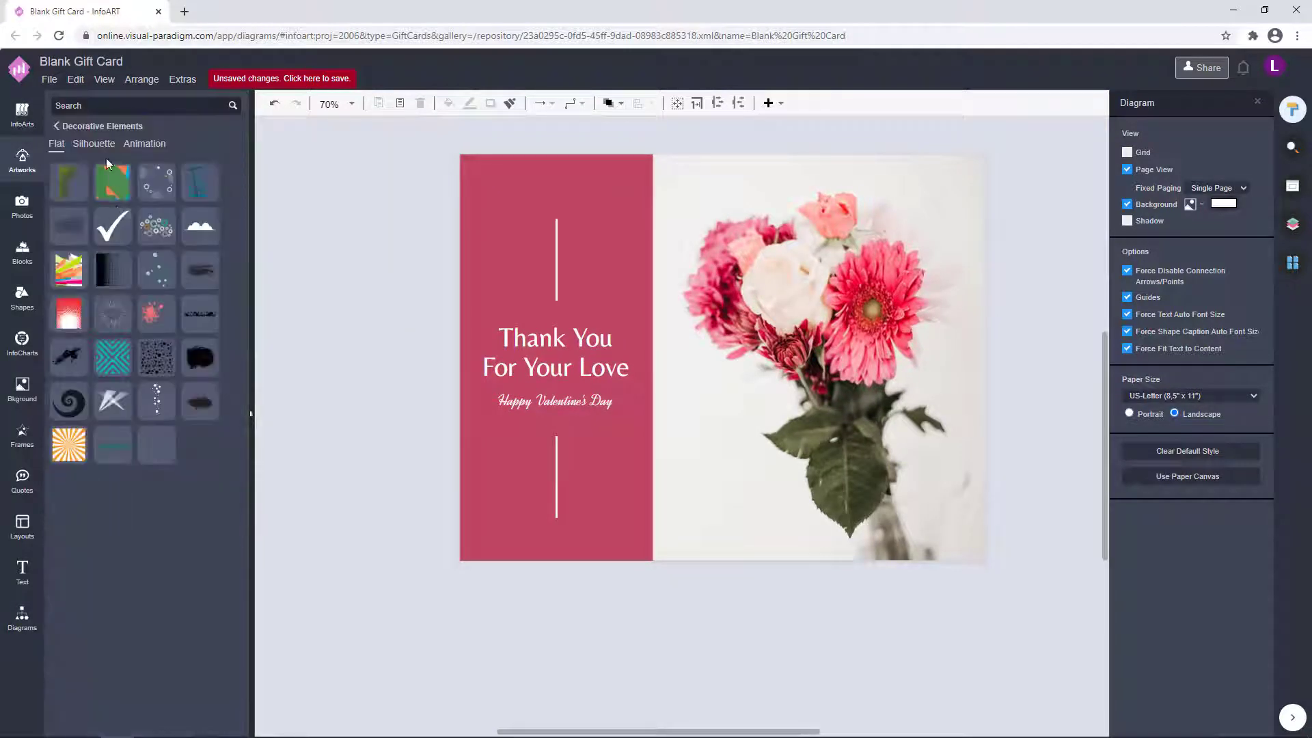
{"action": "left_click", "coordinate": [94, 144]}
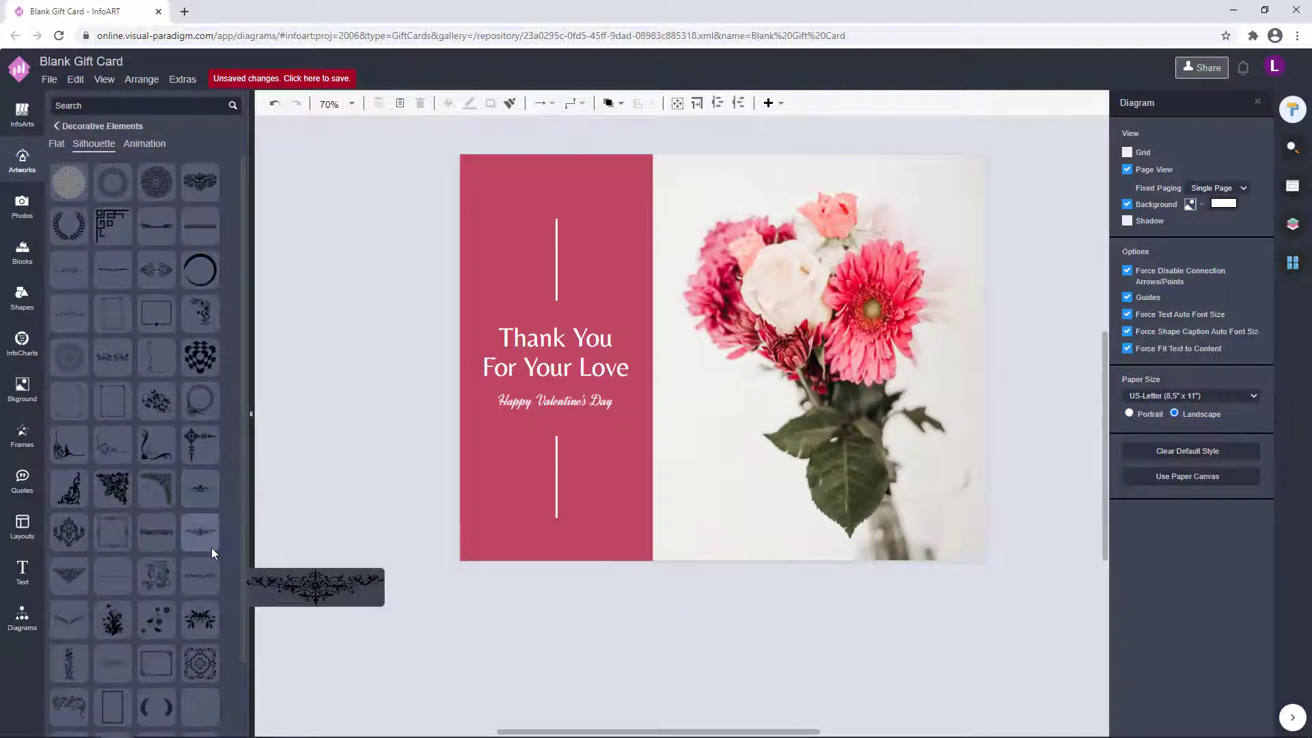
{"action": "left_click_drag", "start_coordinate": [207, 538], "coordinate": [341, 466]}
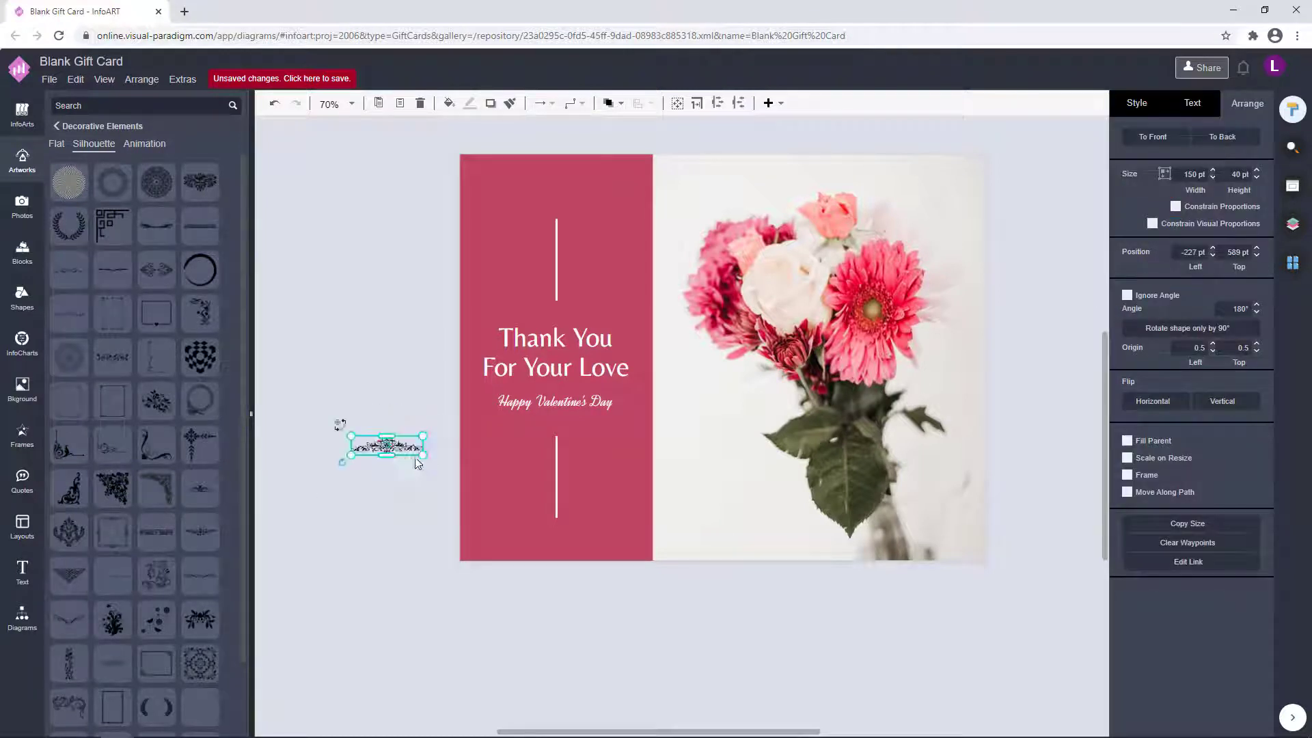
Place the enlarged ornament centred at the red panel's upper end, with an upside-down copy at its lower end.
{"action": "left_click_drag", "start_coordinate": [423, 455], "coordinate": [465, 466]}
{"action": "left_click_drag", "start_coordinate": [441, 457], "coordinate": [636, 204]}
{"action": "left_click_drag", "start_coordinate": [612, 195], "coordinate": [571, 529]}
Recolour both scroll ornaments on the red panel white.
{"action": "left_click", "coordinate": [1136, 103]}
{"action": "left_click", "coordinate": [1132, 158]}
{"action": "left_click", "coordinate": [1161, 341]}
{"action": "left_click", "coordinate": [1265, 470]}
{"action": "left_click", "coordinate": [606, 149]}
Fine-tune the two white vertical lines so their gaps to the ornaments and the texts are even.
{"action": "left_click", "coordinate": [558, 475]}
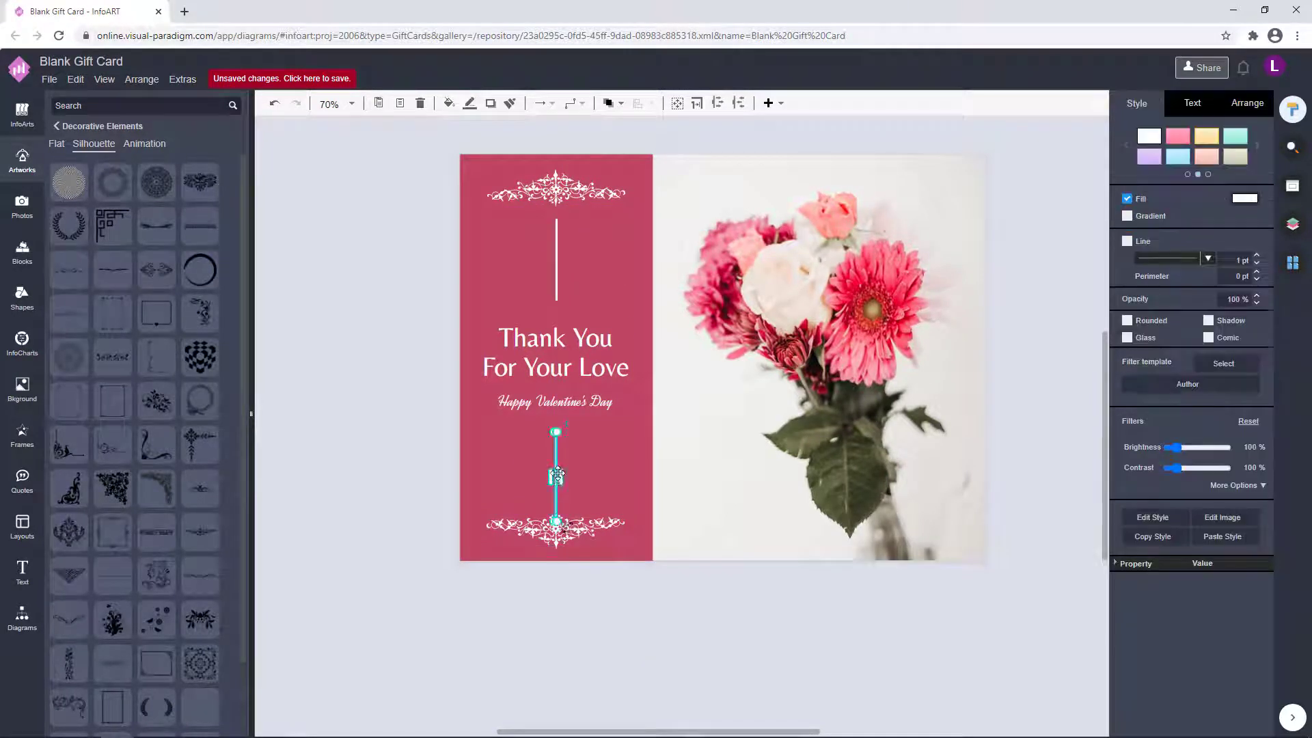
{"action": "left_click", "coordinate": [552, 562]}
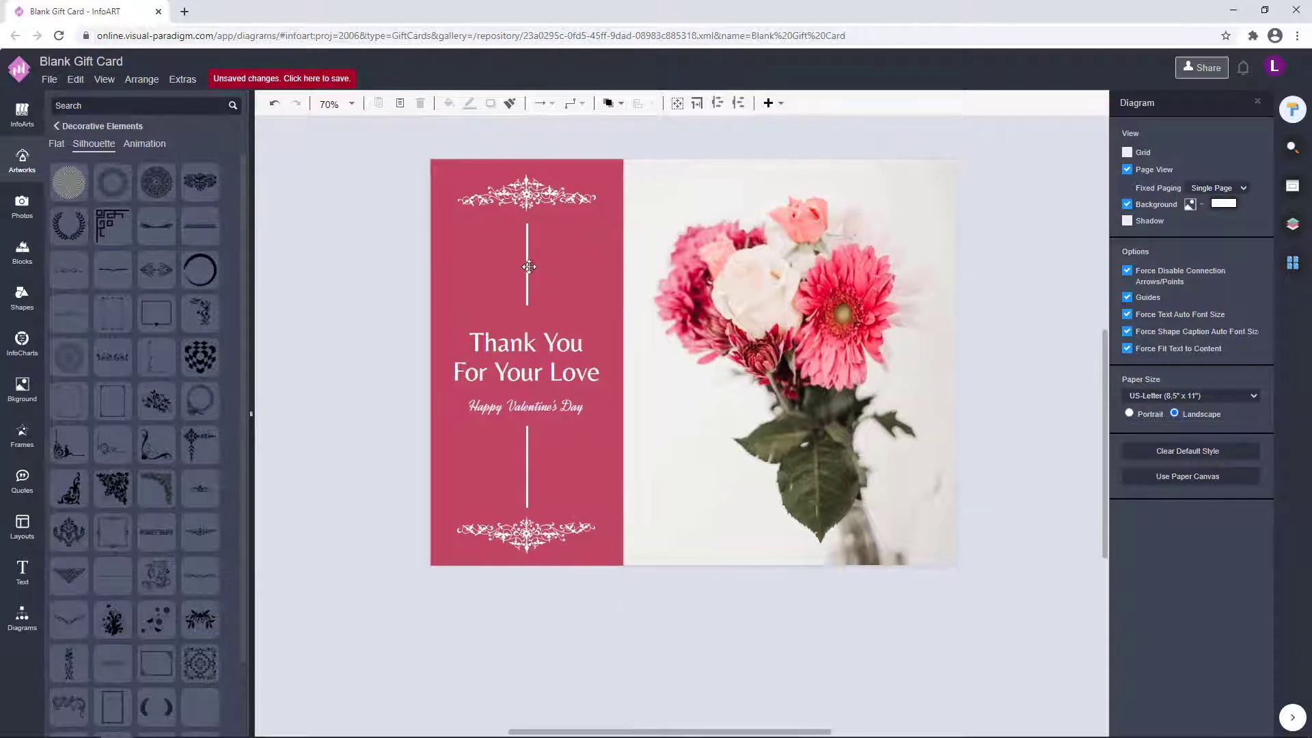
{"action": "left_click", "coordinate": [527, 459]}
{"action": "scroll", "coordinate": [519, 241], "scroll_direction": "up", "scroll_amount": 10}
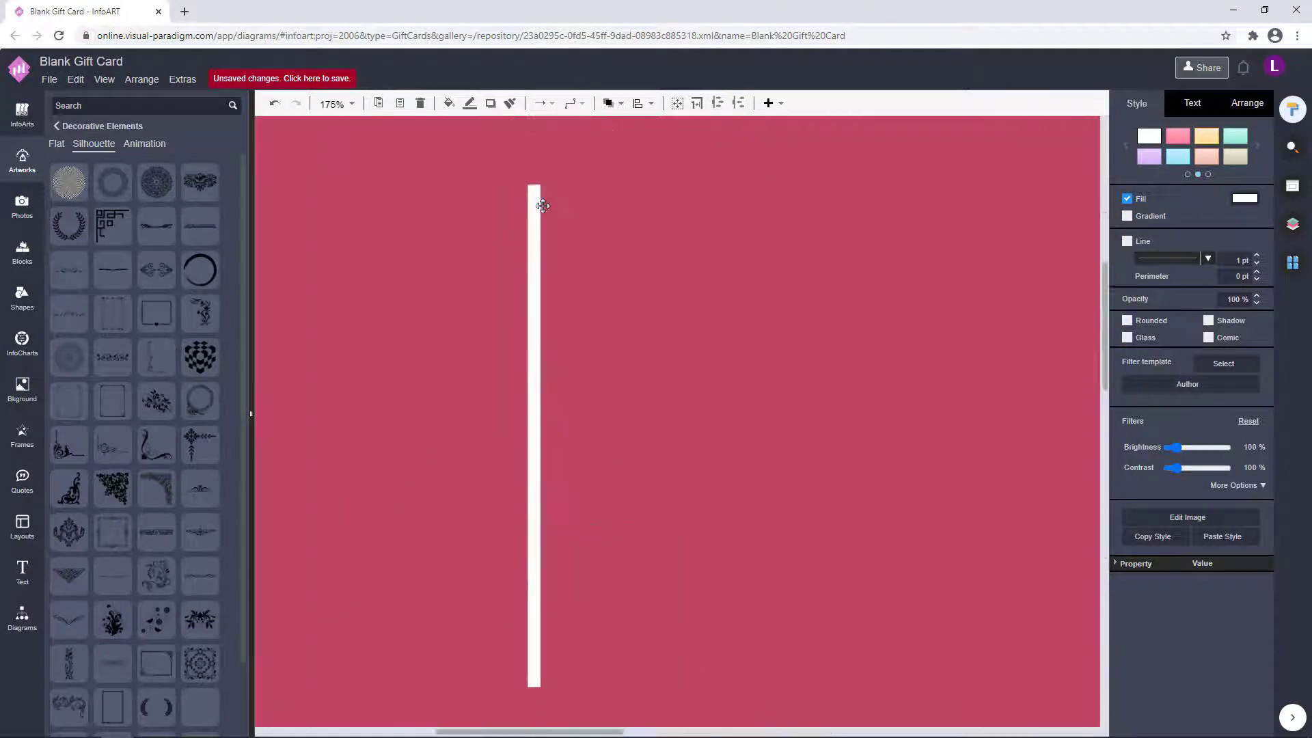
{"action": "scroll", "coordinate": [601, 272], "scroll_direction": "down", "scroll_amount": 10}
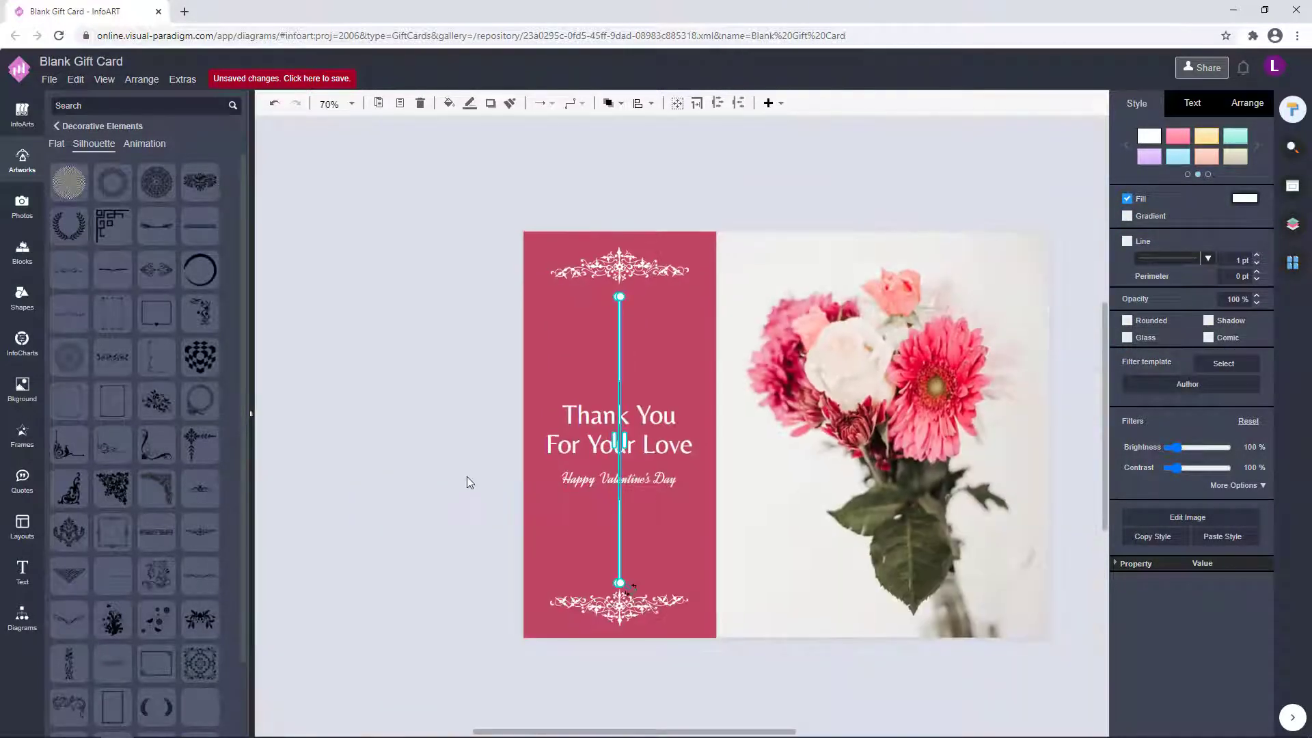
{"action": "left_click", "coordinate": [465, 478]}
{"action": "left_click", "coordinate": [619, 343]}
{"action": "left_click", "coordinate": [619, 539]}
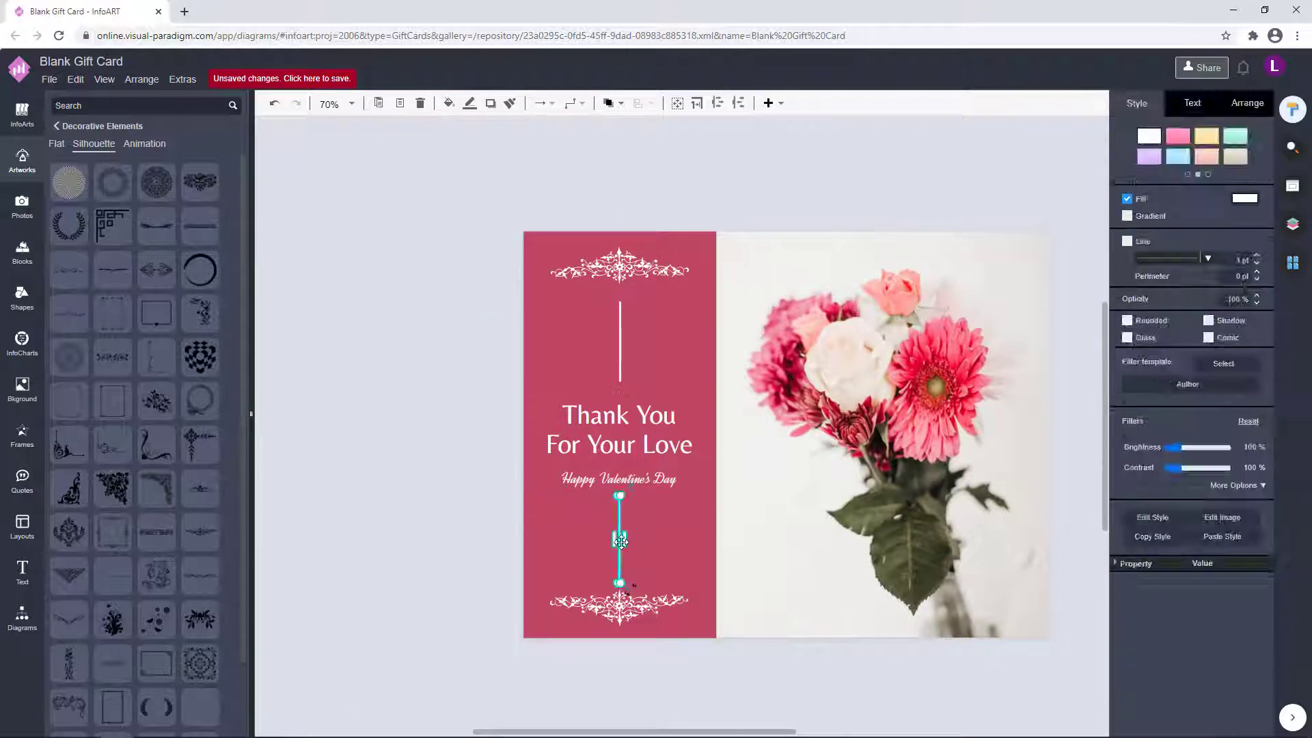
{"action": "left_click", "coordinate": [471, 547]}
Nudge the greeting texts slightly up to centre them between the two white lines.
{"action": "left_click", "coordinate": [664, 427]}
{"action": "left_click", "coordinate": [473, 443]}
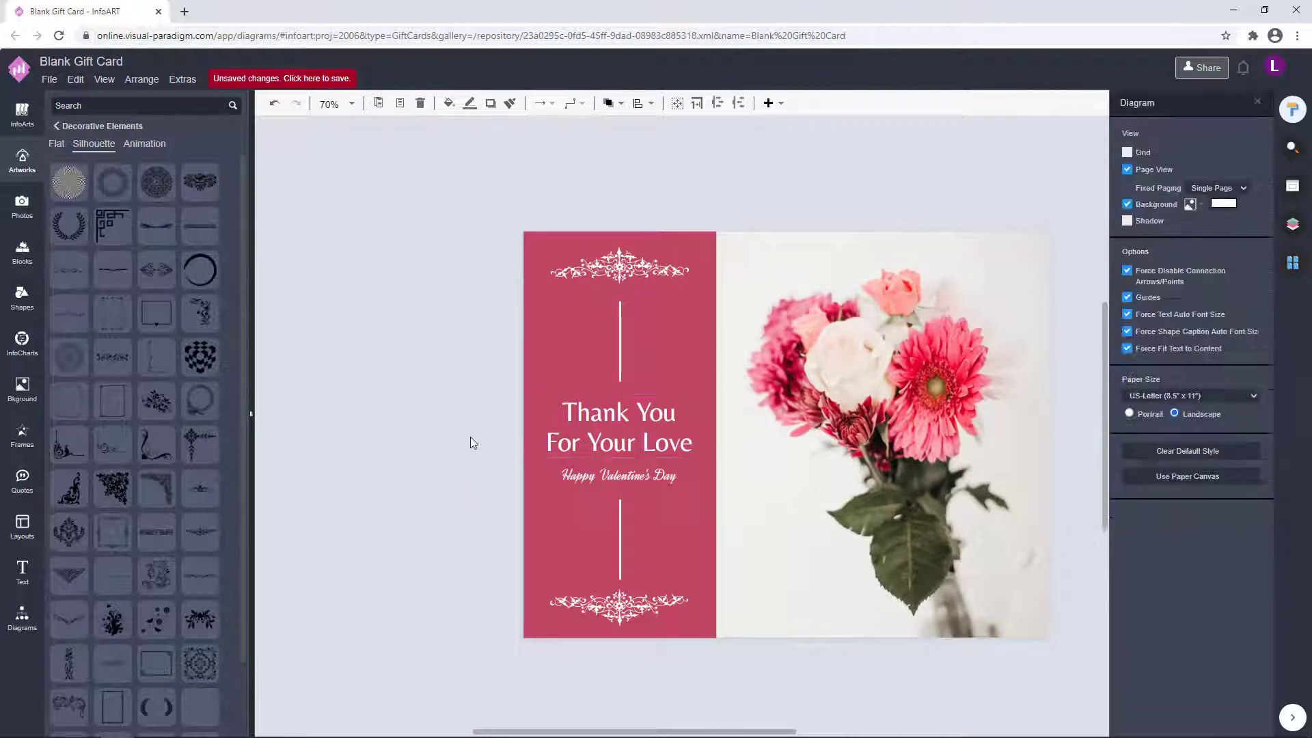
{"action": "left_click", "coordinate": [621, 512]}
{"action": "left_click", "coordinate": [620, 512]}
{"action": "left_click", "coordinate": [457, 513]}
{"action": "left_click_drag", "start_coordinate": [461, 590], "coordinate": [377, 530]}
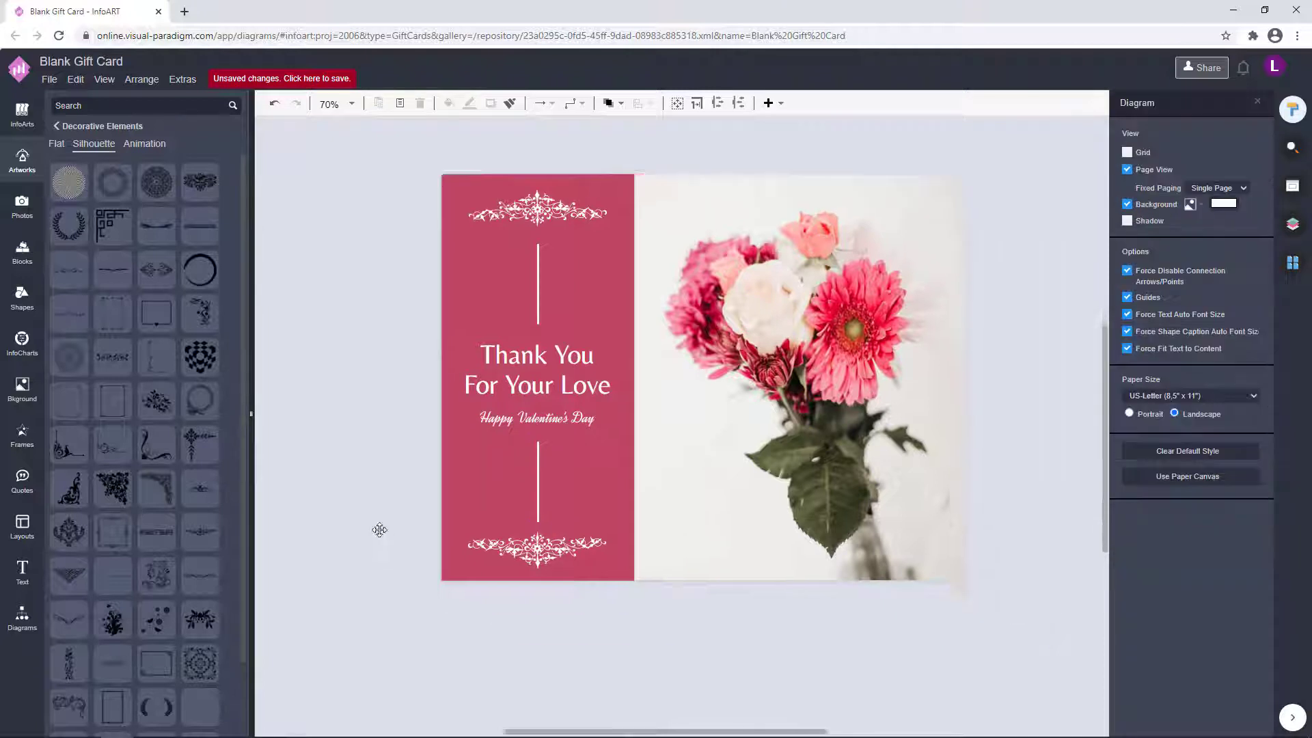
{"action": "scroll", "coordinate": [378, 531], "scroll_direction": "down", "scroll_amount": 1}
{"action": "left_click_drag", "start_coordinate": [765, 643], "coordinate": [718, 606]}
{"action": "left_click", "coordinate": [482, 396]}
{"action": "mouse_move", "coordinate": [424, 573]}
{"action": "left_mouse_down"}
{"action": "mouse_move", "coordinate": [527, 589]}
{"action": "mouse_move", "coordinate": [416, 577]}
{"action": "mouse_move", "coordinate": [436, 577]}
{"action": "left_mouse_up"}
{"action": "left_click", "coordinate": [478, 373]}
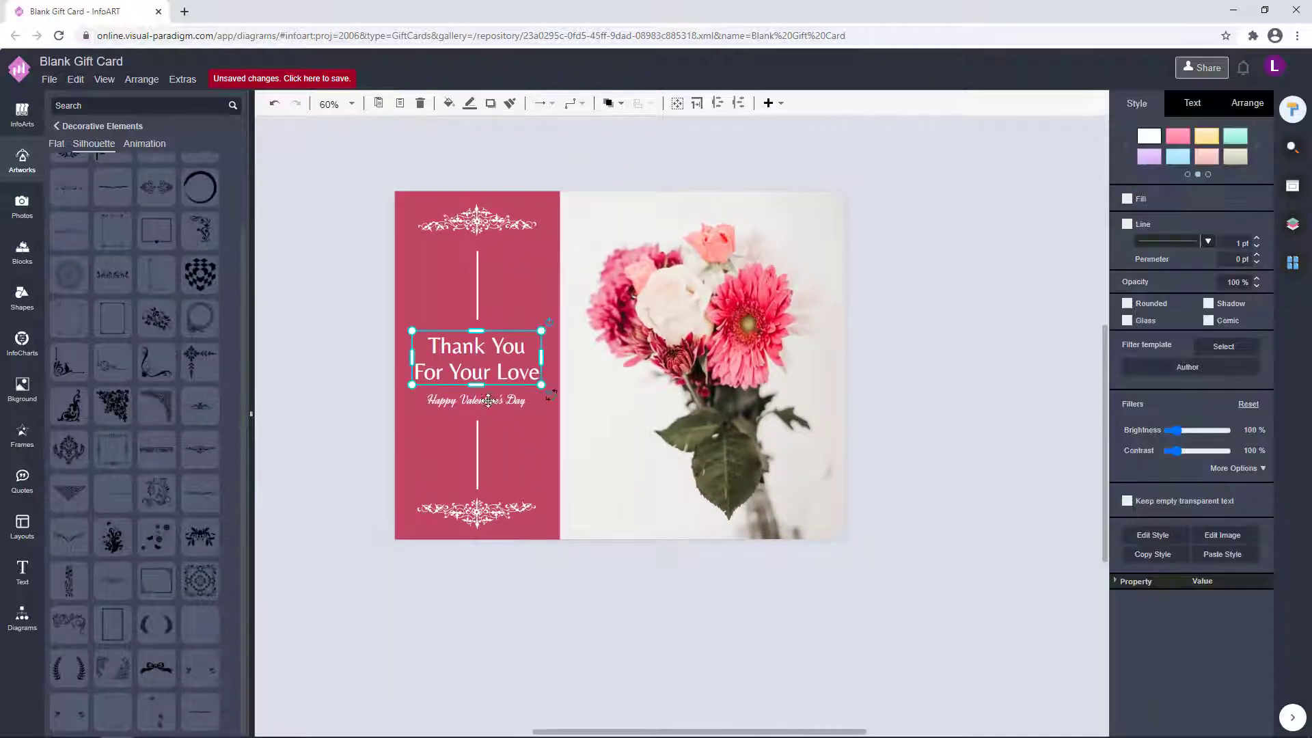
{"action": "left_click", "coordinate": [907, 415]}
{"action": "left_click_drag", "start_coordinate": [900, 430], "coordinate": [911, 429]}
Select the ornaments, lines and texts together and nudge them slightly up and to the right on the red panel.
{"action": "left_click_drag", "start_coordinate": [585, 650], "coordinate": [369, 167]}
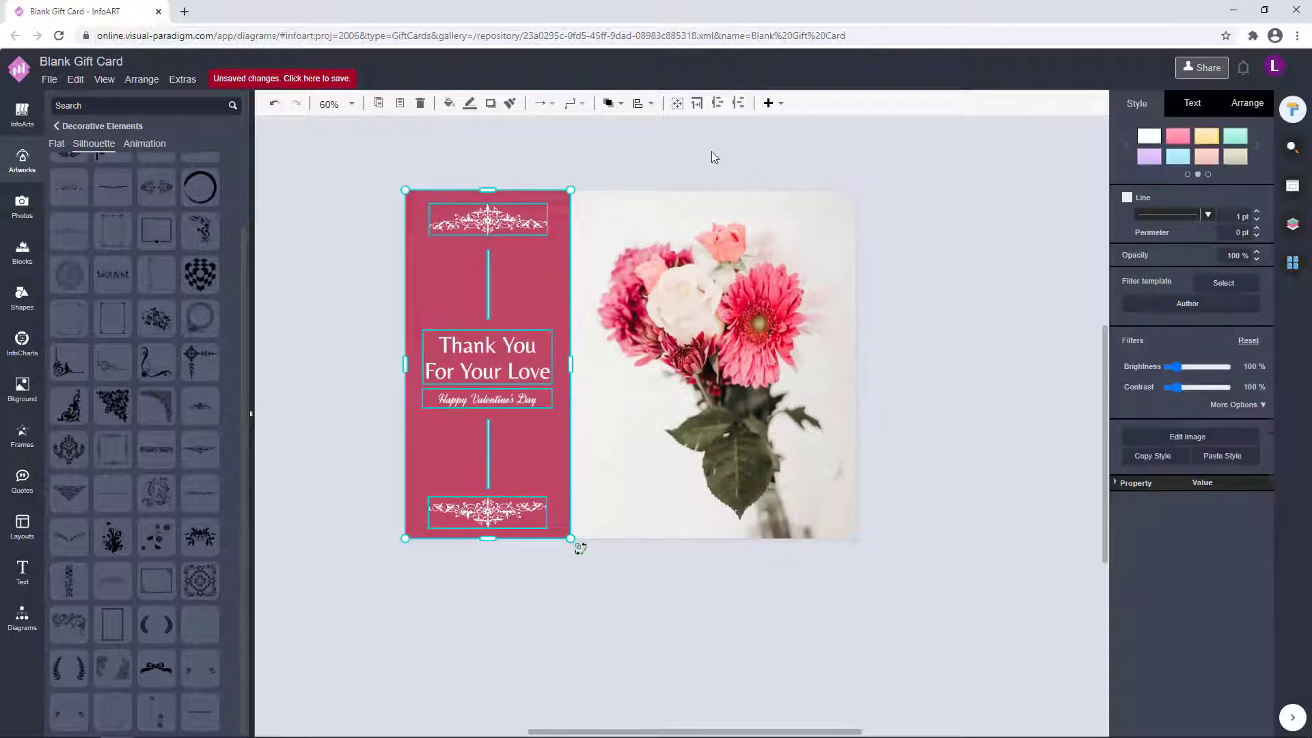
{"action": "left_click", "coordinate": [490, 227]}
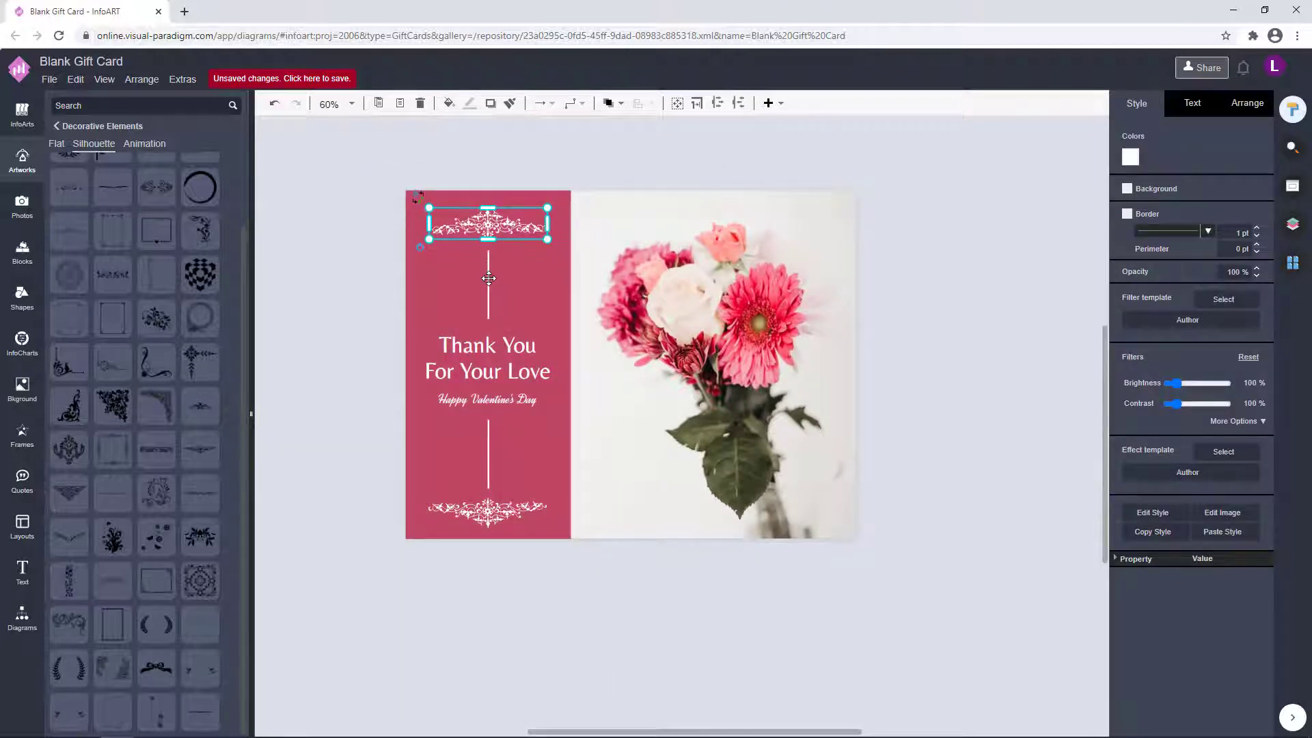
{"action": "left_click", "coordinate": [488, 279], "text": "shift"}
{"action": "left_click", "coordinate": [492, 358], "text": "shift"}
{"action": "key", "text": "Up"}
{"action": "key", "text": "Up"}
{"action": "key", "text": "Up"}
{"action": "key", "text": "Up"}
{"action": "key", "text": "Up"}
{"action": "key", "text": "Up"}
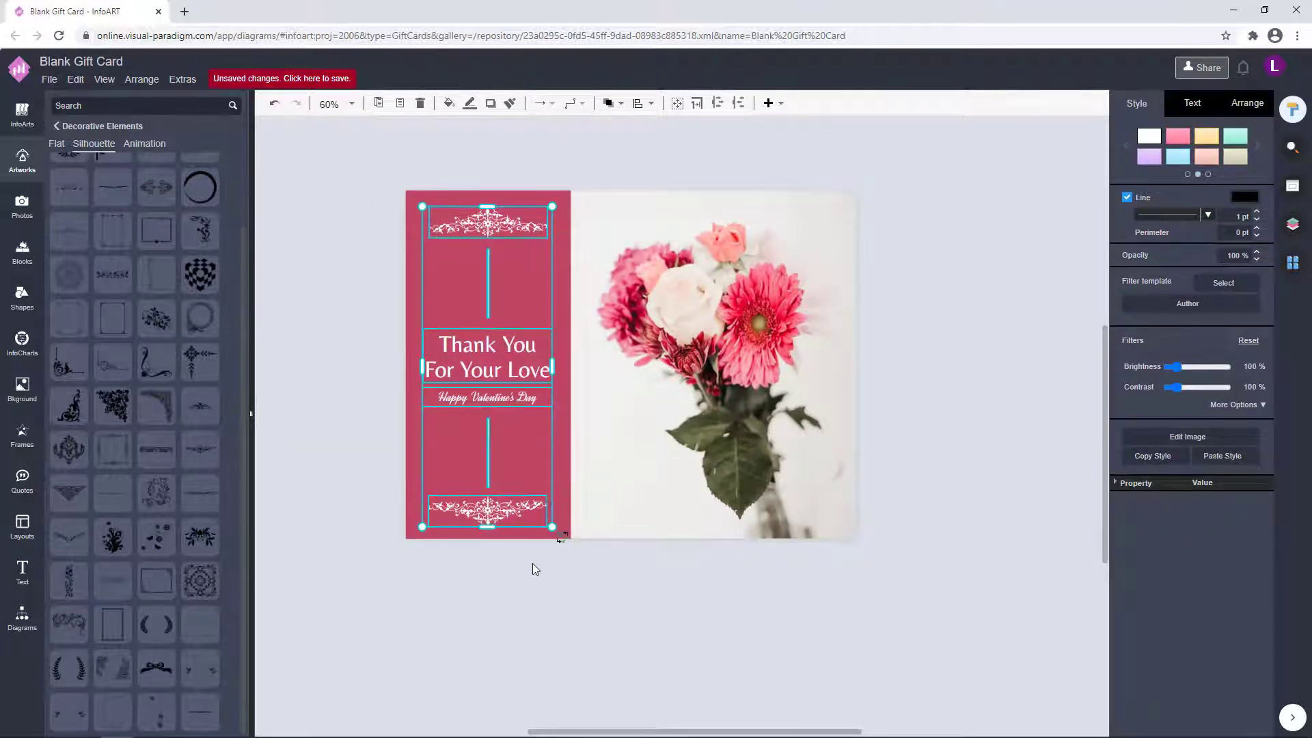
{"action": "key", "text": "Right"}
{"action": "key", "text": "Right"}
{"action": "key", "text": "Right"}
{"action": "left_click", "coordinate": [535, 570]}
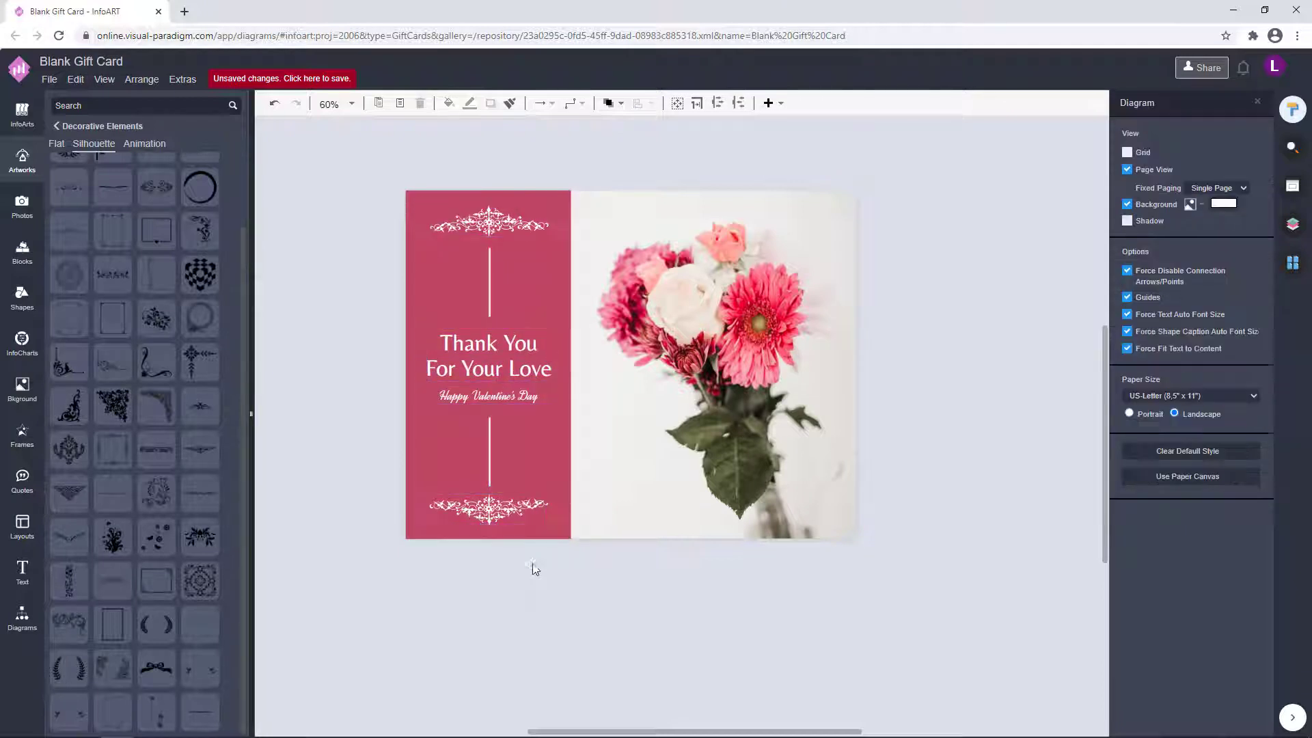
Duplicate the red panel and turn the copy into a narrow full-height strip along the photo's right edge.
{"action": "left_click", "coordinate": [521, 266]}
{"action": "key", "text": "ctrl+c"}
{"action": "key", "text": "ctrl+v"}
{"action": "left_click_drag", "start_coordinate": [598, 437], "coordinate": [829, 375]}
{"action": "left_click", "coordinate": [931, 445]}
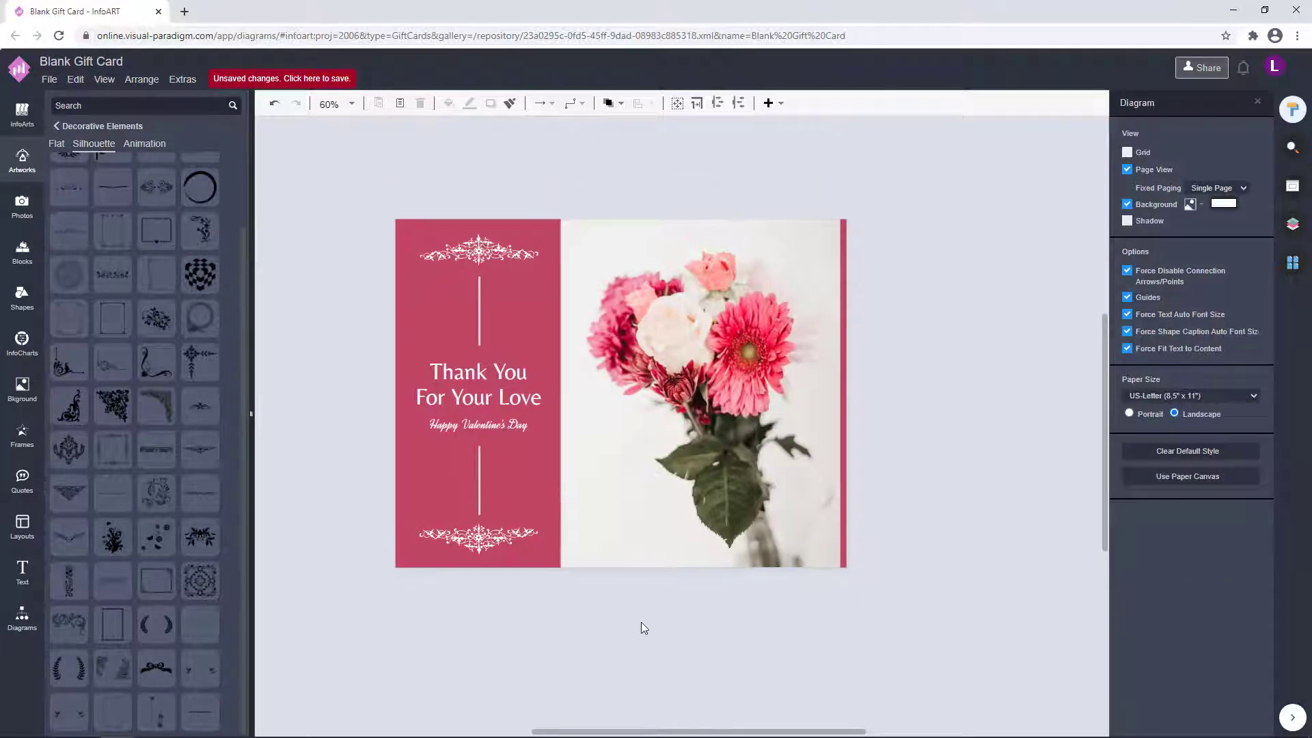
Insert a second page into the gift card and return to Page-1.
{"action": "left_click_drag", "start_coordinate": [643, 627], "coordinate": [577, 582]}
{"action": "left_click", "coordinate": [1290, 268]}
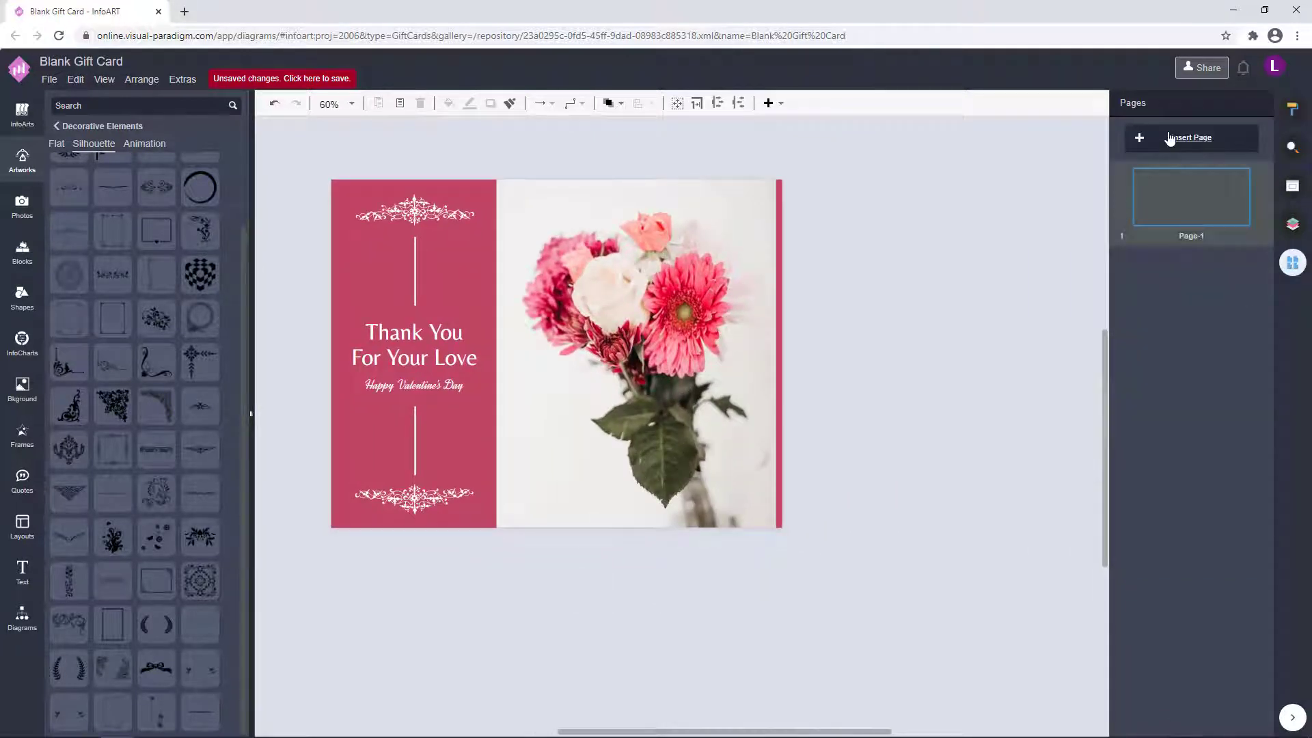
{"action": "left_click", "coordinate": [1170, 139]}
{"action": "scroll", "coordinate": [756, 340], "scroll_direction": "down", "scroll_amount": 4}
{"action": "left_click", "coordinate": [1191, 198]}
{"action": "left_click_drag", "start_coordinate": [599, 581], "coordinate": [616, 583]}
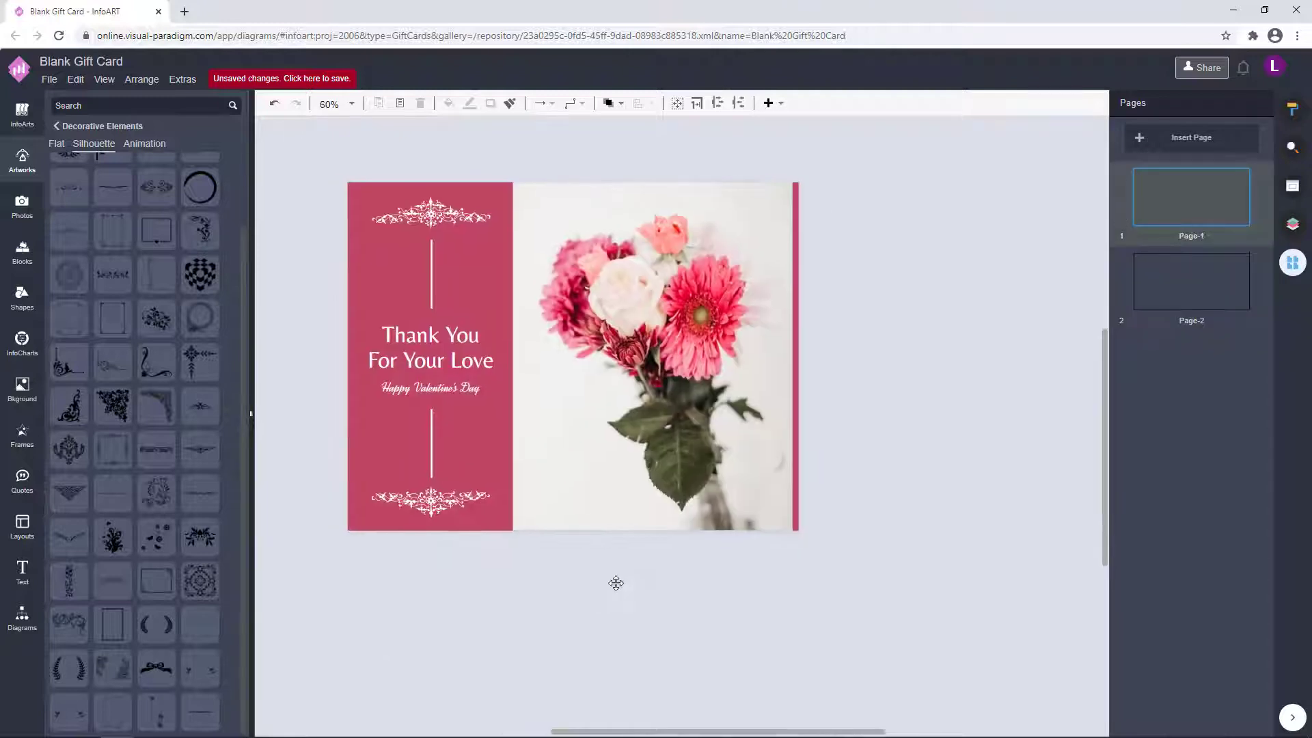
Delete both white vertical lines and move the two greeting texts up on the red panel.
{"action": "left_click", "coordinate": [432, 280]}
{"action": "key", "text": "Delete"}
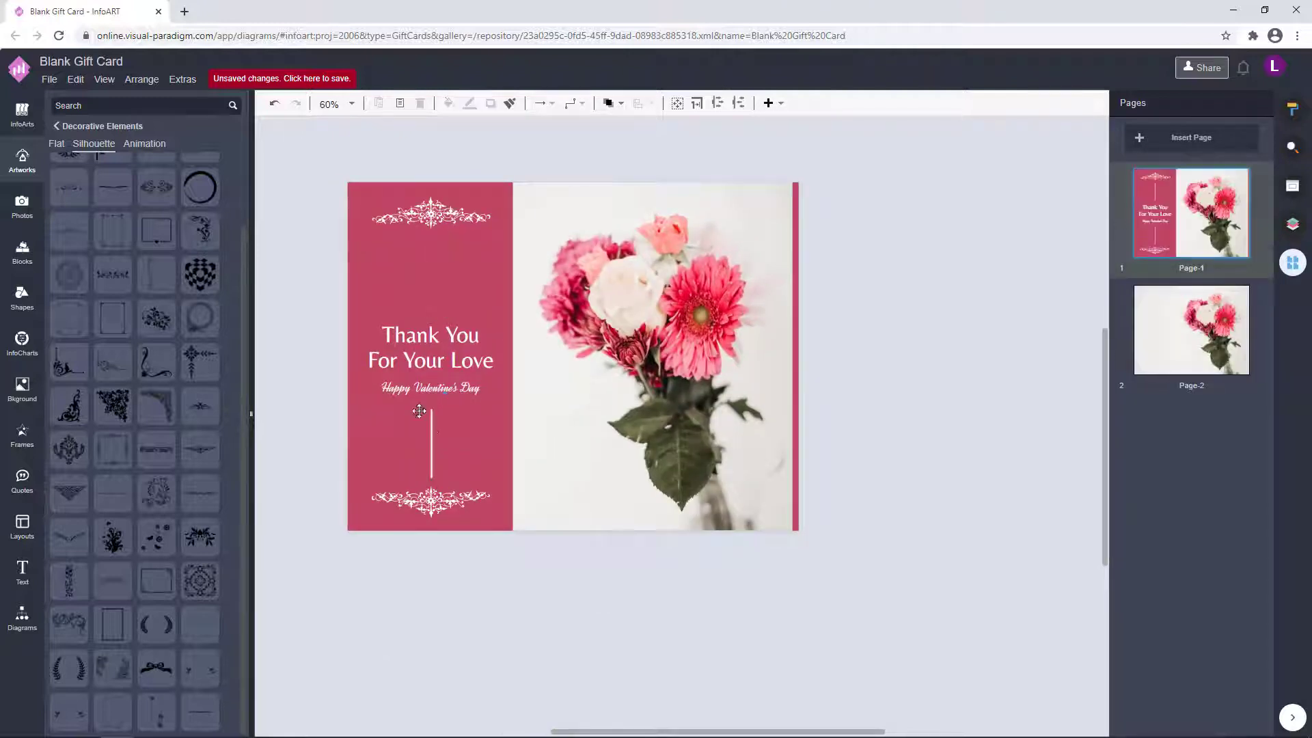
{"action": "left_click_drag", "start_coordinate": [840, 382], "coordinate": [869, 393]}
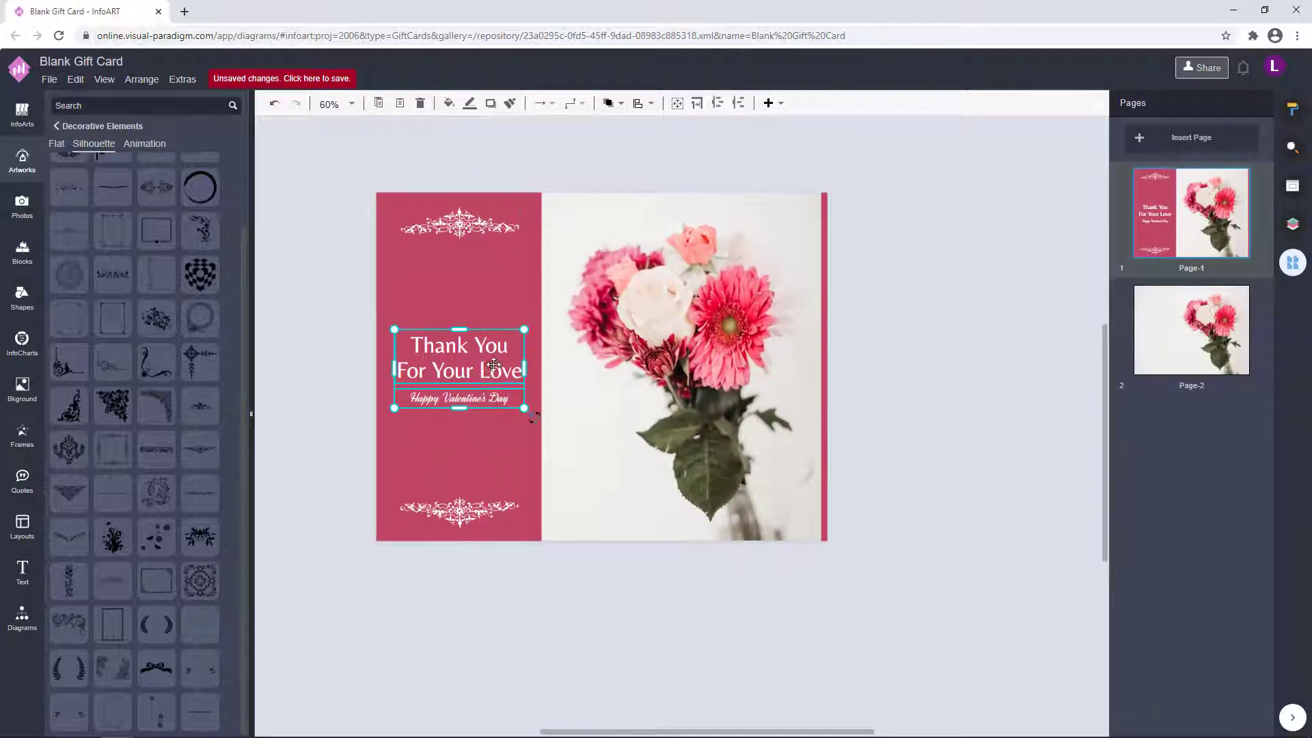
{"action": "left_click", "coordinate": [887, 346]}
Add a white rectangle from the general shapes and centre it below the greeting texts on the red panel.
{"action": "left_click", "coordinate": [22, 618]}
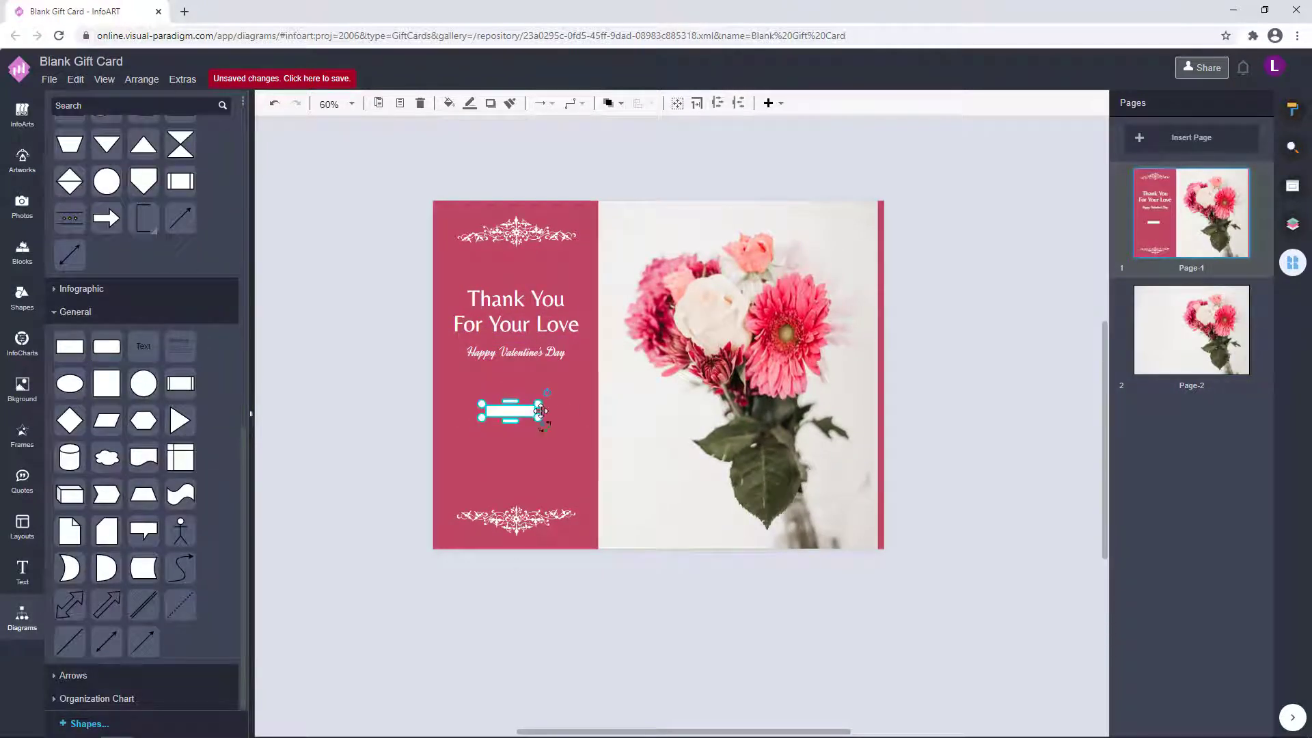
{"action": "scroll", "coordinate": [494, 414], "scroll_direction": "up", "scroll_amount": 4}
{"action": "left_click", "coordinate": [589, 398]}
{"action": "left_click", "coordinate": [575, 398]}
{"action": "left_click_drag", "start_coordinate": [589, 384], "coordinate": [643, 372]}
{"action": "left_click_drag", "start_coordinate": [484, 392], "coordinate": [480, 391]}
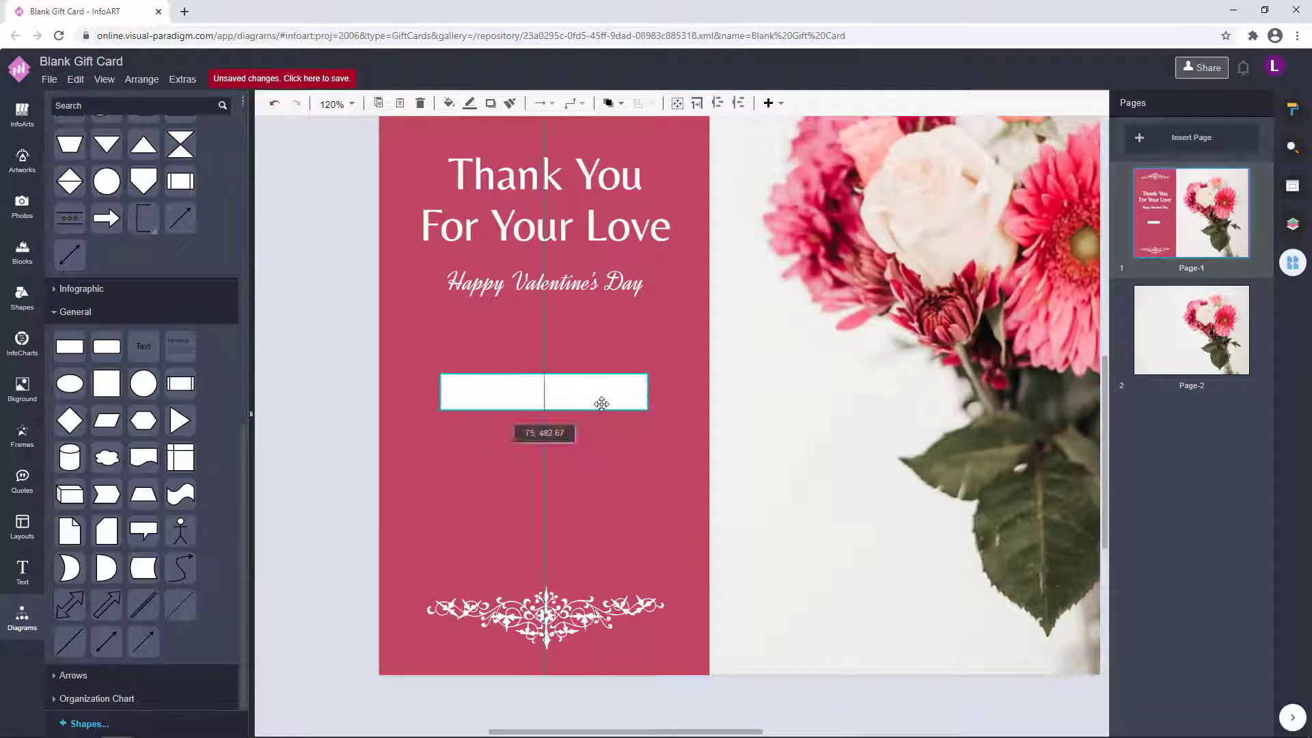
Widen the white rectangle to nearly the lower ornament's width and move it slightly down.
{"action": "left_click", "coordinate": [1290, 114]}
{"action": "left_click", "coordinate": [375, 410]}
{"action": "scroll", "coordinate": [375, 410], "scroll_direction": "down", "scroll_amount": 4}
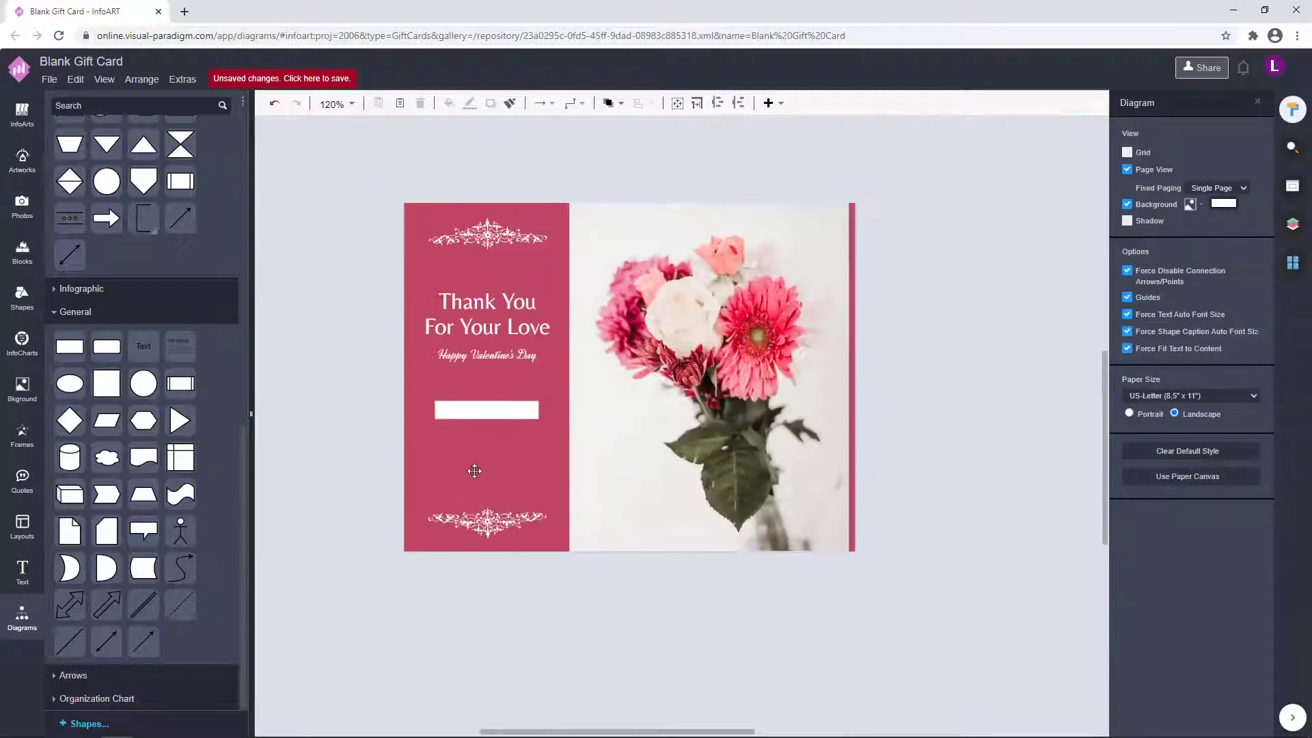
{"action": "left_click_drag", "start_coordinate": [504, 412], "coordinate": [504, 428]}
{"action": "scroll", "coordinate": [501, 429], "scroll_direction": "up", "scroll_amount": 4}
{"action": "left_click_drag", "start_coordinate": [372, 418], "coordinate": [353, 416]}
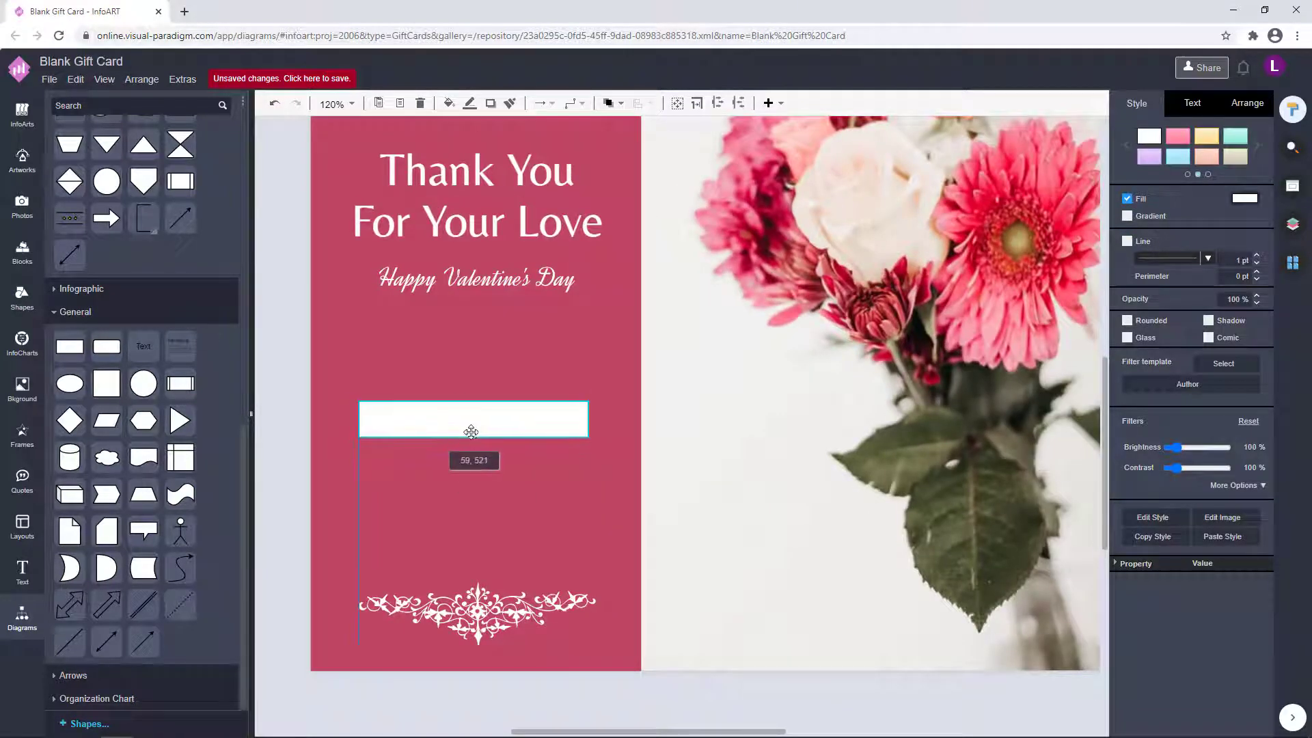
{"action": "left_click", "coordinate": [305, 428]}
Place a copy of the white rectangle directly below the first and align the two by their centres.
{"action": "left_click_drag", "start_coordinate": [471, 432], "coordinate": [503, 464]}
{"action": "scroll", "coordinate": [437, 431], "scroll_direction": "down", "scroll_amount": 3}
{"action": "left_click", "coordinate": [1193, 103]}
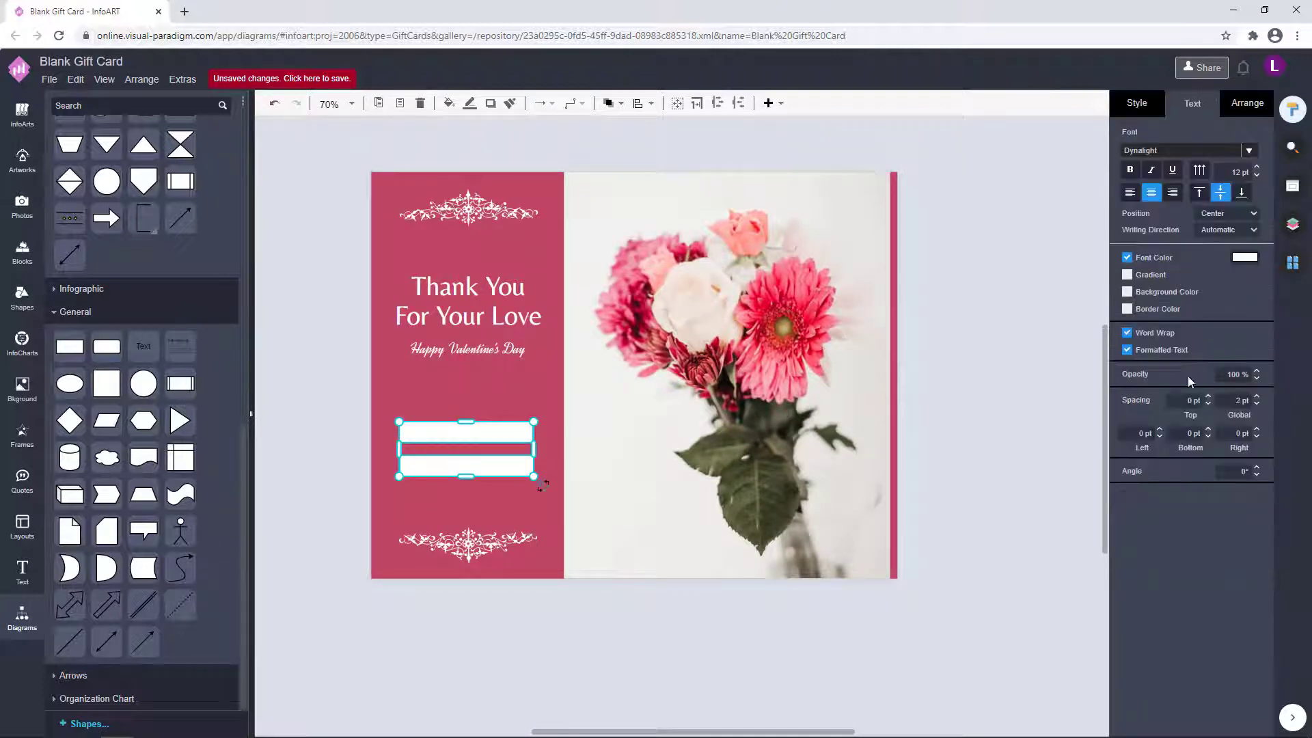
{"action": "left_click", "coordinate": [1243, 103]}
{"action": "left_click", "coordinate": [1156, 454]}
{"action": "left_click_drag", "start_coordinate": [593, 617], "coordinate": [637, 621]}
{"action": "left_click_drag", "start_coordinate": [549, 433], "coordinate": [548, 441]}
Add a small white "To:" label centred above the upper white rectangle.
{"action": "left_click", "coordinate": [366, 606]}
{"action": "left_click", "coordinate": [582, 323]}
{"action": "double_click", "coordinate": [666, 335]}
{"action": "left_click_drag", "start_coordinate": [608, 325], "coordinate": [503, 399]}
{"action": "type", "text": "To"}
{"action": "left_click", "coordinate": [335, 372]}
{"action": "left_click_drag", "start_coordinate": [577, 381], "coordinate": [532, 391]}
{"action": "left_click_drag", "start_coordinate": [509, 407], "coordinate": [518, 419]}
{"action": "left_click", "coordinate": [356, 410]}
{"action": "left_click", "coordinate": [375, 473]}
{"action": "scroll", "coordinate": [375, 473], "scroll_direction": "up", "scroll_amount": 3}
Place a copy of the "To:" label between the two white rectangles.
{"action": "left_click_drag", "start_coordinate": [610, 378], "coordinate": [611, 442]}
{"action": "left_click", "coordinate": [627, 421], "text": "shift"}
{"action": "left_click", "coordinate": [383, 397]}
{"action": "left_click", "coordinate": [618, 366]}
Change the copied label's text to "From:".
{"action": "double_click", "coordinate": [611, 443]}
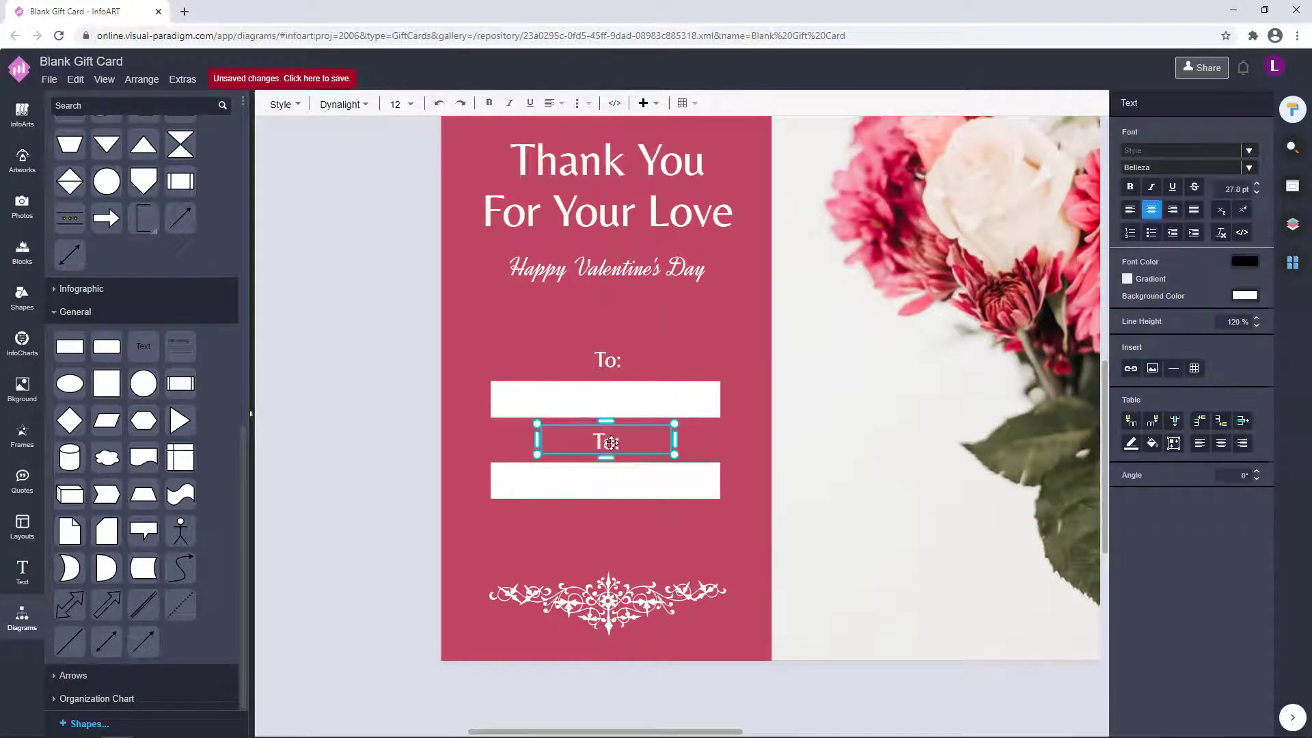
{"action": "double_click", "coordinate": [599, 446]}
{"action": "type", "text": "rom=="}
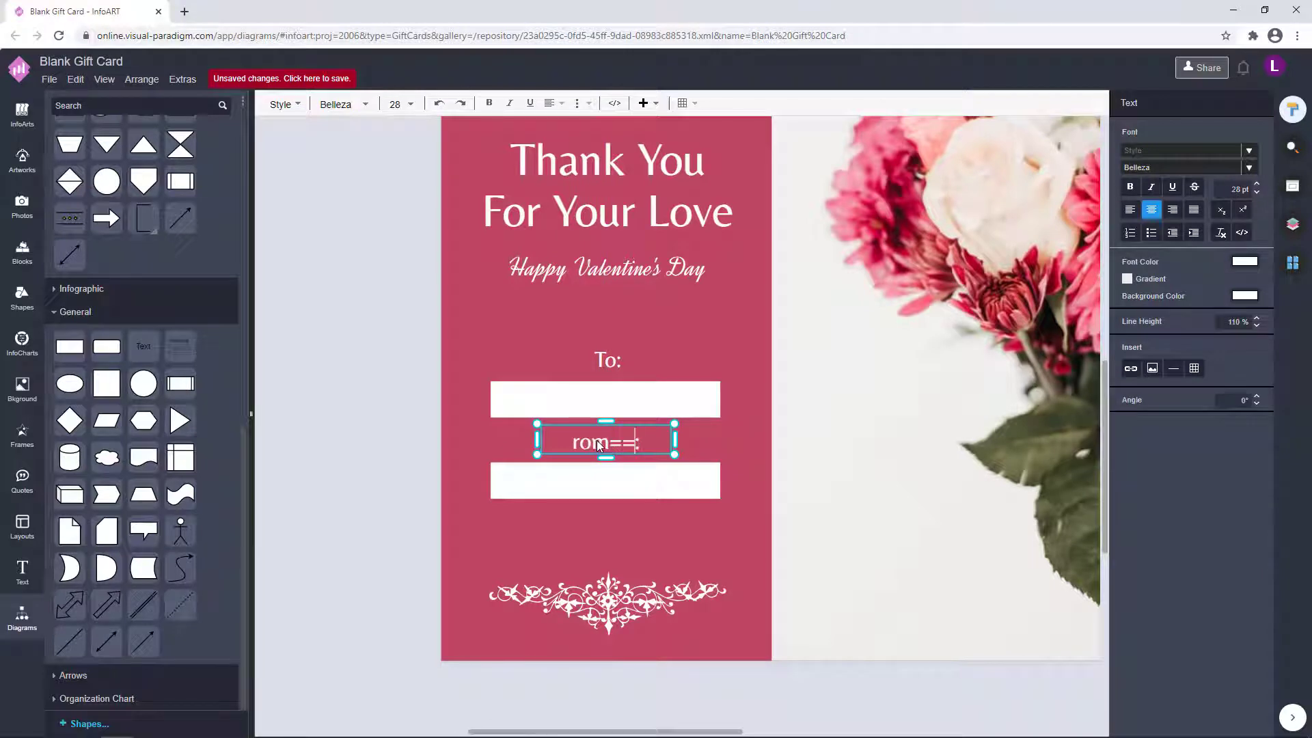
{"action": "key", "text": "BackSpace"}
{"action": "key", "text": "BackSpace"}
{"action": "key", "text": "BackSpace"}
{"action": "key", "text": "BackSpace"}
{"action": "key", "text": "BackSpace"}
{"action": "type", "text": "From"}
{"action": "left_click", "coordinate": [353, 428]}
Select the "To:" and "From:" labels with both white rectangles and align them on their horizontal centre.
{"action": "left_click", "coordinate": [619, 361]}
{"action": "left_click", "coordinate": [616, 440], "text": "shift"}
{"action": "left_click", "coordinate": [1247, 103]}
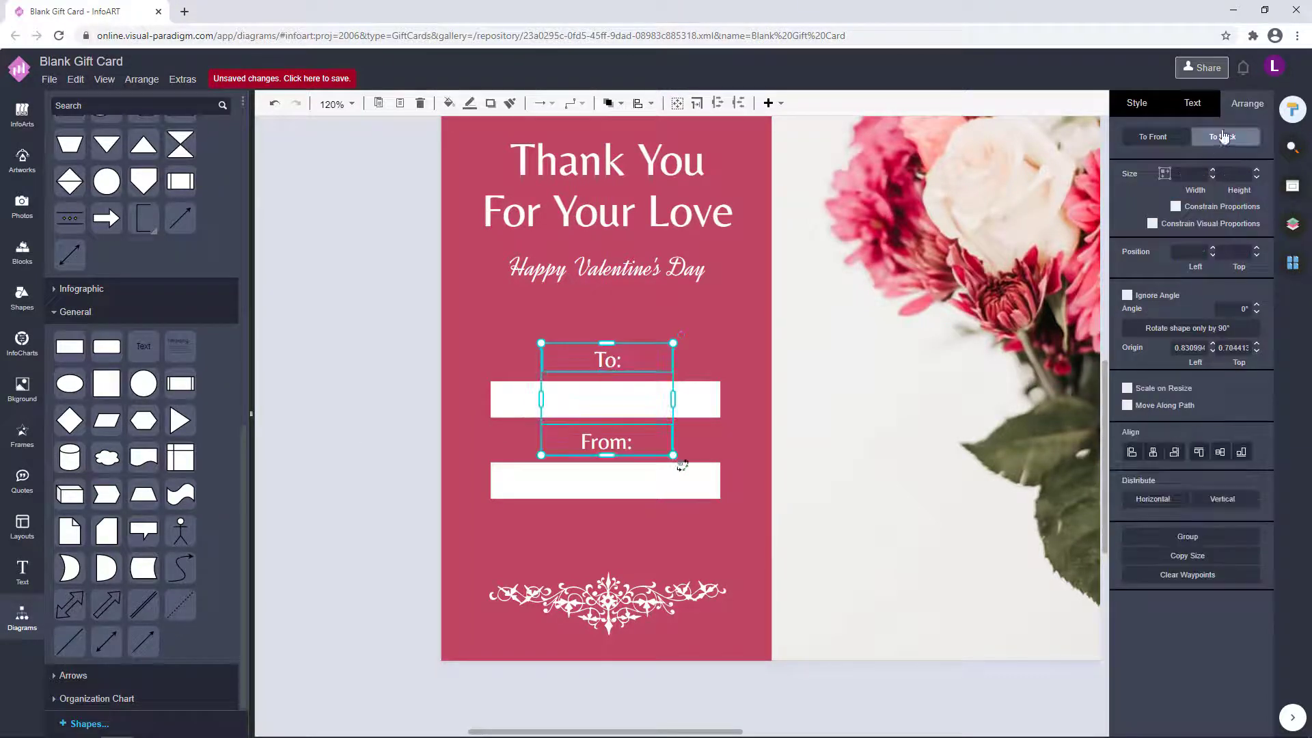
{"action": "left_click", "coordinate": [693, 404], "text": "shift"}
{"action": "left_click", "coordinate": [686, 477], "text": "shift"}
{"action": "left_click", "coordinate": [1153, 453]}
{"action": "left_click", "coordinate": [457, 474]}
{"action": "scroll", "coordinate": [457, 478], "scroll_direction": "down", "scroll_amount": 3}
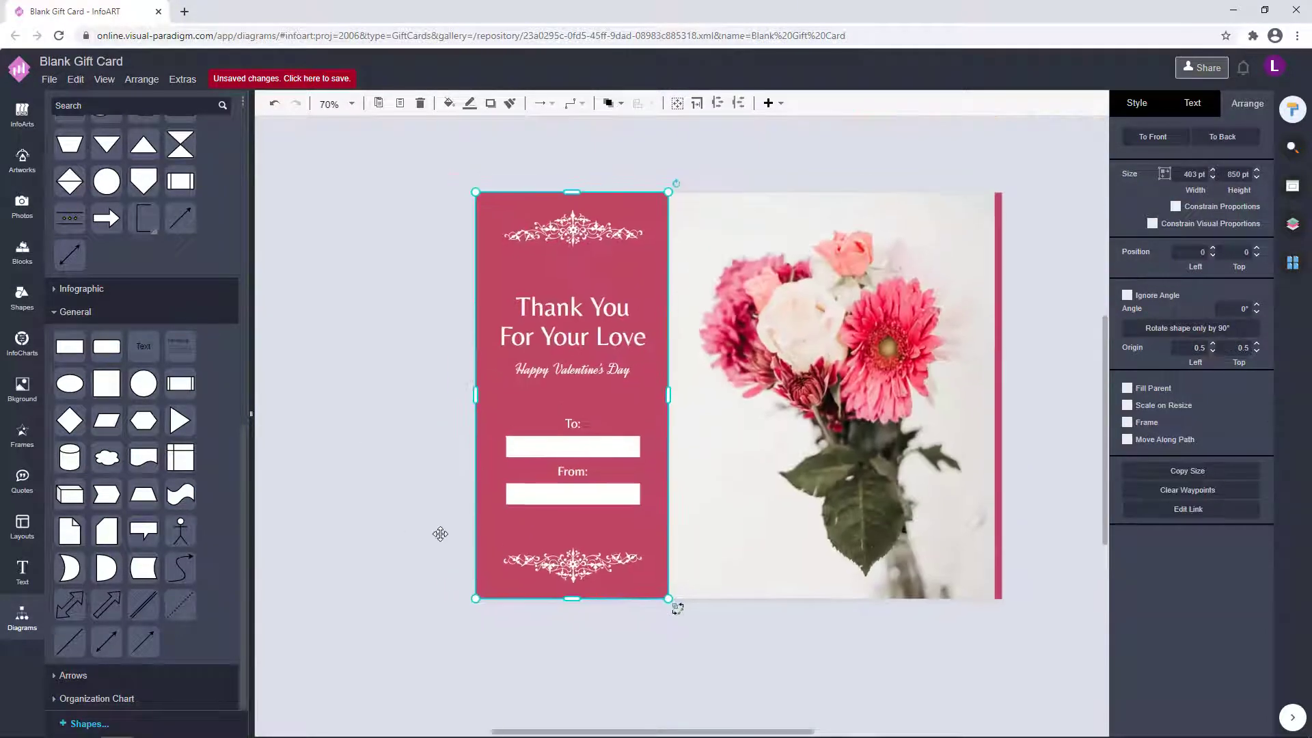
Select the labels and rectangles with the greeting texts and both ornaments and align them all on their horizontal centre.
{"action": "left_click_drag", "start_coordinate": [459, 405], "coordinate": [657, 523]}
{"action": "left_click_drag", "start_coordinate": [612, 452], "coordinate": [609, 452]}
{"action": "key", "text": "ctrl+z"}
{"action": "left_click", "coordinate": [623, 371], "text": "shift"}
{"action": "left_click", "coordinate": [625, 341], "text": "shift"}
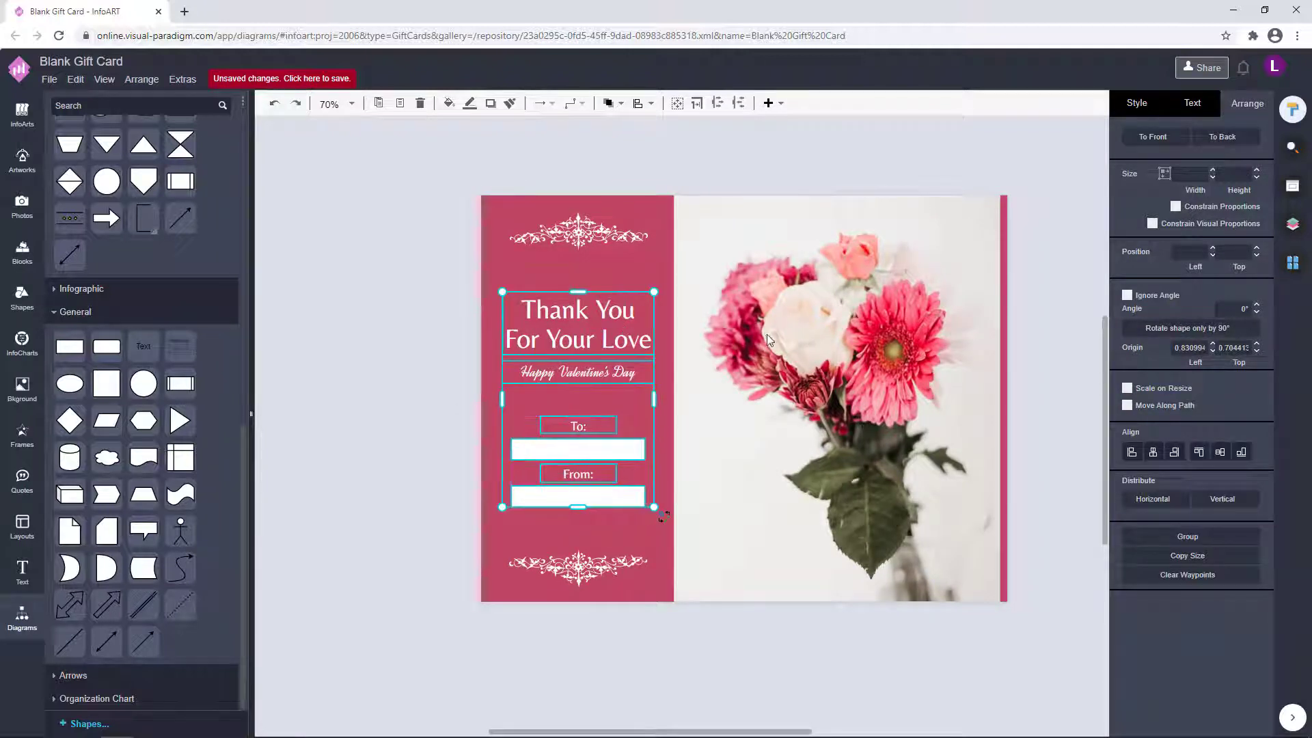
{"action": "left_click", "coordinate": [578, 231], "text": "shift"}
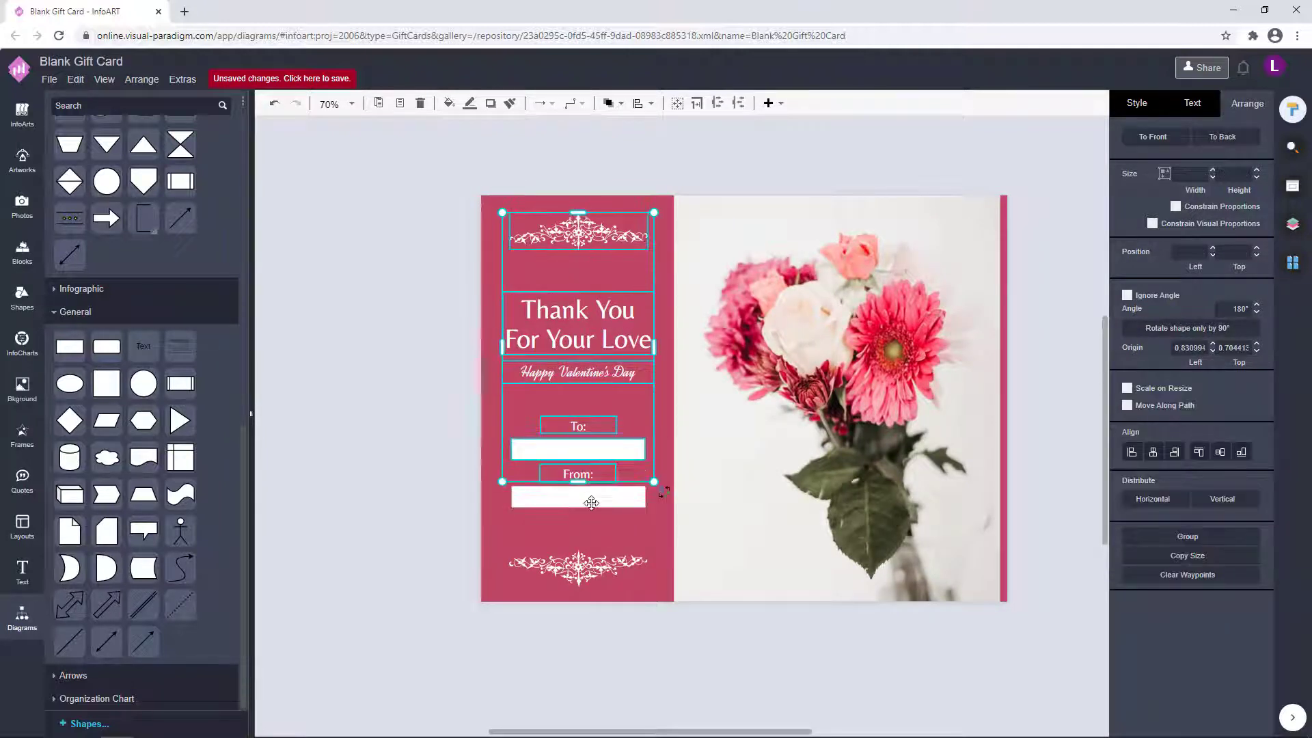
{"action": "left_click", "coordinate": [578, 567], "text": "shift"}
{"action": "left_click", "coordinate": [1153, 453]}
Nudge the "To:" label slightly down towards its white rectangle.
{"action": "left_click", "coordinate": [411, 550]}
{"action": "left_click_drag", "start_coordinate": [411, 550], "coordinate": [403, 516]}
{"action": "left_click", "coordinate": [572, 391]}
{"action": "key", "text": "Down"}
{"action": "key", "text": "Down"}
{"action": "left_click", "coordinate": [341, 421]}
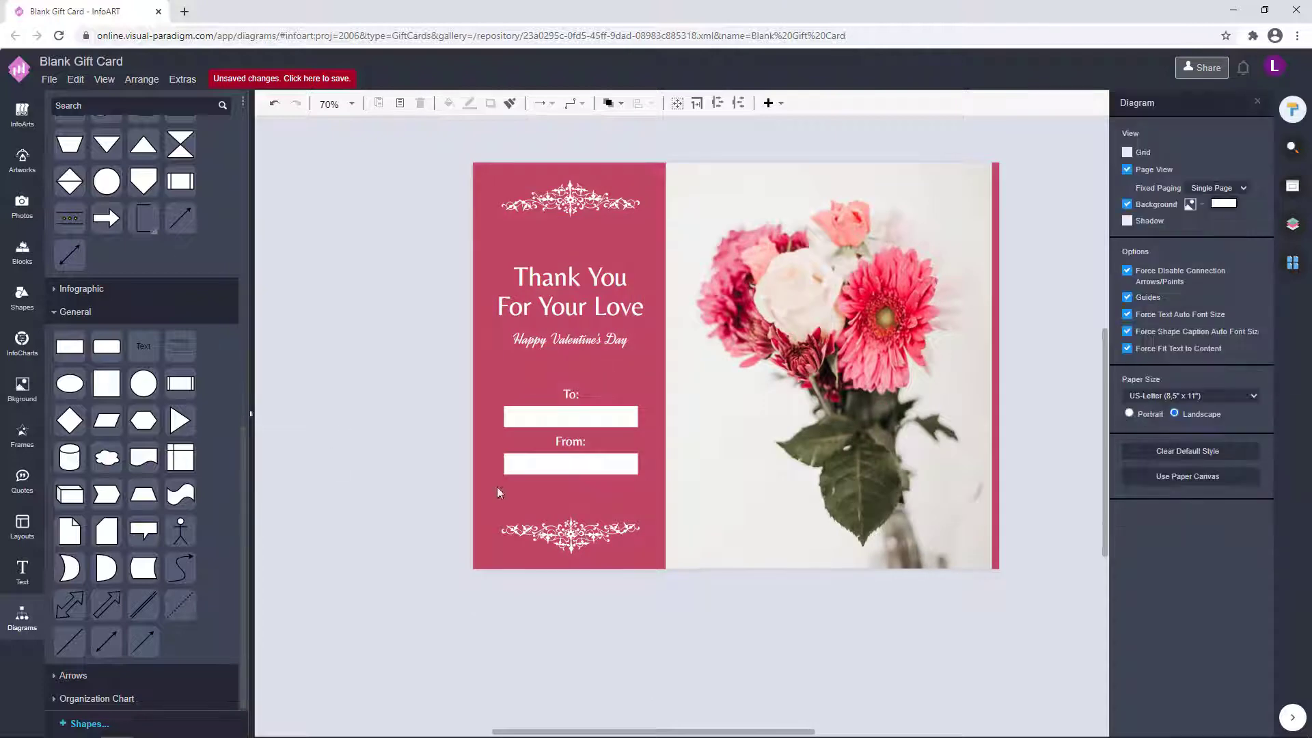
Move the two greeting texts slightly up together, closer to the upper ornament.
{"action": "left_click_drag", "start_coordinate": [569, 612], "coordinate": [558, 612]}
{"action": "left_click", "coordinate": [533, 272]}
{"action": "left_click", "coordinate": [543, 338], "text": "shift"}
{"action": "left_click_drag", "start_coordinate": [543, 337], "coordinate": [543, 331]}
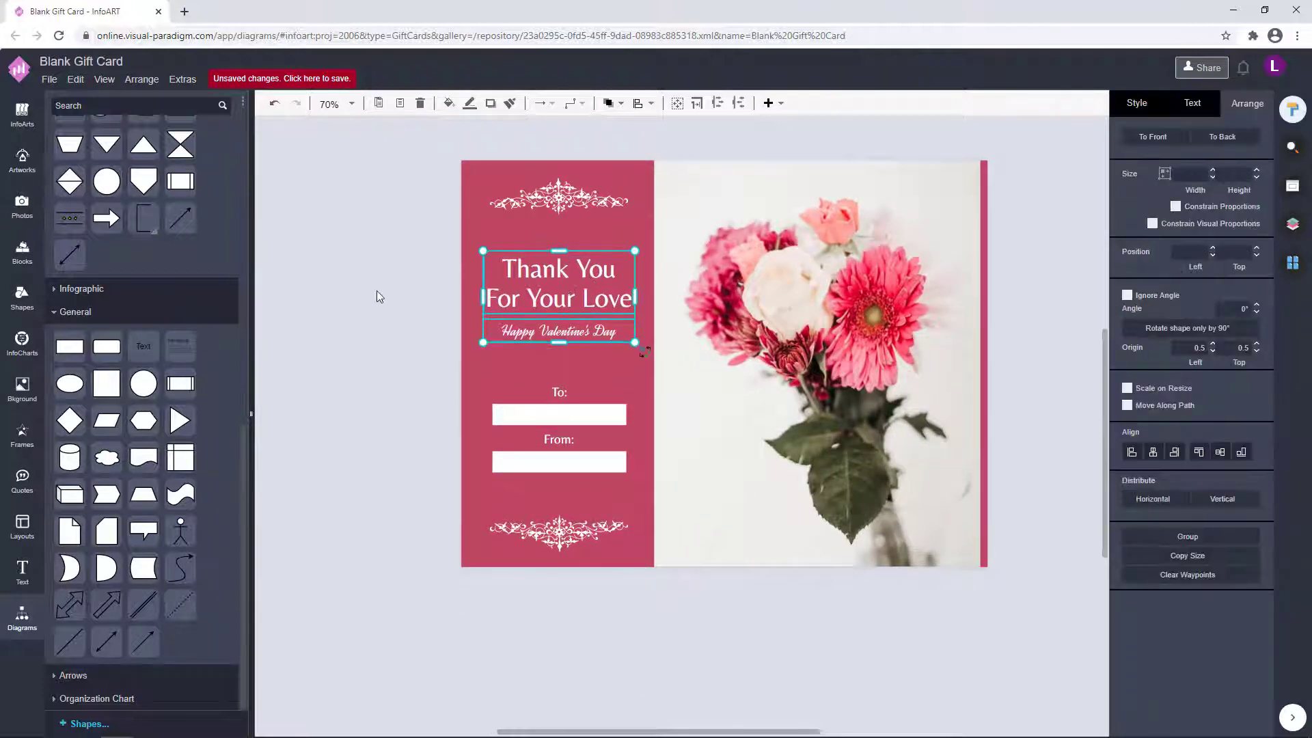
{"action": "left_click", "coordinate": [376, 296]}
{"action": "left_click", "coordinate": [565, 190]}
{"action": "left_click", "coordinate": [532, 240]}
{"action": "left_click", "coordinate": [516, 284]}
{"action": "left_click", "coordinate": [364, 396]}
On Page-2, flip the flower photo horizontally and shift the Layers window clear of the format options.
{"action": "left_click", "coordinate": [1292, 262]}
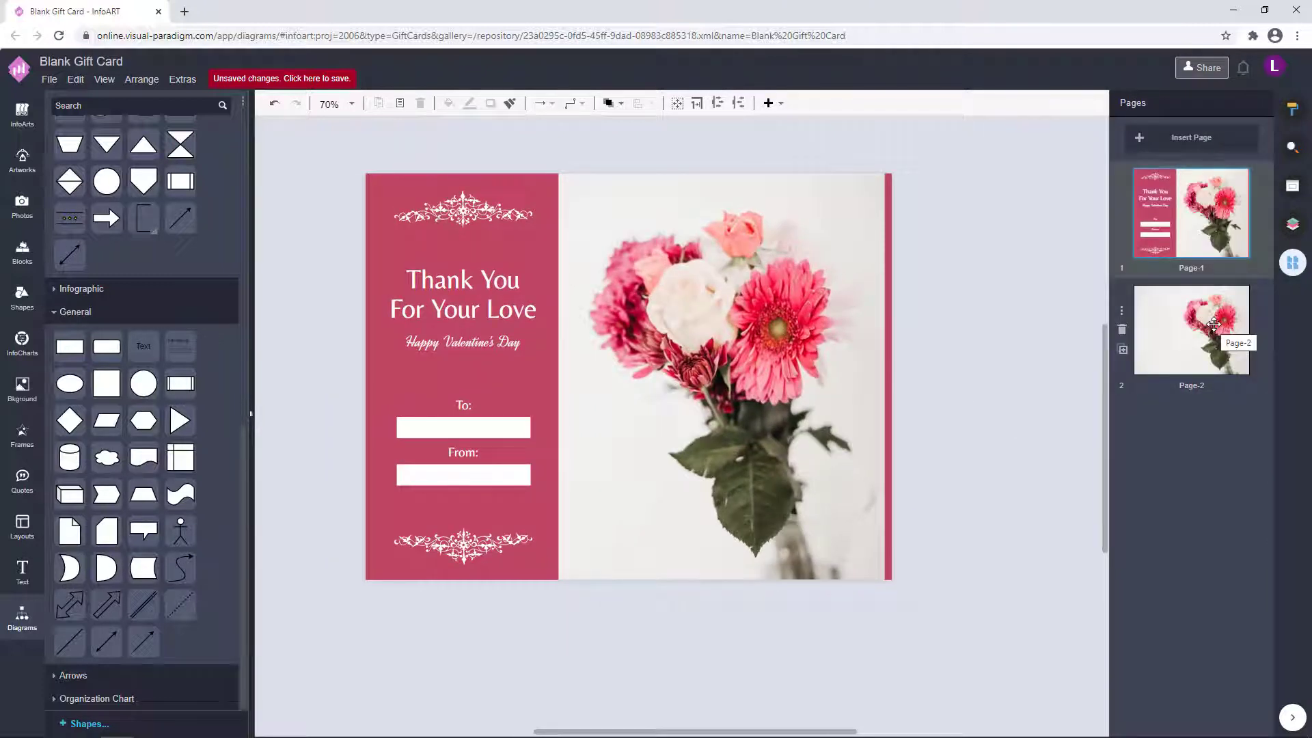
{"action": "left_click", "coordinate": [1213, 324]}
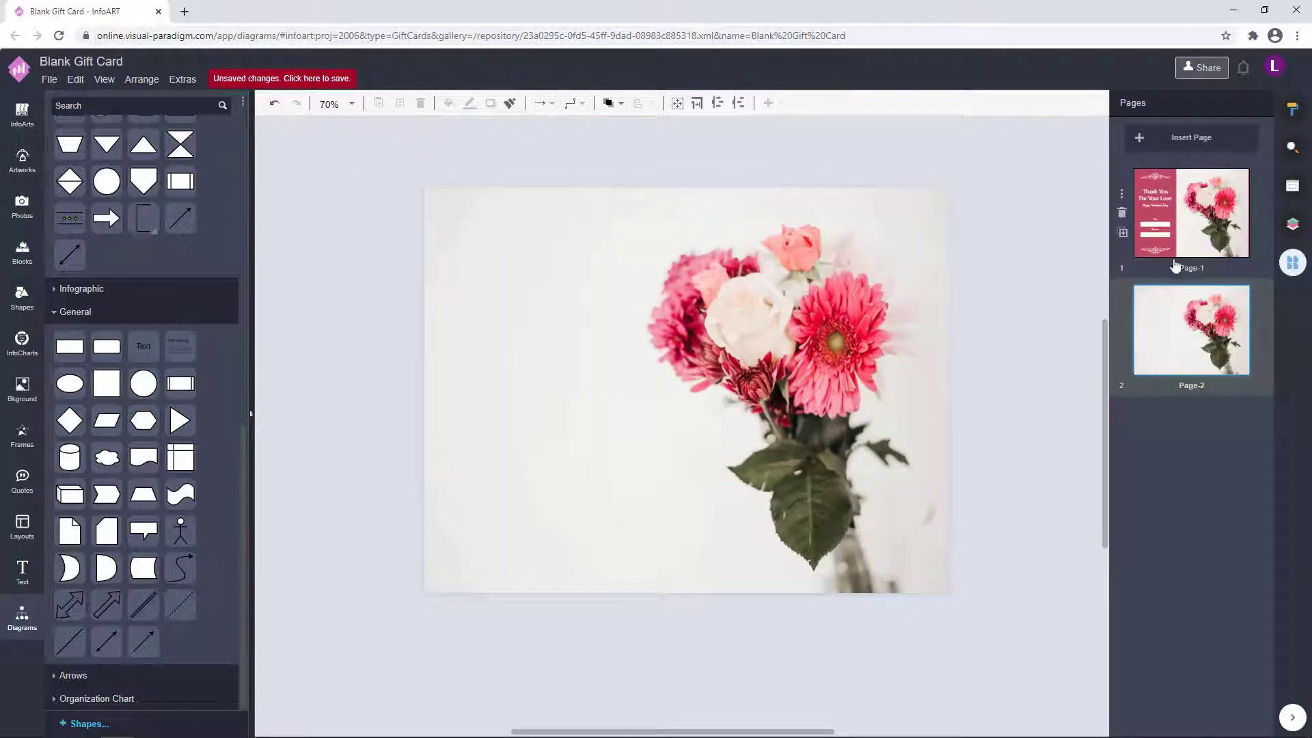
{"action": "left_click", "coordinate": [1291, 226]}
{"action": "left_click", "coordinate": [874, 258]}
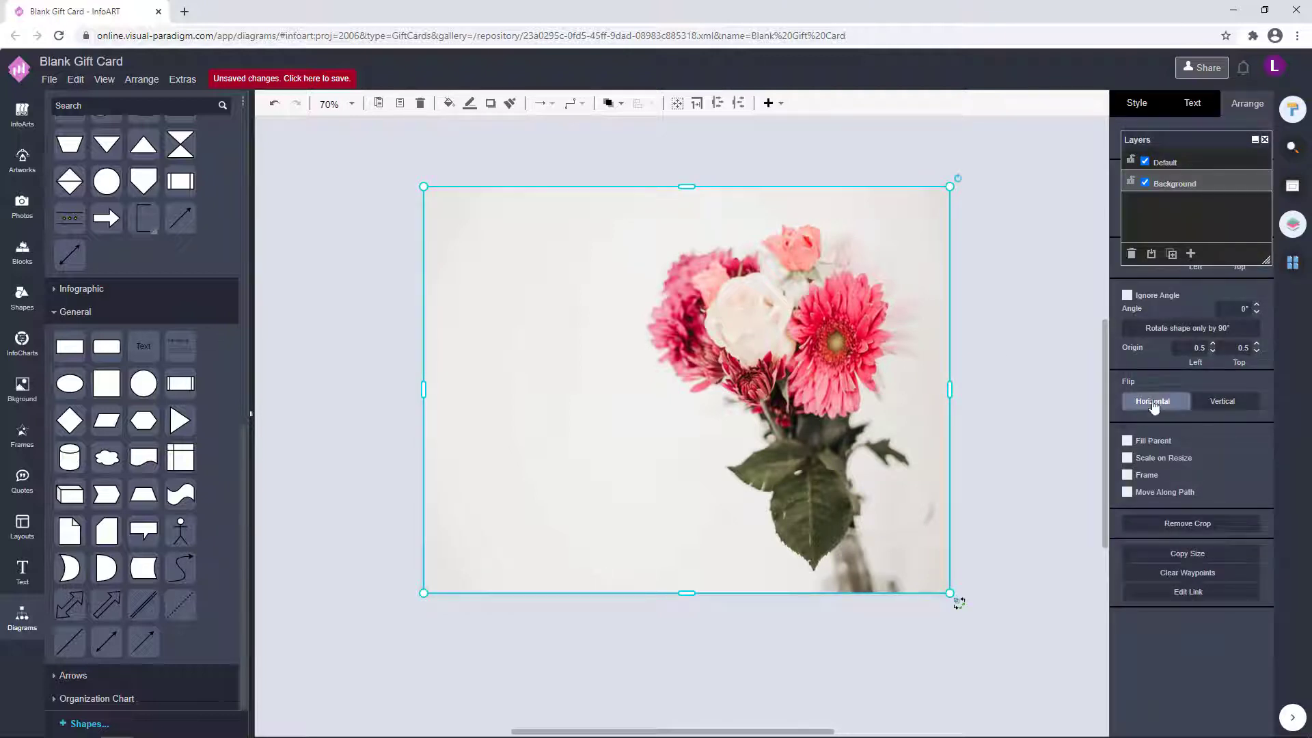
{"action": "left_click", "coordinate": [1153, 406]}
{"action": "left_click", "coordinate": [1131, 181]}
{"action": "left_click_drag", "start_coordinate": [1161, 139], "coordinate": [976, 154]}
Copy the red panel, the narrow strip and both greeting texts from Page-1 and paste them on Page-2.
{"action": "left_click", "coordinate": [1292, 263]}
{"action": "left_click", "coordinate": [1202, 222]}
{"action": "left_click", "coordinate": [545, 266]}
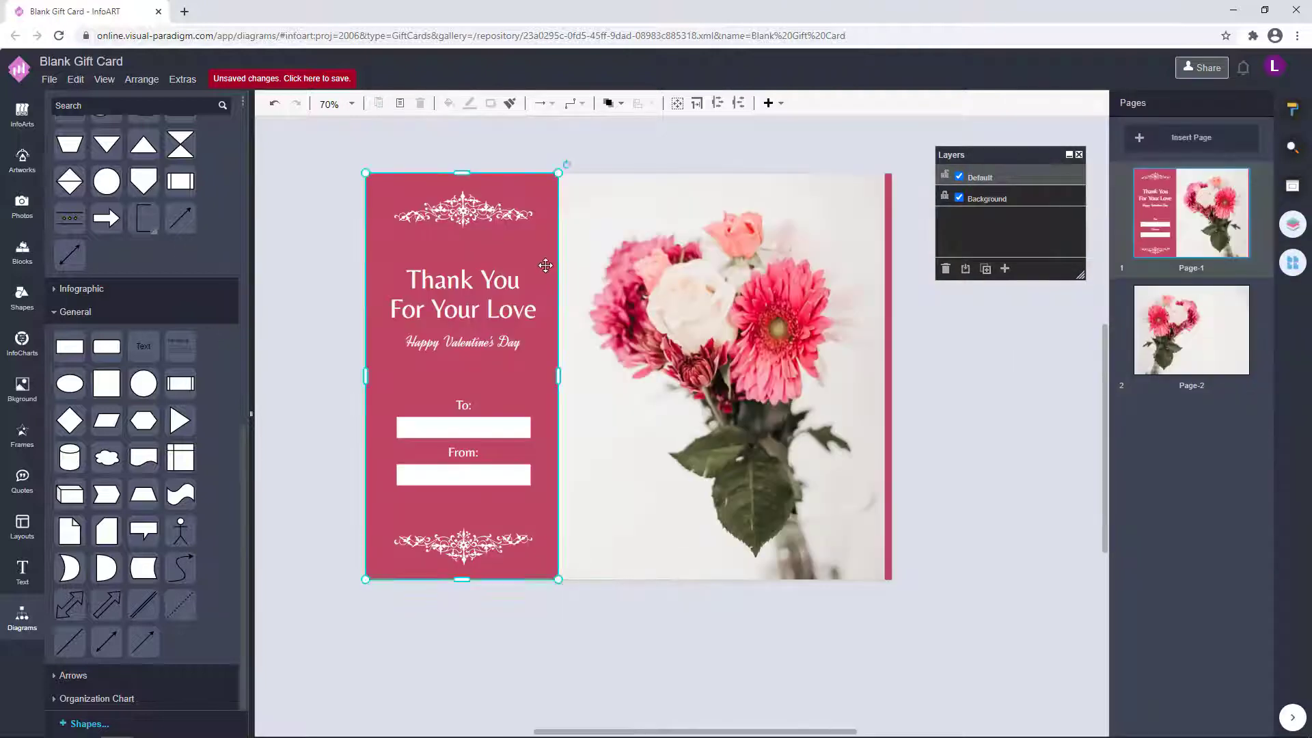
{"action": "left_click", "coordinate": [888, 350], "text": "shift"}
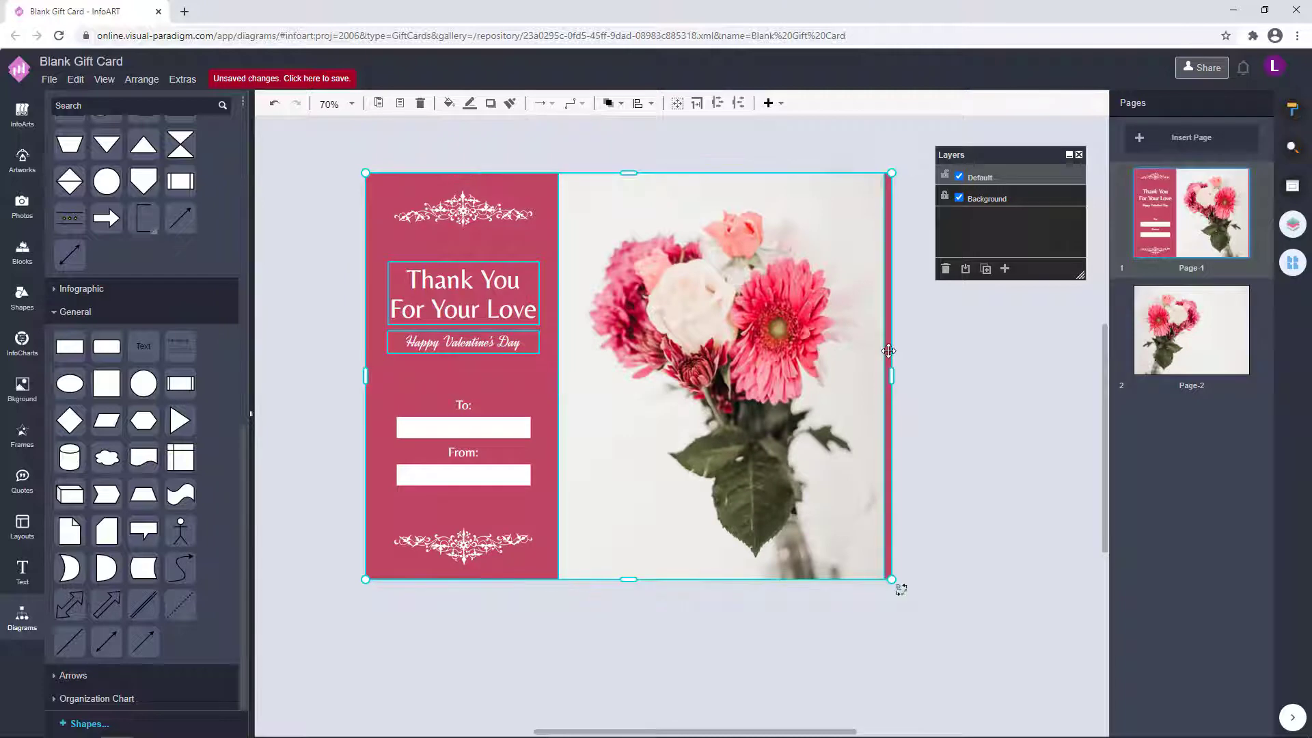
{"action": "key", "text": "ctrl+c"}
{"action": "left_click", "coordinate": [1168, 339]}
{"action": "key", "text": "ctrl+v"}
{"action": "left_click_drag", "start_coordinate": [762, 391], "coordinate": [333, 250]}
{"action": "left_click", "coordinate": [817, 467]}
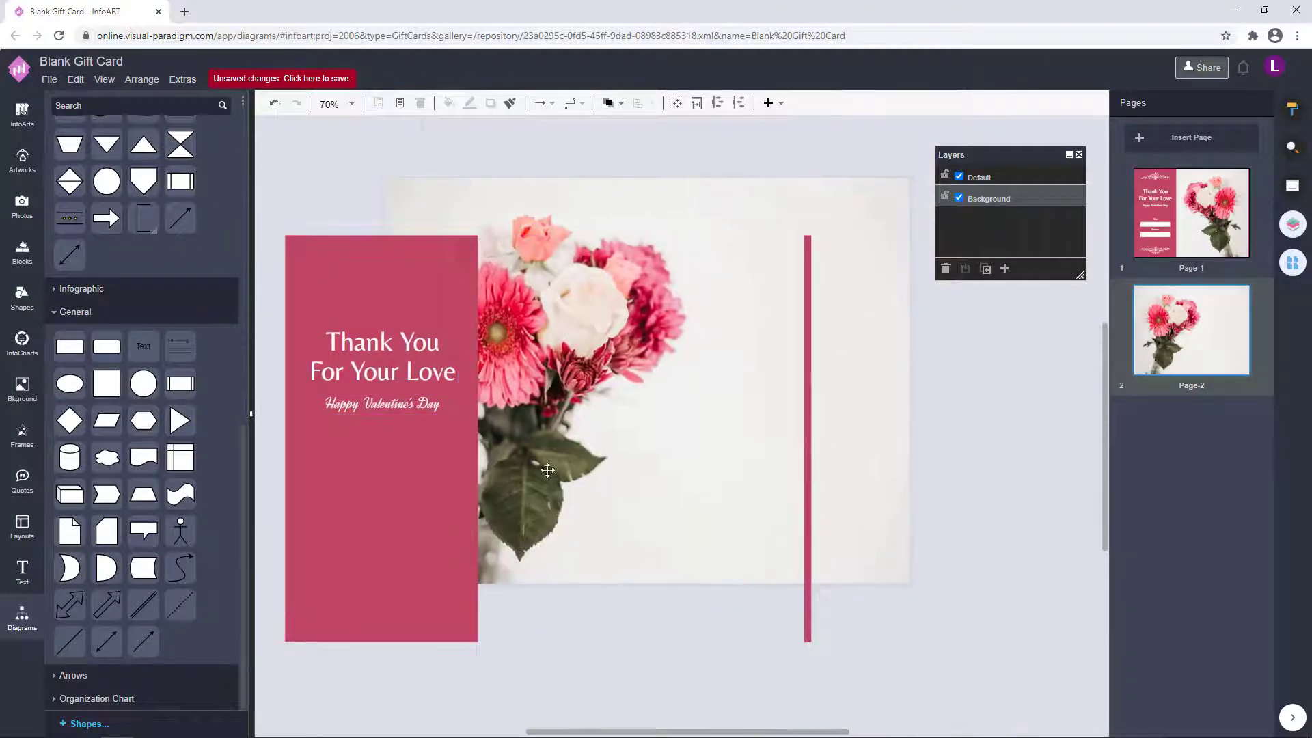
Place the red panel with its texts along the photo's right edge and the narrow strip along its left edge.
{"action": "left_click", "coordinate": [424, 465]}
{"action": "left_click", "coordinate": [414, 404], "text": "shift"}
{"action": "left_click", "coordinate": [412, 350], "text": "shift"}
{"action": "left_click_drag", "start_coordinate": [412, 350], "coordinate": [1006, 341]}
{"action": "left_click_drag", "start_coordinate": [811, 413], "coordinate": [394, 357]}
{"action": "left_click_drag", "start_coordinate": [768, 565], "coordinate": [672, 557]}
{"action": "left_click_drag", "start_coordinate": [1027, 686], "coordinate": [712, 191]}
{"action": "left_click_drag", "start_coordinate": [884, 499], "coordinate": [726, 454]}
{"action": "left_click", "coordinate": [918, 460]}
{"action": "left_click_drag", "start_coordinate": [919, 460], "coordinate": [953, 487]}
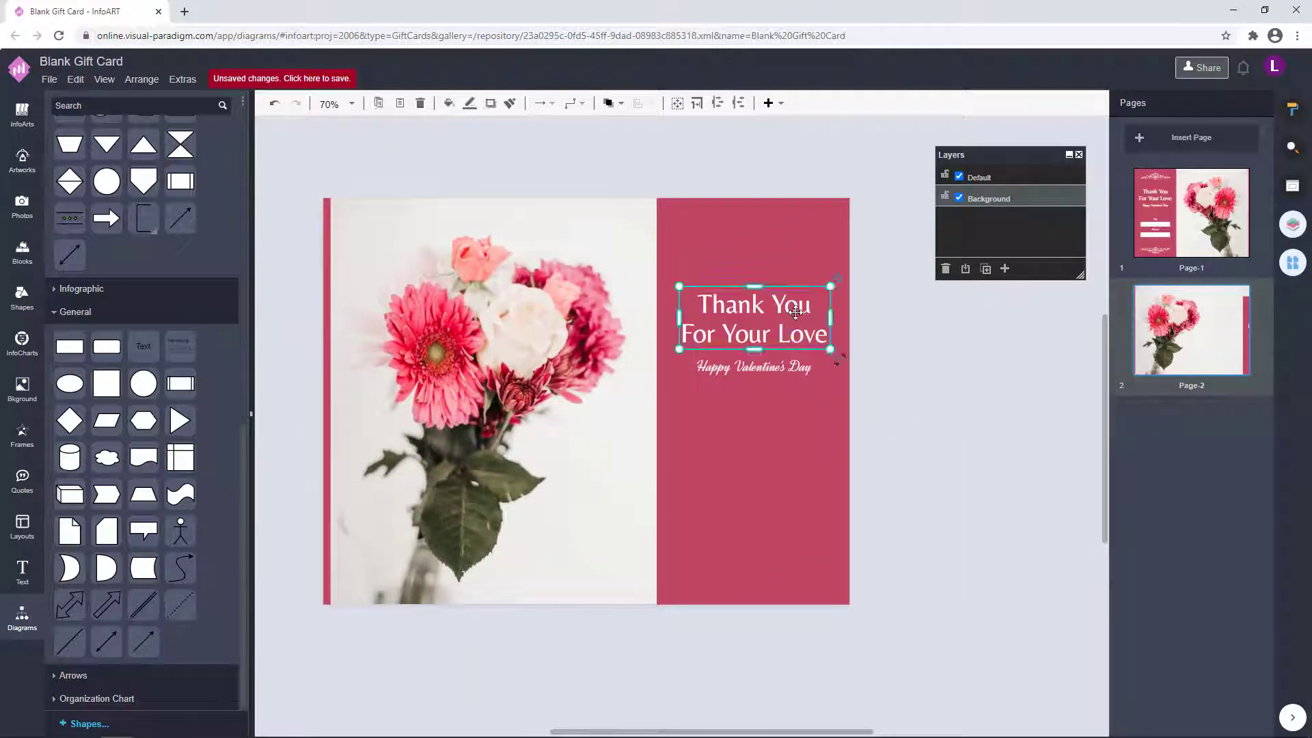
Replace the heading on Page-2's red panel with "Terms & Conditions".
{"action": "type", "text": "Terms & Conditions"}
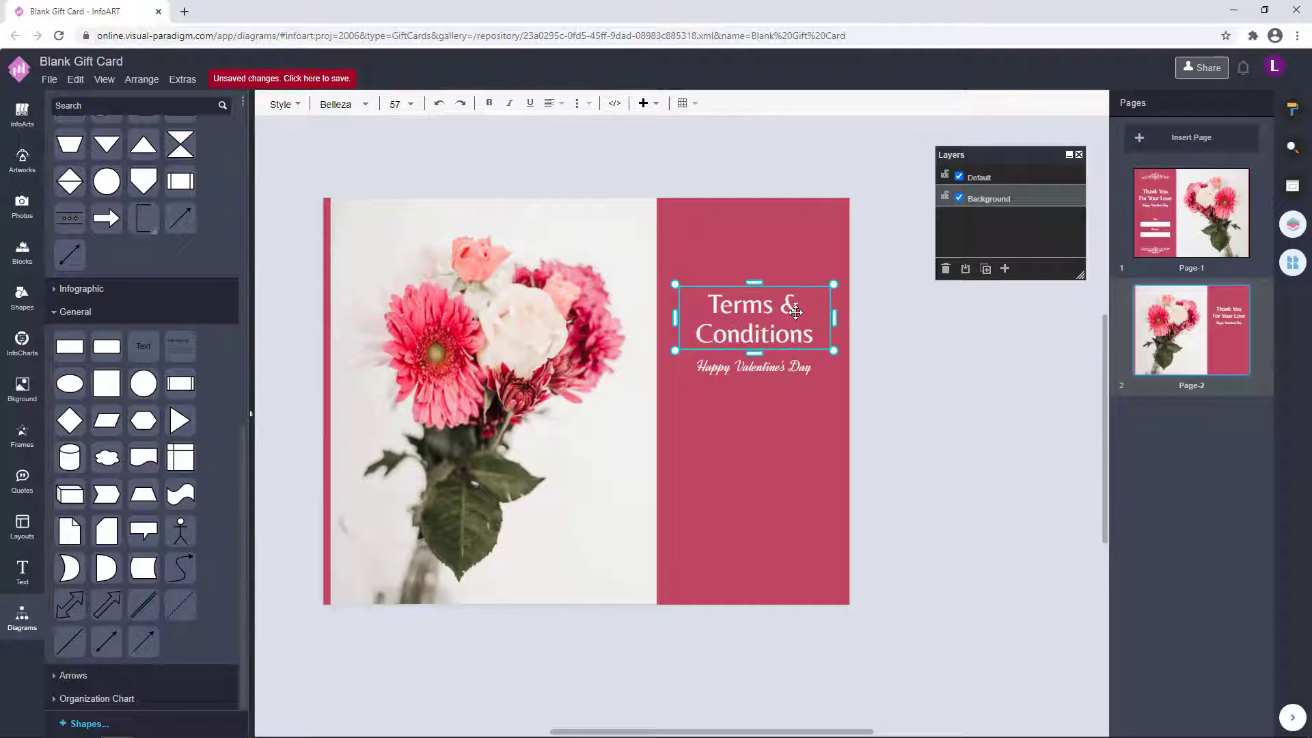
{"action": "left_click", "coordinate": [780, 333]}
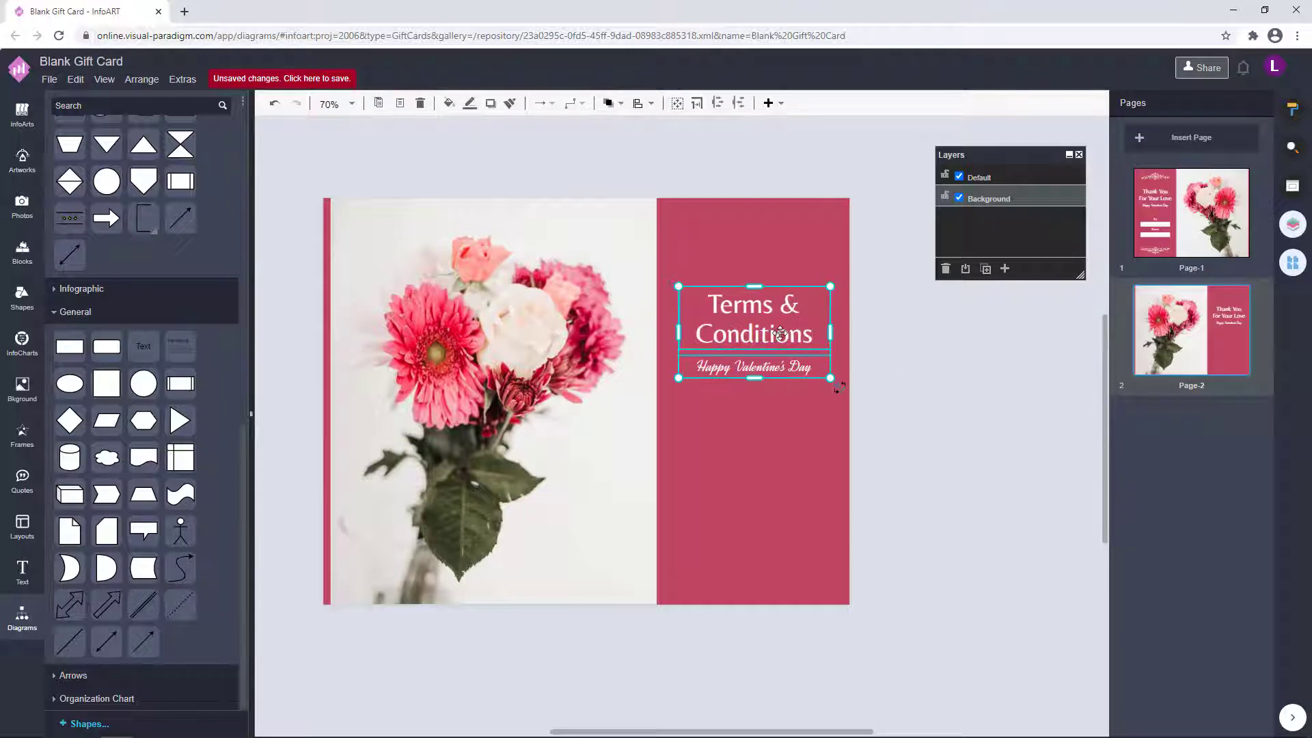
{"action": "left_click", "coordinate": [1019, 367]}
Move the heading and the "Happy Valentine's Day" text up together towards the panel's upper edge.
{"action": "left_click_drag", "start_coordinate": [794, 375], "coordinate": [793, 316]}
{"action": "left_click_drag", "start_coordinate": [926, 360], "coordinate": [609, 166]}
{"action": "left_click_drag", "start_coordinate": [747, 274], "coordinate": [748, 279]}
{"action": "left_click", "coordinate": [984, 342]}
{"action": "left_click", "coordinate": [1204, 236]}
{"action": "left_click", "coordinate": [1197, 328]}
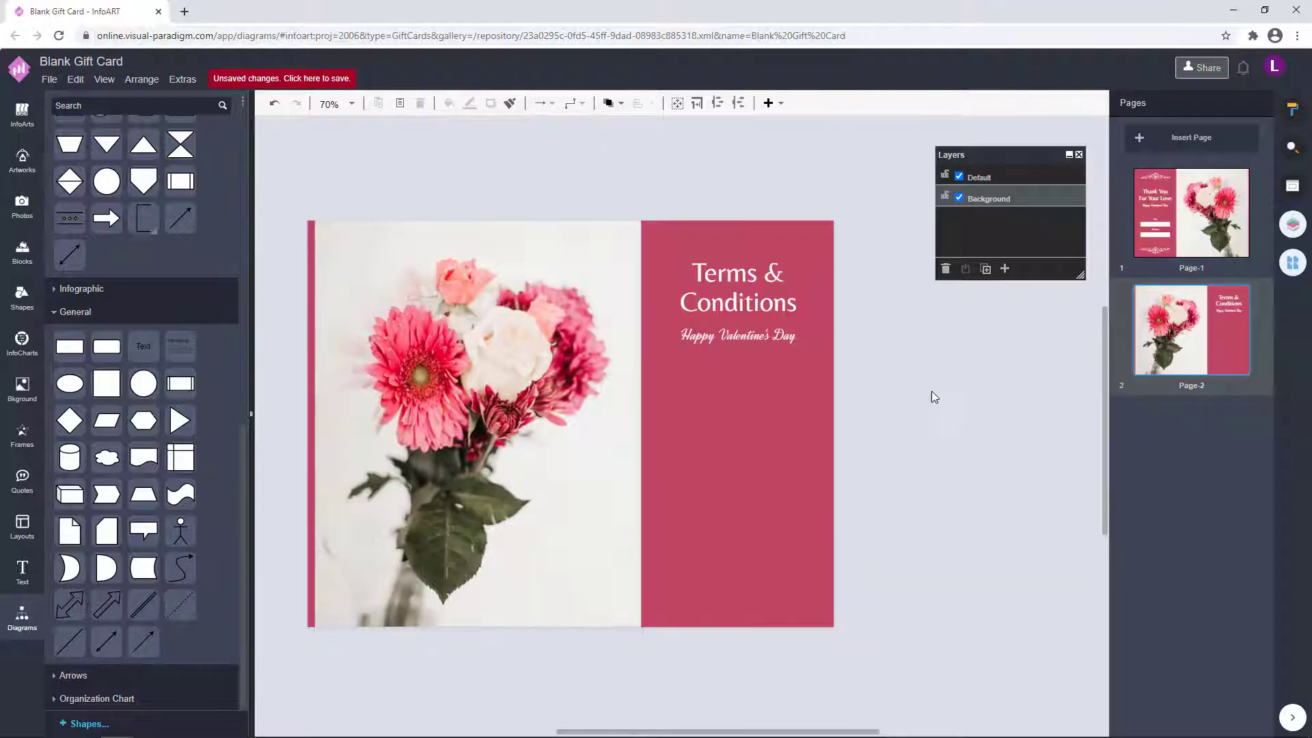
{"action": "left_click_drag", "start_coordinate": [926, 392], "coordinate": [596, 209]}
{"action": "left_click", "coordinate": [906, 420]}
Duplicate the "Terms & Conditions" heading and place the copy below the "Happy Valentine's Day" text.
{"action": "scroll", "coordinate": [906, 419], "scroll_direction": "down", "scroll_amount": 1}
{"action": "left_click", "coordinate": [752, 254]}
{"action": "key", "text": "ctrl+c"}
{"action": "key", "text": "ctrl+v"}
{"action": "left_click_drag", "start_coordinate": [817, 361], "coordinate": [731, 401]}
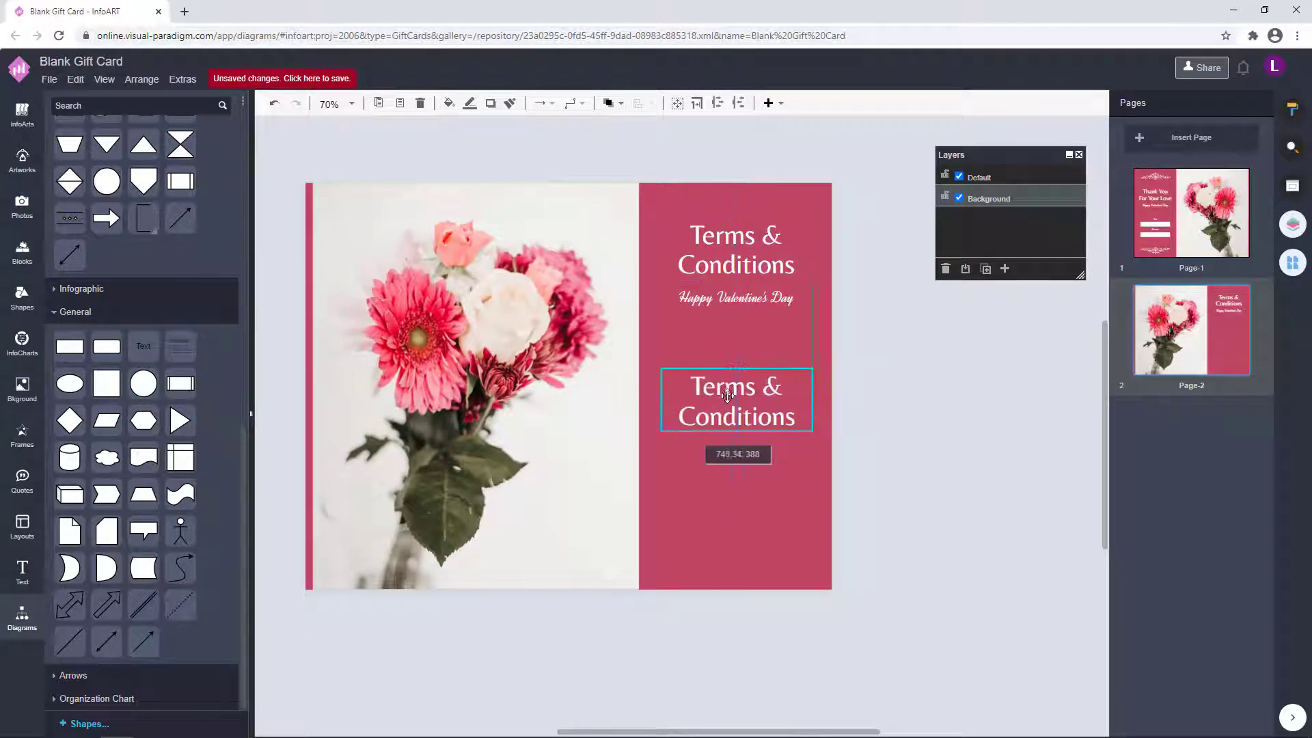
Replace the copied heading's text with "This gift certificate can be used once only. This certificate cannot be transferred to cash.".
{"action": "double_click", "coordinate": [731, 402]}
{"action": "type", "text": "This gift certificate"}
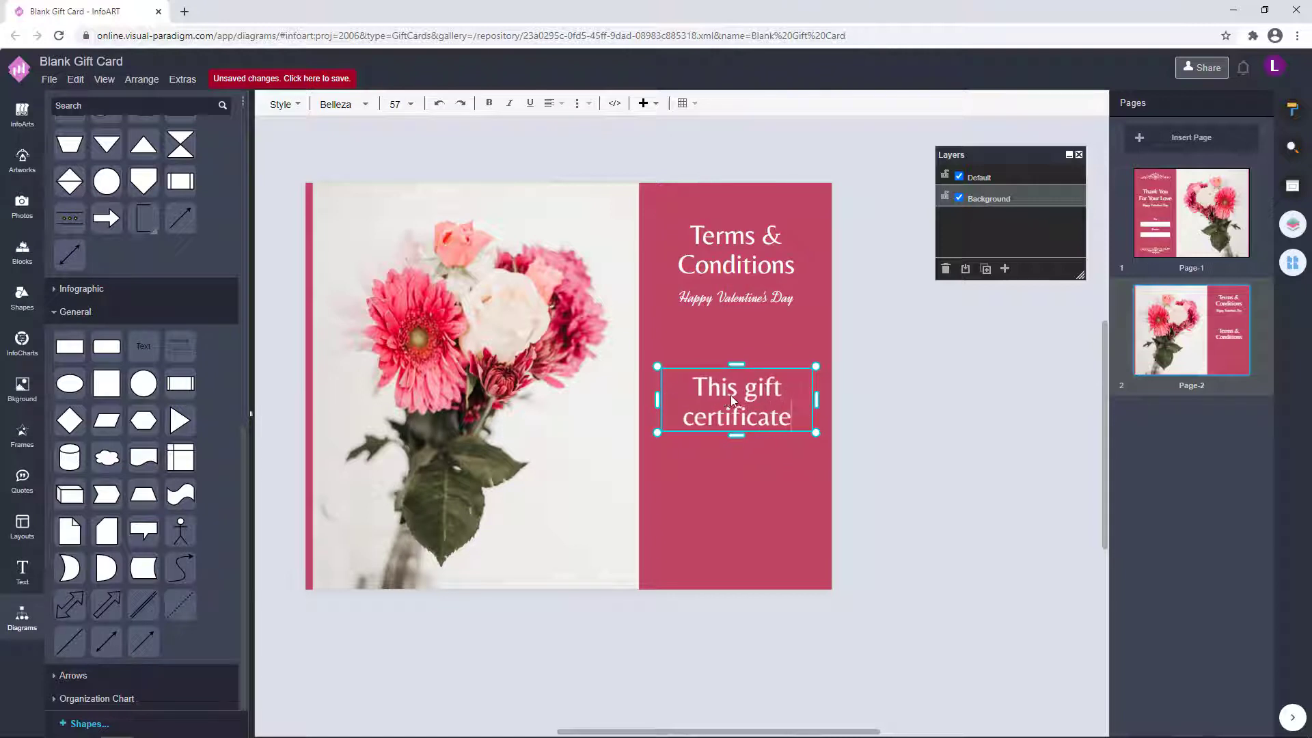
{"action": "type", "text": " can be used "}
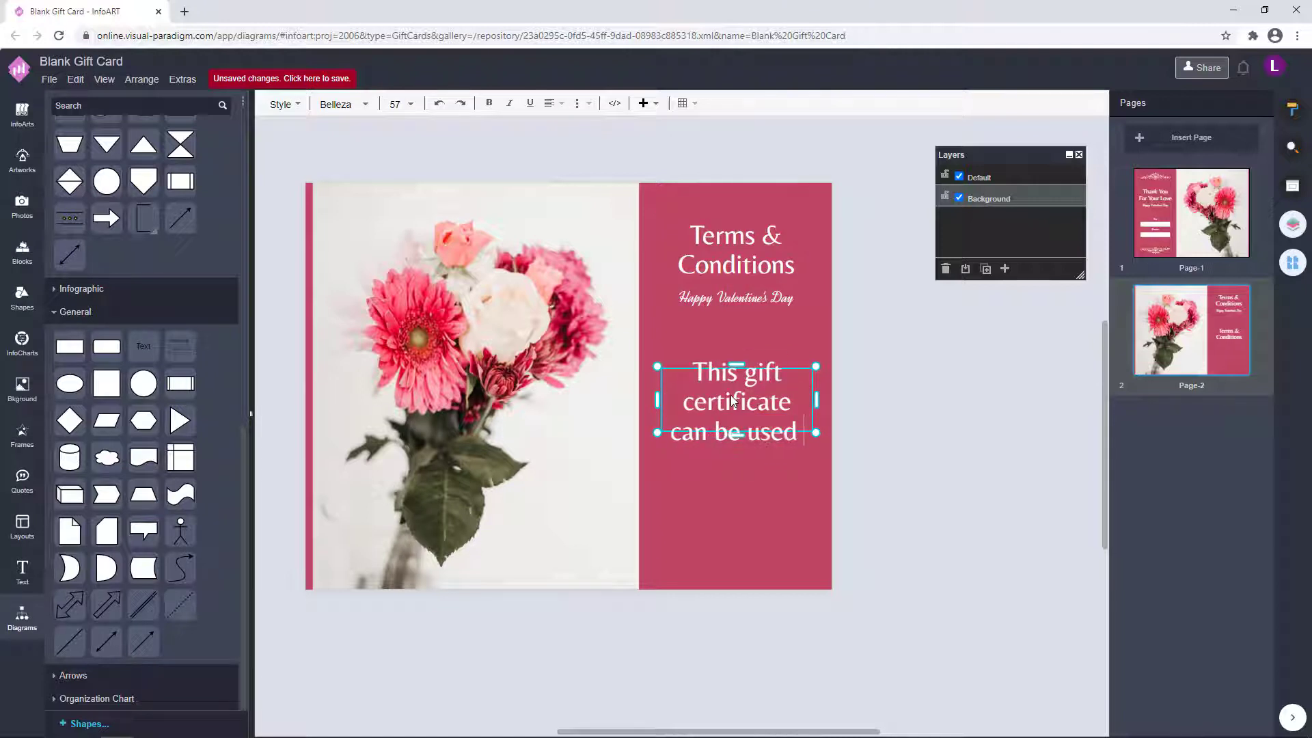
{"action": "type", "text": "once only. Th"}
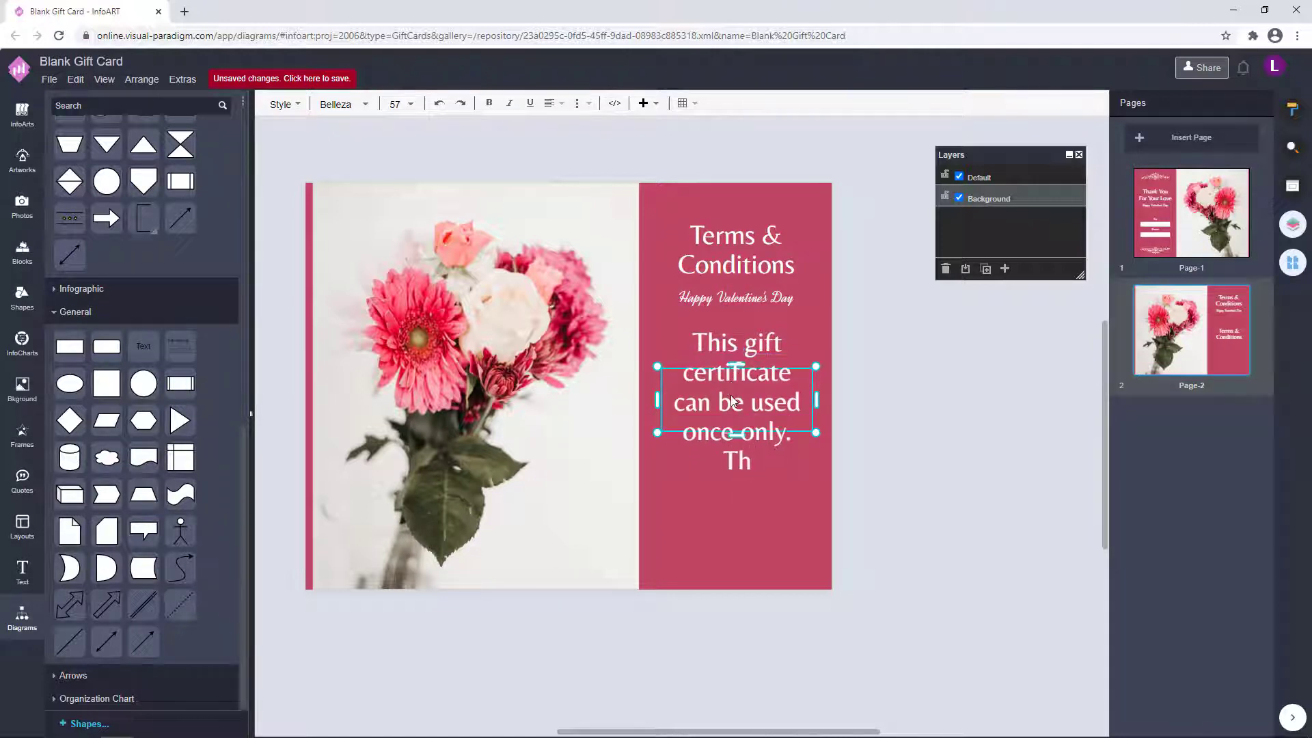
{"action": "type", "text": "is certificate cannoy"}
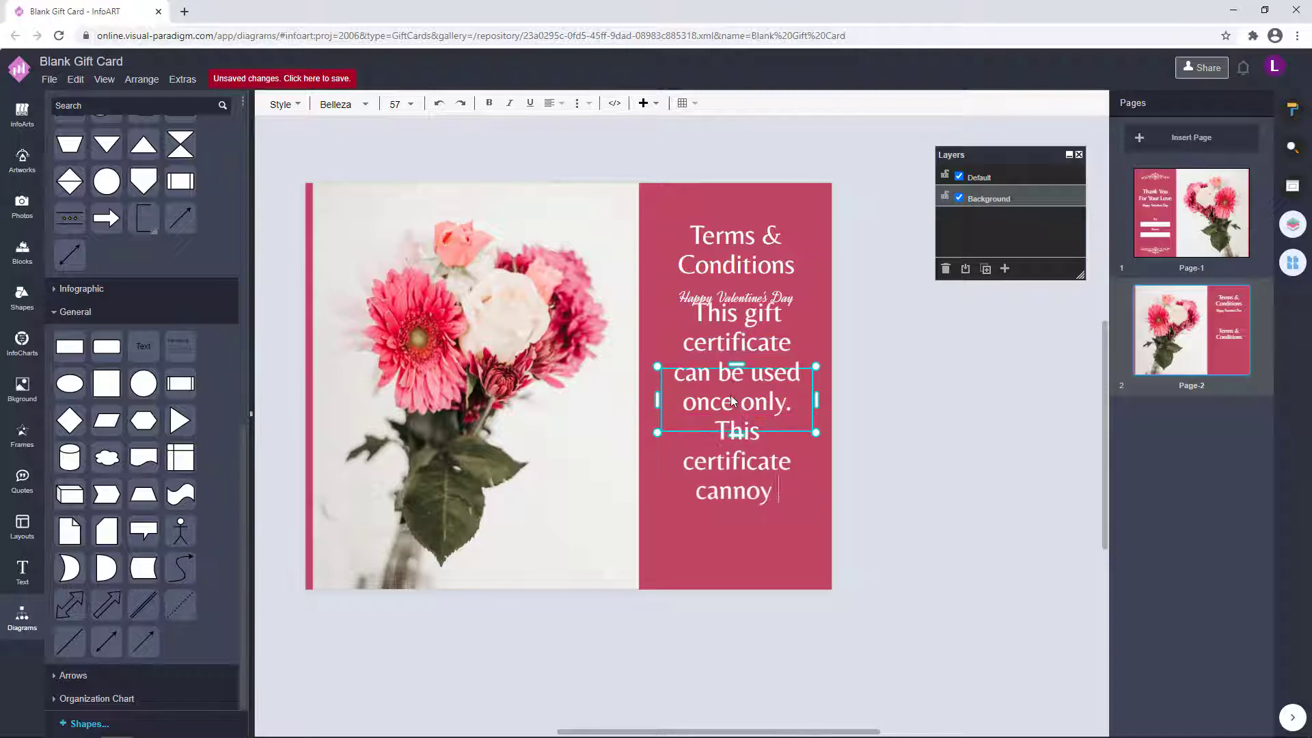
{"action": "key", "text": "BackSpace"}
{"action": "key", "text": "BackSpace"}
{"action": "type", "text": "t be transferred to cash. Th"}
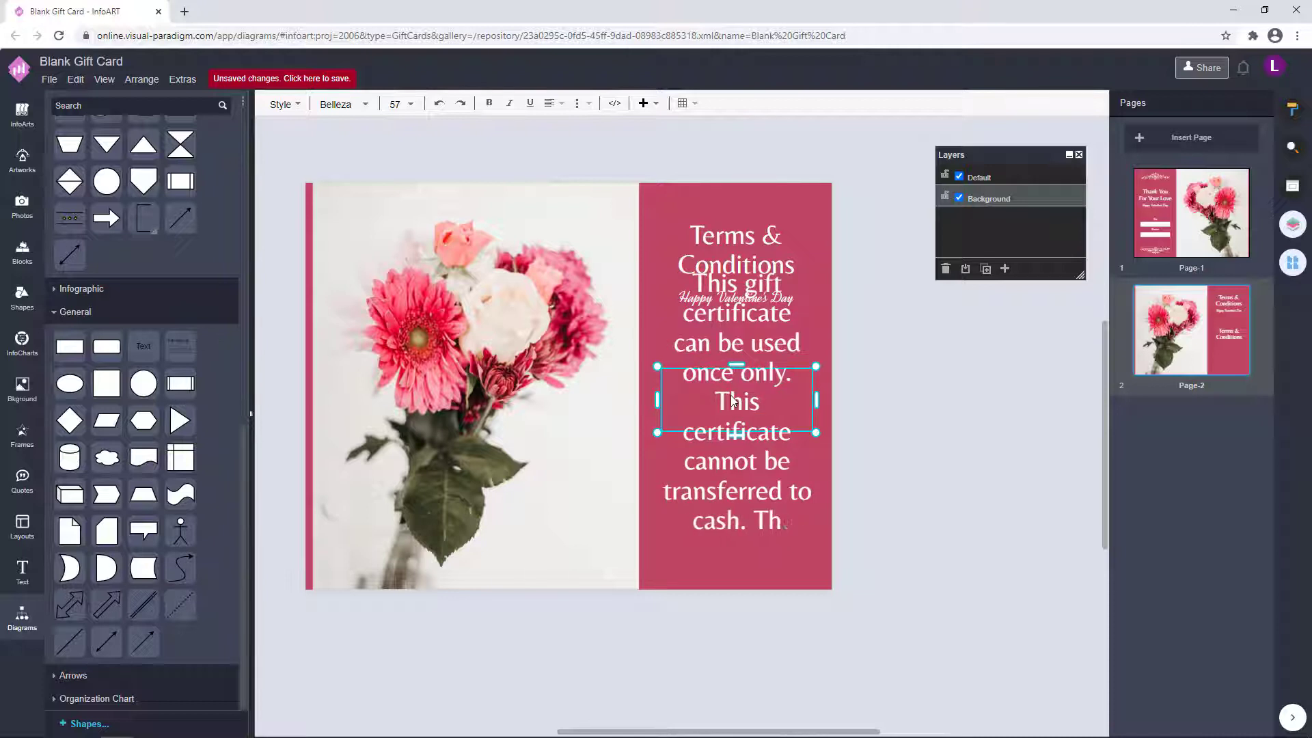
Complete the terms text on the red panel with "This certificate is valid until 14 FEB 2021.".
{"action": "type", "text": "is certificare"}
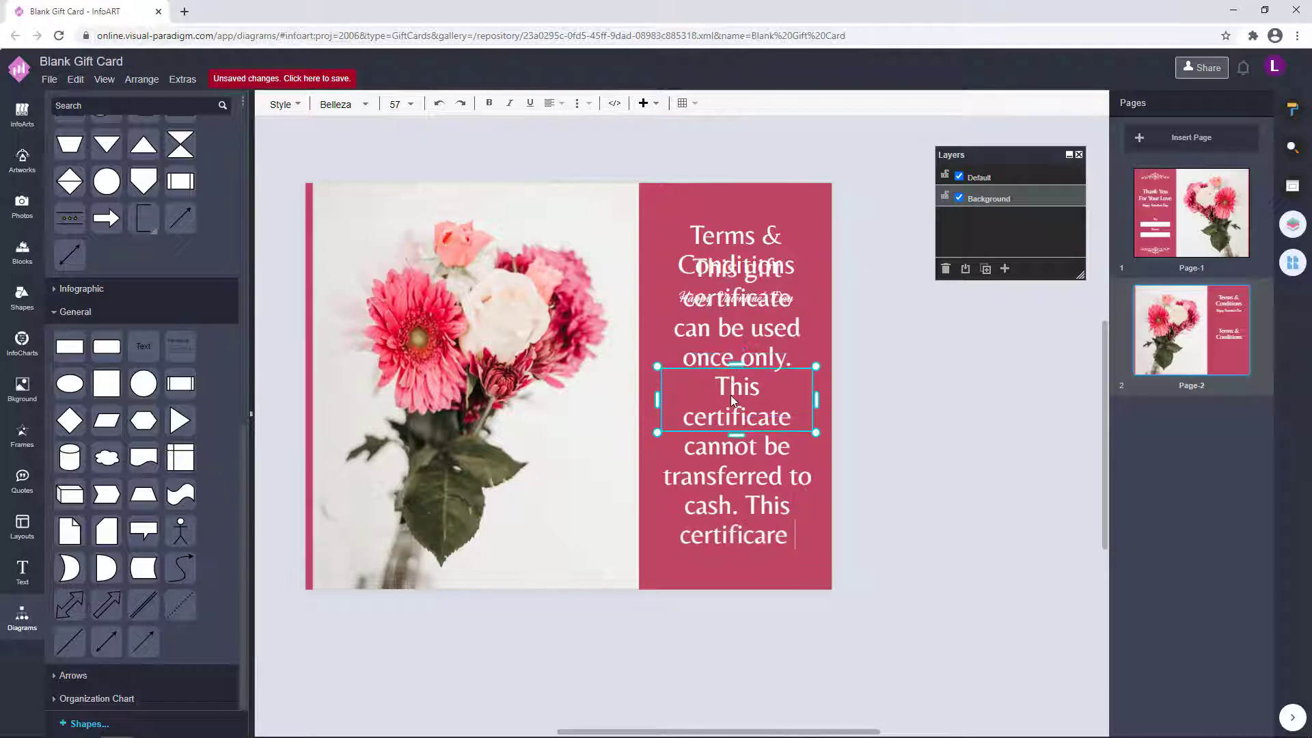
{"action": "key", "text": "BackSpace"}
{"action": "key", "text": "BackSpace"}
{"action": "type", "text": "te is valid until 14"}
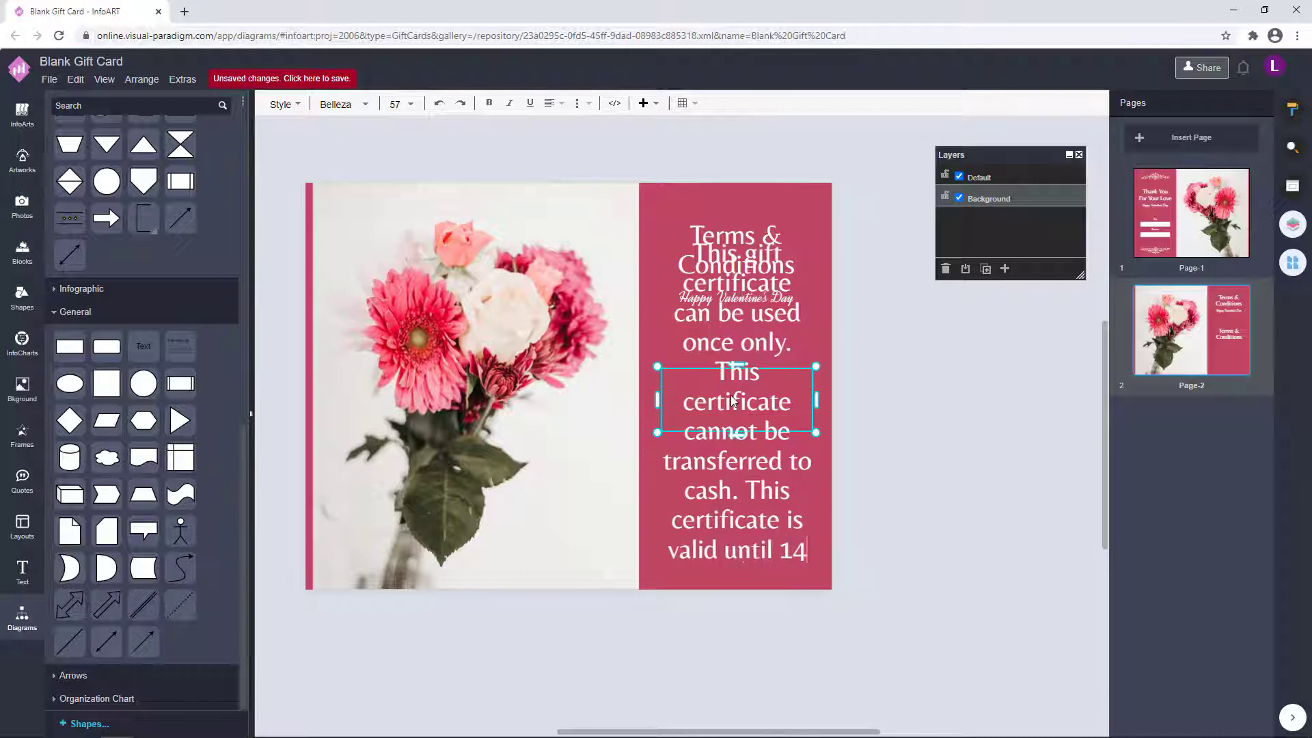
{"action": "type", "text": " FEV 2021."}
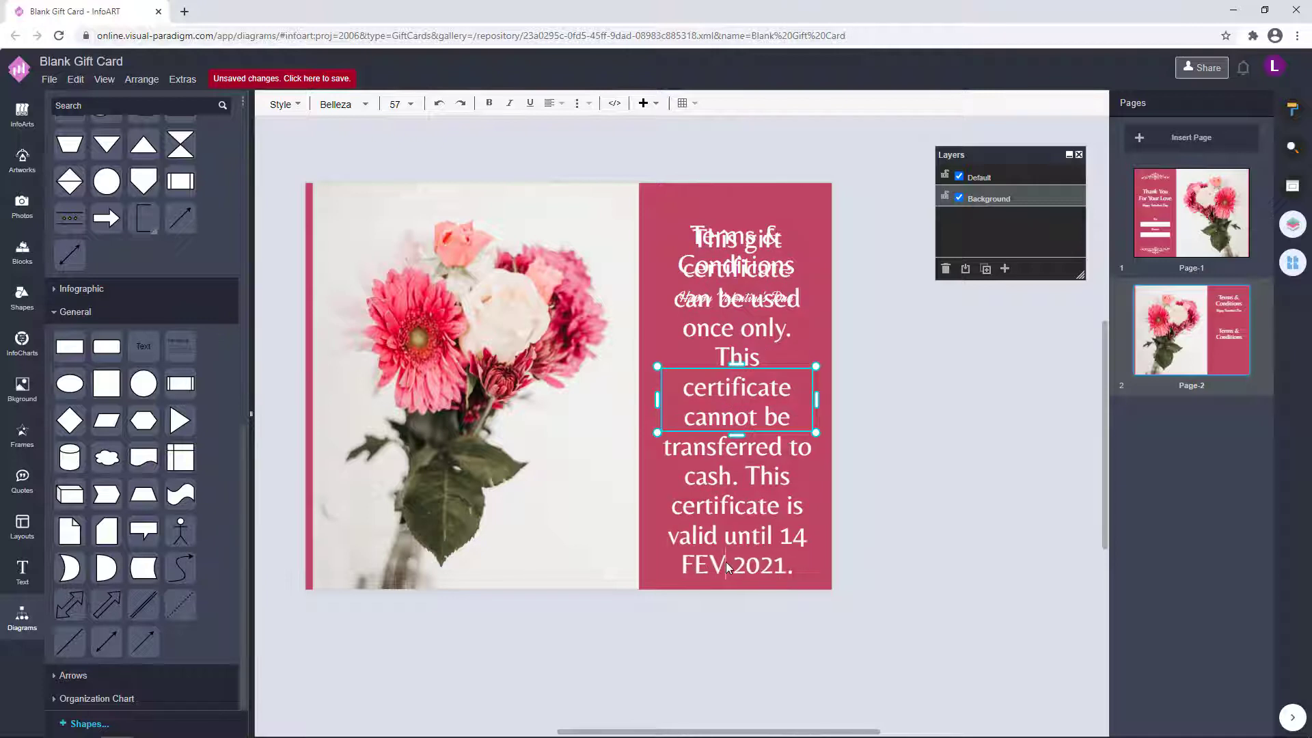
{"action": "key", "text": "BackSpace"}
{"action": "type", "text": "B"}
{"action": "left_click", "coordinate": [917, 548]}
Shrink the terms text box, place it below the "Happy Valentine's Day" text and set its line height to 140 %.
{"action": "left_click_drag", "start_coordinate": [737, 220], "coordinate": [737, 471]}
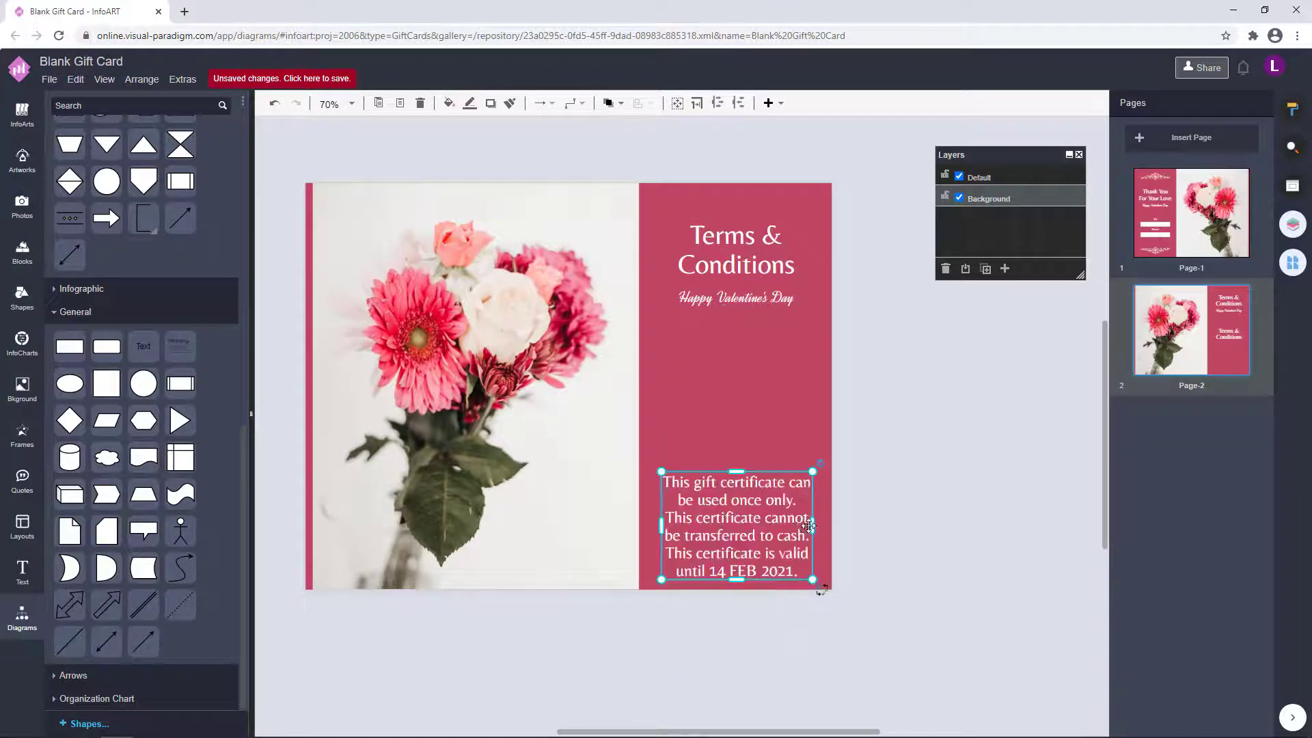
{"action": "left_click_drag", "start_coordinate": [810, 524], "coordinate": [827, 407]}
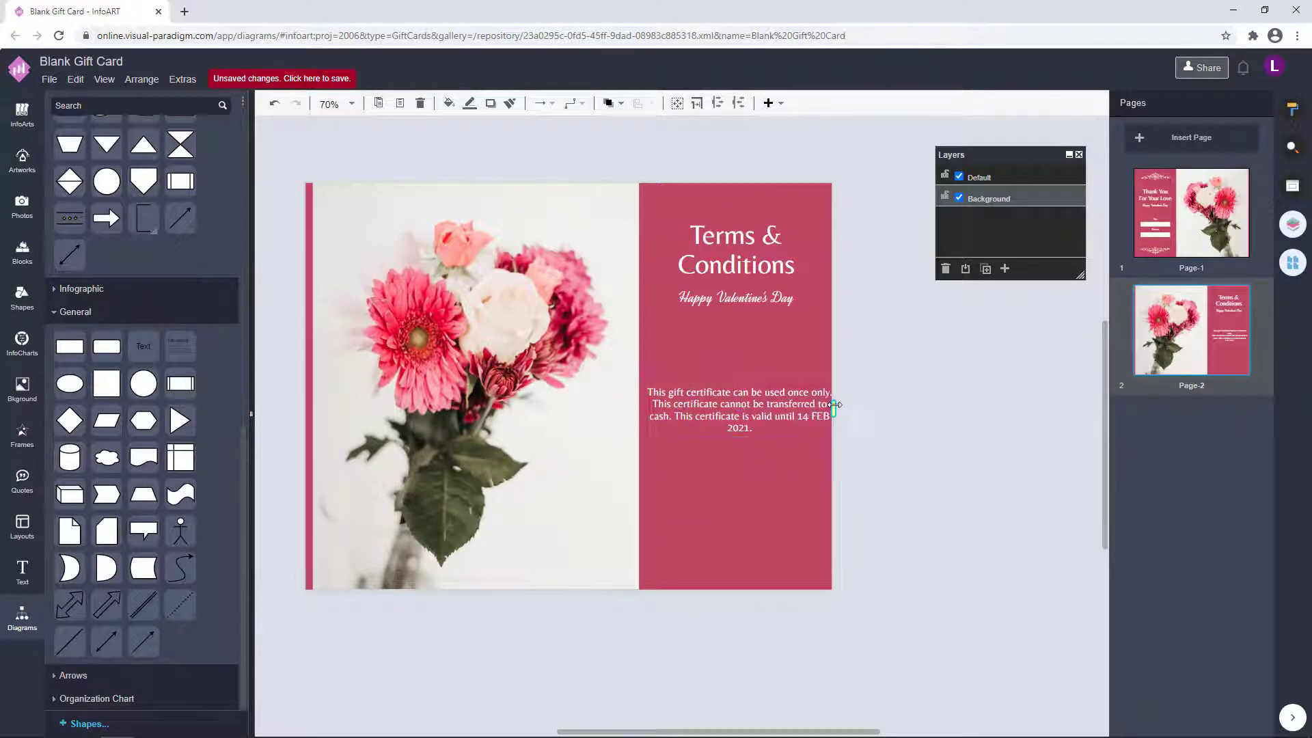
{"action": "double_click", "coordinate": [828, 410]}
{"action": "left_click", "coordinate": [1294, 111]}
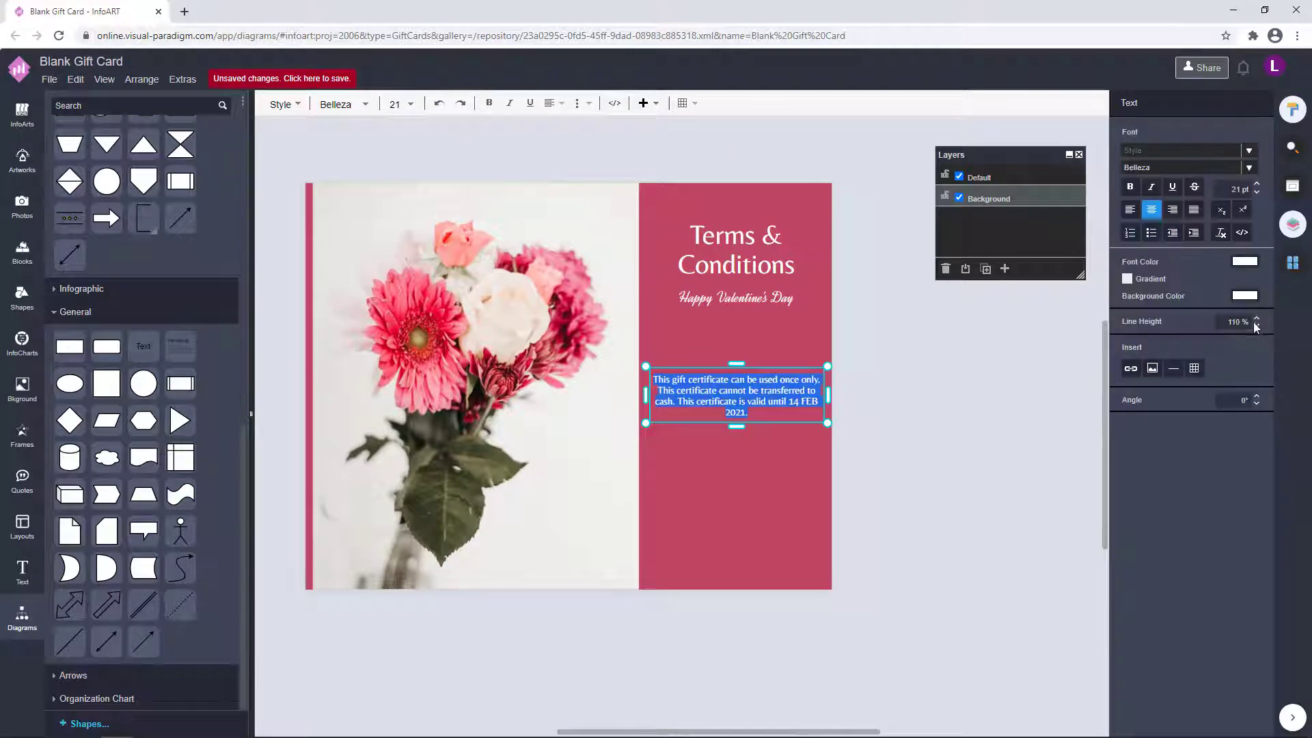
{"action": "left_click", "coordinate": [998, 401]}
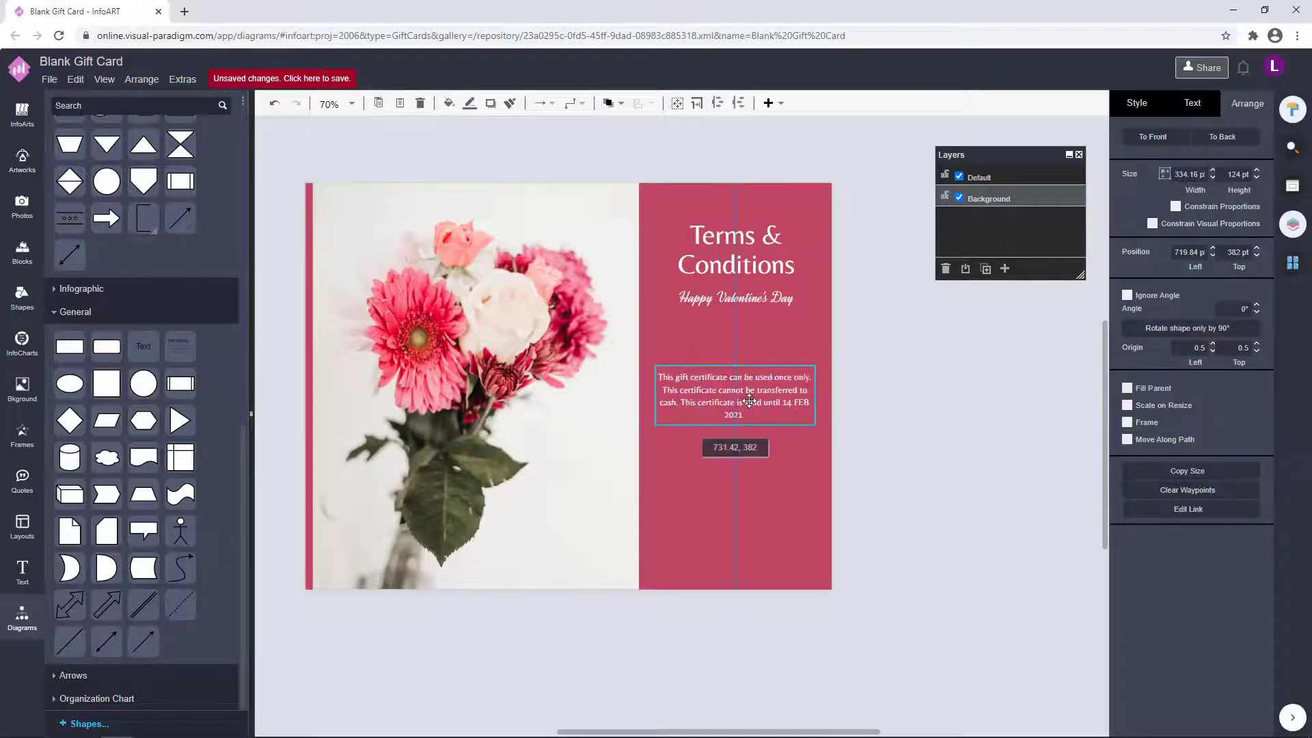
{"action": "left_click", "coordinate": [841, 389]}
{"action": "left_click", "coordinate": [755, 407]}
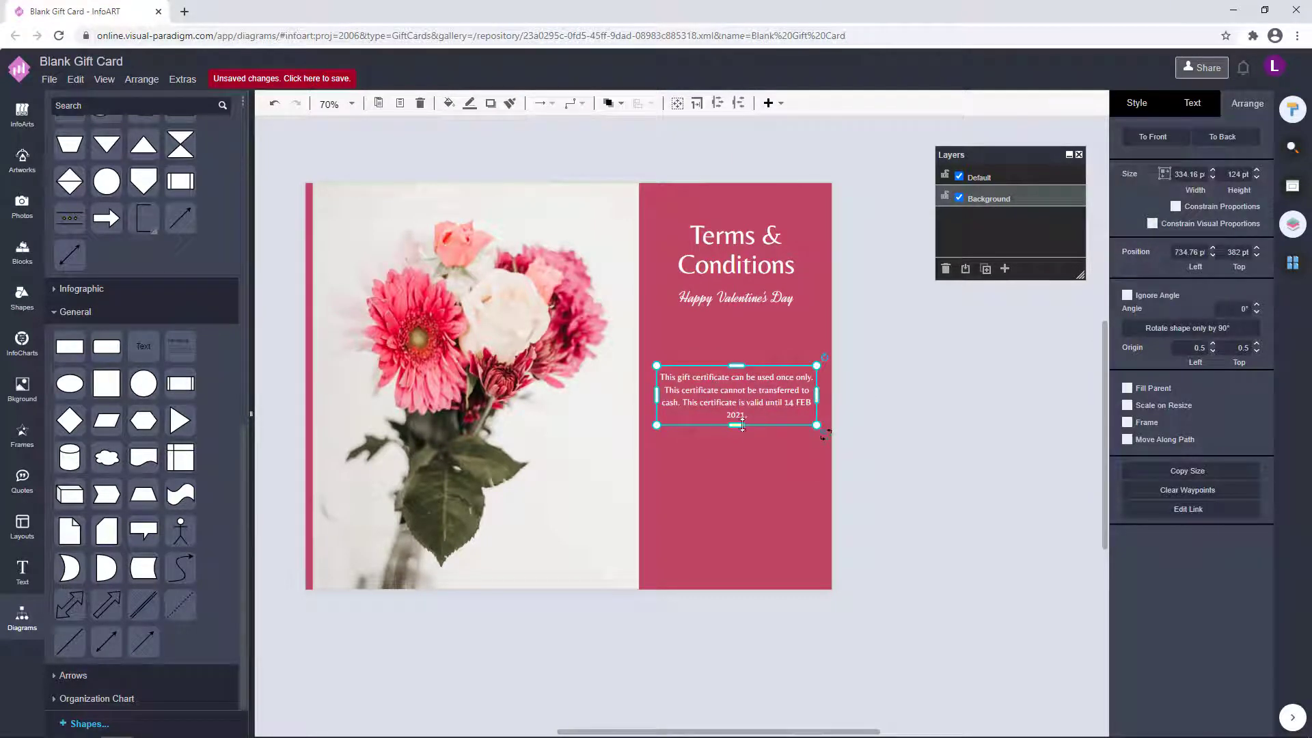
Narrow the terms text box and join its sentences on one line with a space after "once only.".
{"action": "left_click_drag", "start_coordinate": [818, 395], "coordinate": [803, 396]}
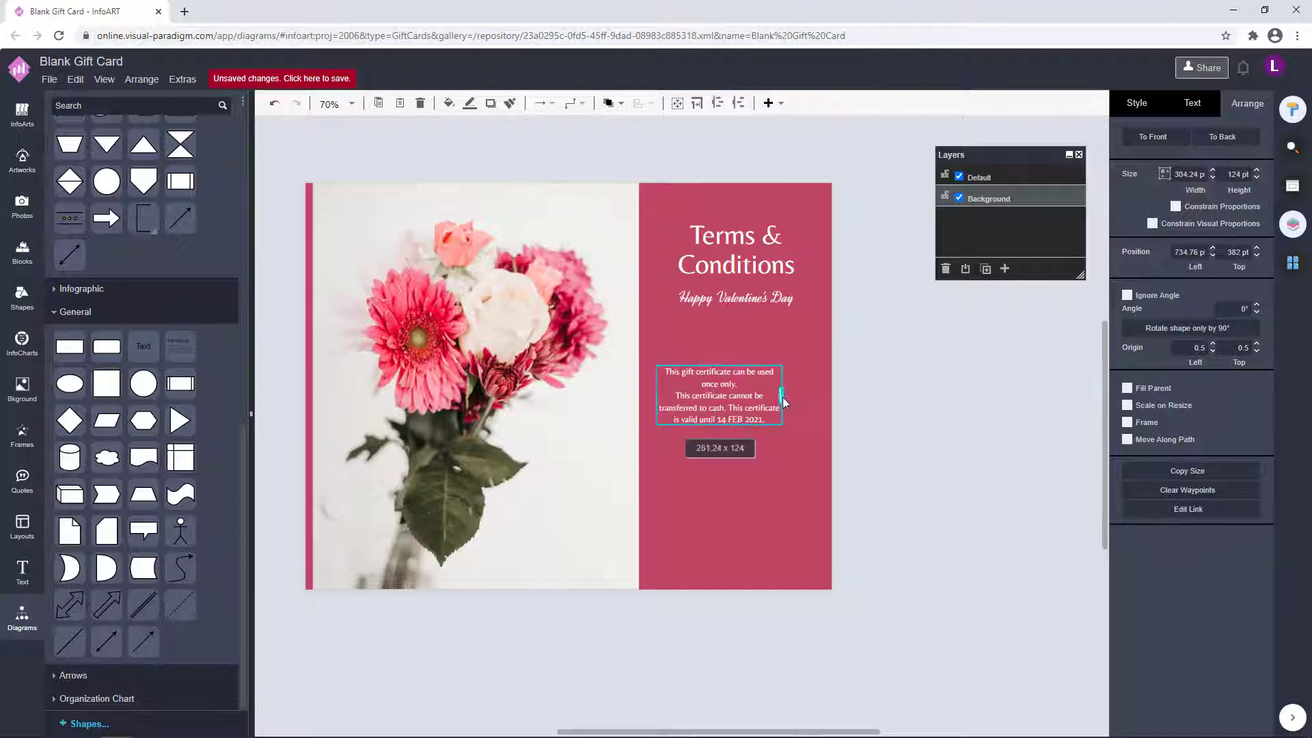
{"action": "double_click", "coordinate": [678, 392]}
{"action": "left_click", "coordinate": [852, 402]}
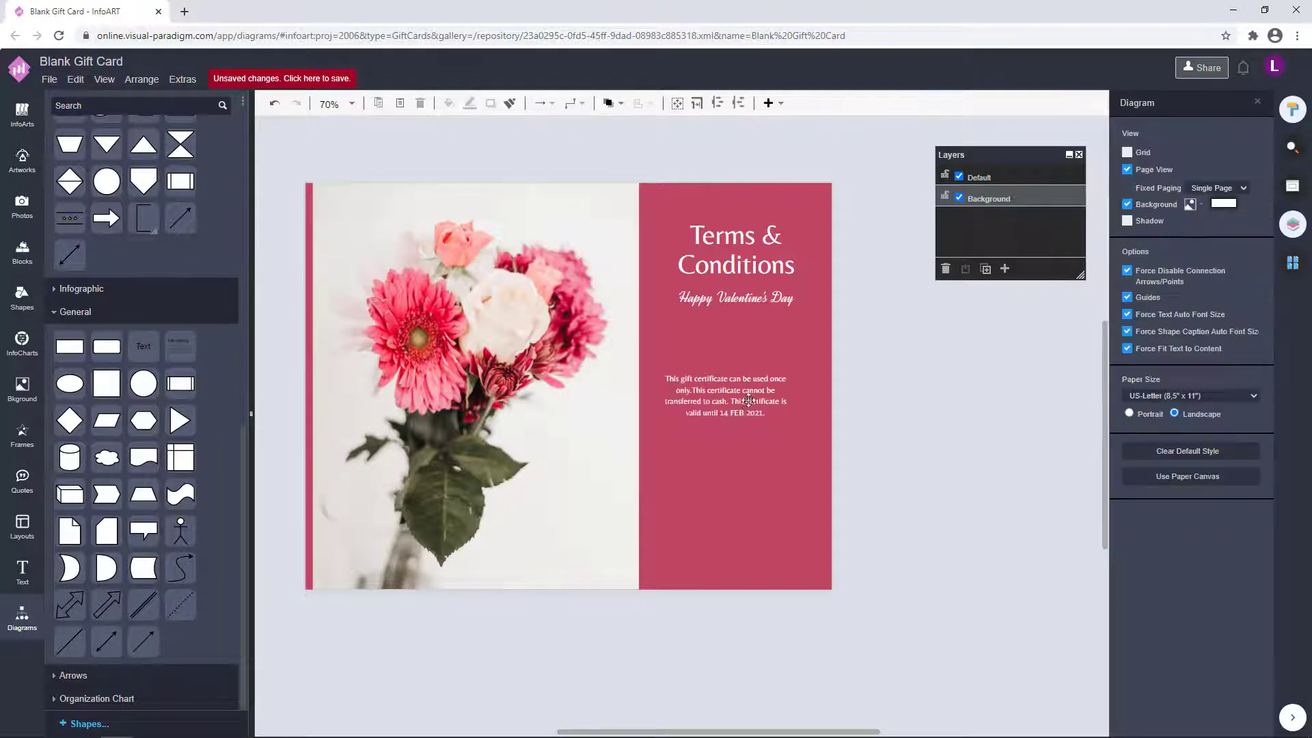
{"action": "scroll", "coordinate": [727, 398], "scroll_direction": "up", "scroll_amount": 5}
{"action": "left_click", "coordinate": [727, 400]}
{"action": "double_click", "coordinate": [760, 407]}
{"action": "left_click", "coordinate": [597, 383]}
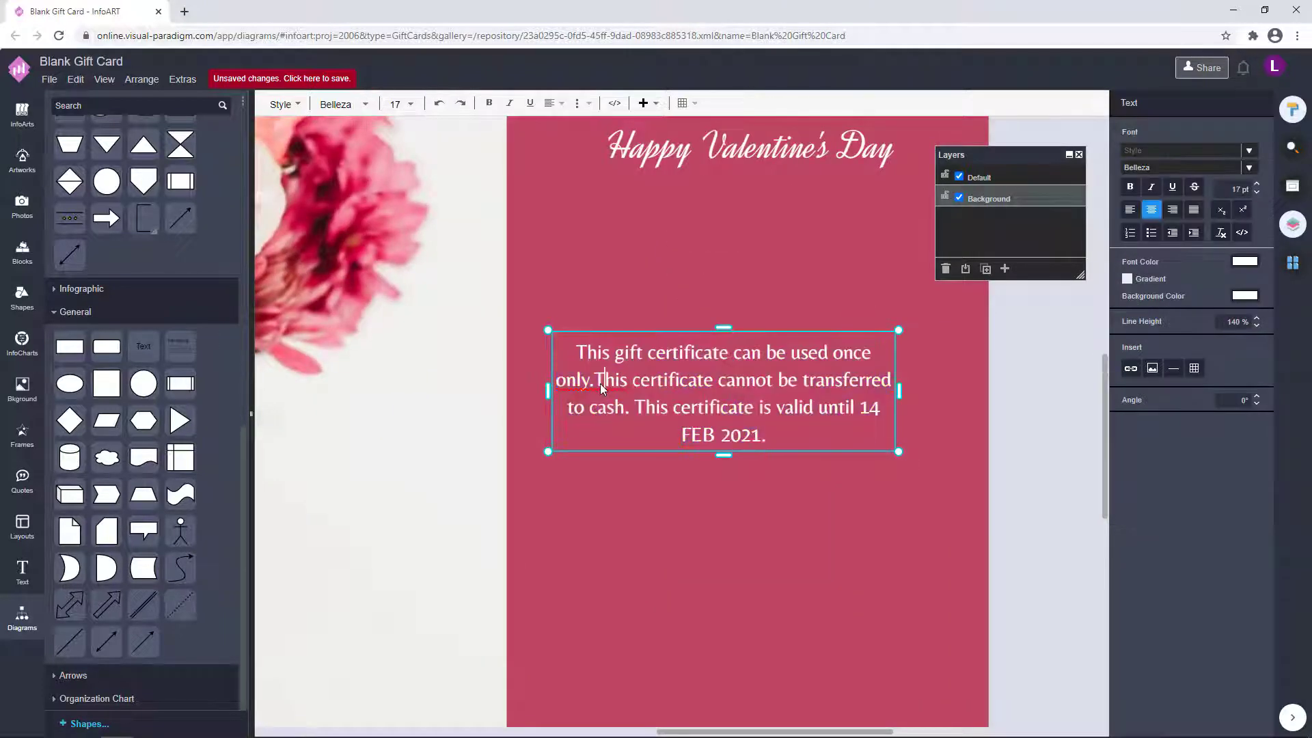
{"action": "left_click", "coordinate": [885, 516]}
Centre the terms text horizontally on the red panel and adjust its font size.
{"action": "scroll", "coordinate": [738, 416], "scroll_direction": "down", "scroll_amount": 5}
{"action": "left_click_drag", "start_coordinate": [738, 416], "coordinate": [752, 408]}
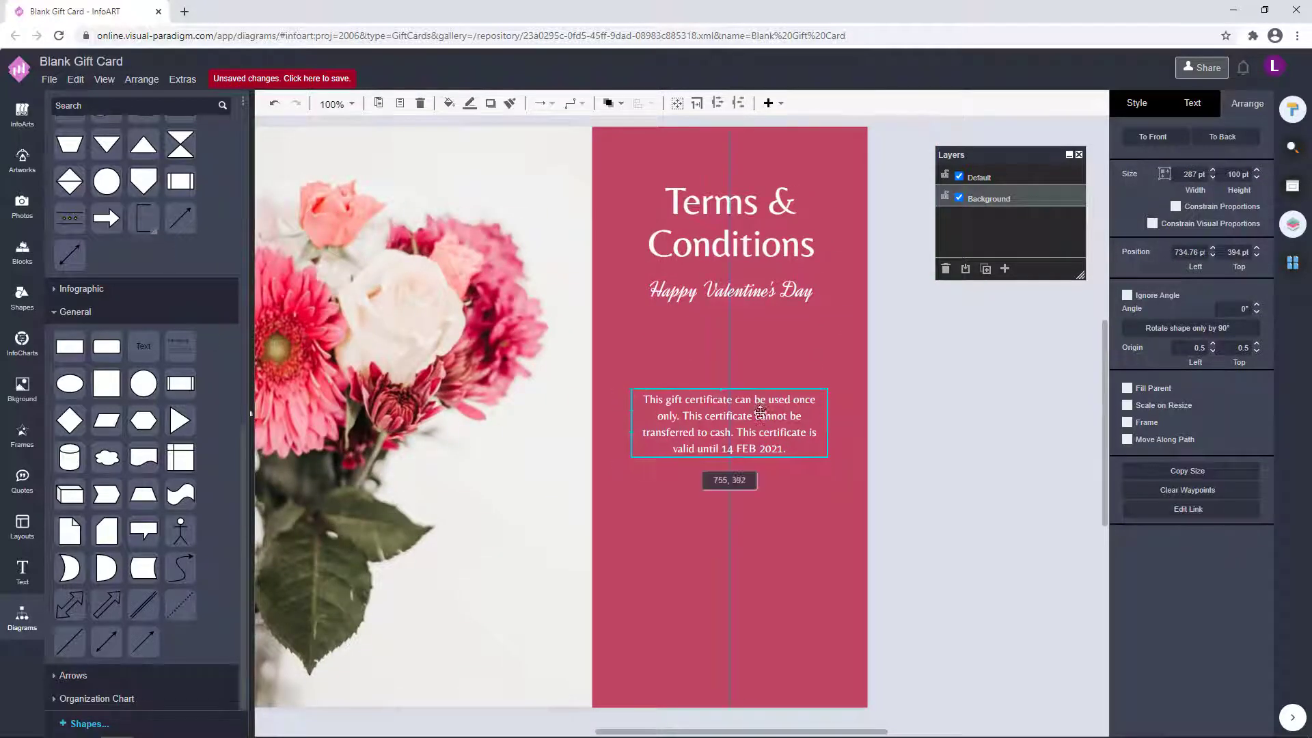
{"action": "left_click", "coordinate": [916, 440]}
{"action": "scroll", "coordinate": [916, 441], "scroll_direction": "down", "scroll_amount": 3}
{"action": "double_click", "coordinate": [817, 430]}
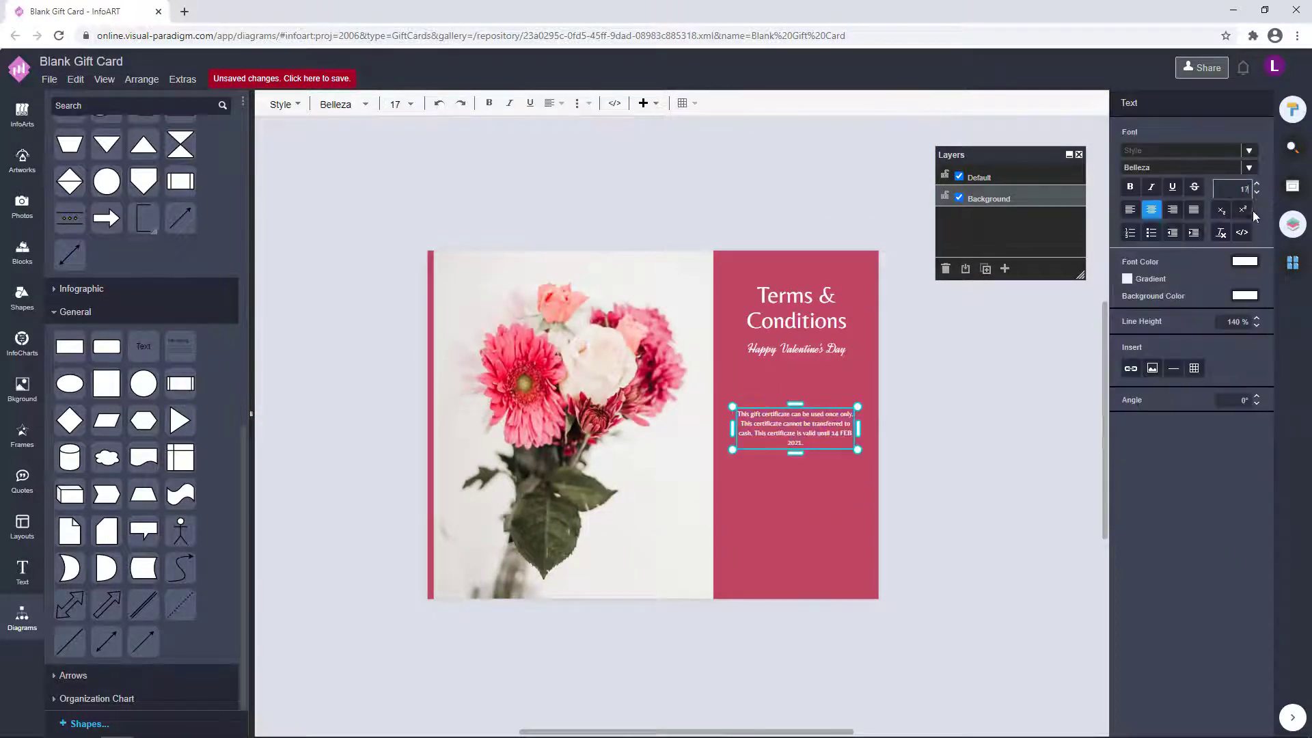
{"action": "key", "text": "Return"}
{"action": "left_click", "coordinate": [920, 461]}
Move the heading and greeting slightly down, and centre them together with the terms text on the red panel.
{"action": "left_click_drag", "start_coordinate": [914, 373], "coordinate": [675, 217]}
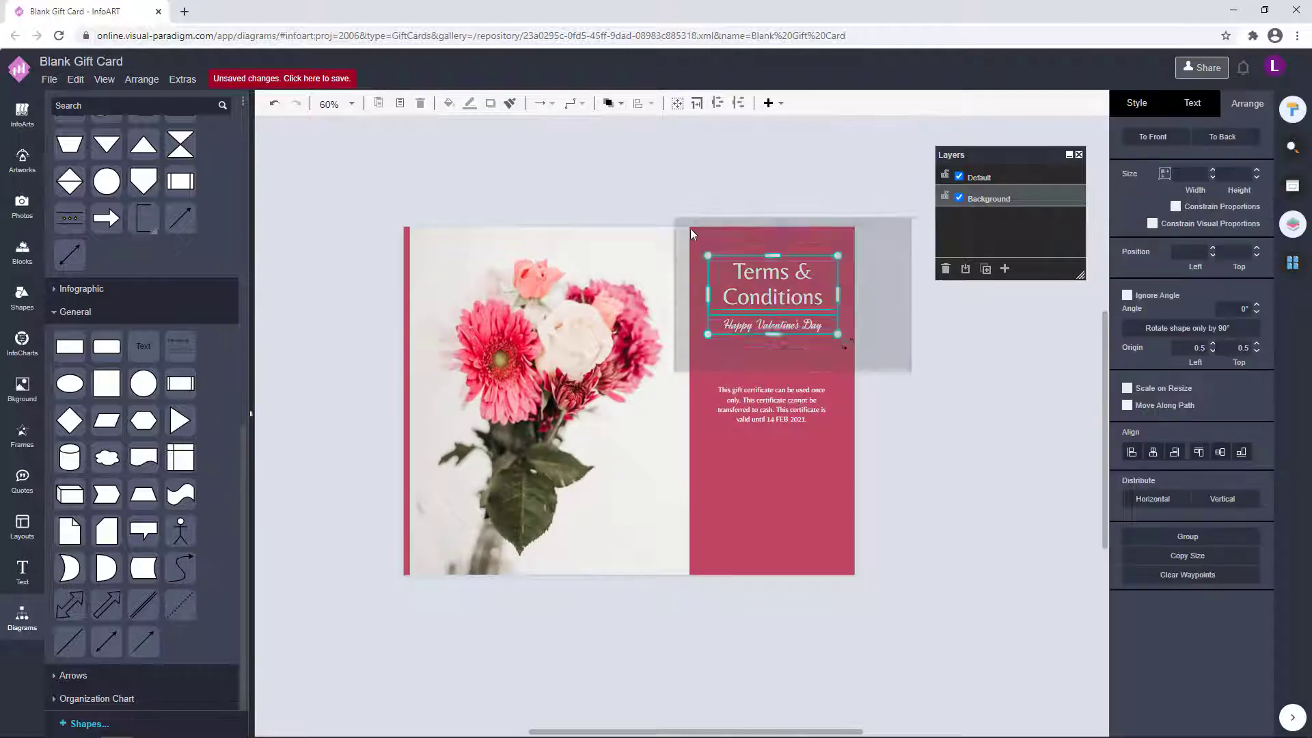
{"action": "left_click_drag", "start_coordinate": [835, 314], "coordinate": [844, 324]}
{"action": "left_click", "coordinate": [904, 447]}
{"action": "left_click_drag", "start_coordinate": [902, 451], "coordinate": [690, 241]}
{"action": "left_click_drag", "start_coordinate": [773, 306], "coordinate": [774, 303]}
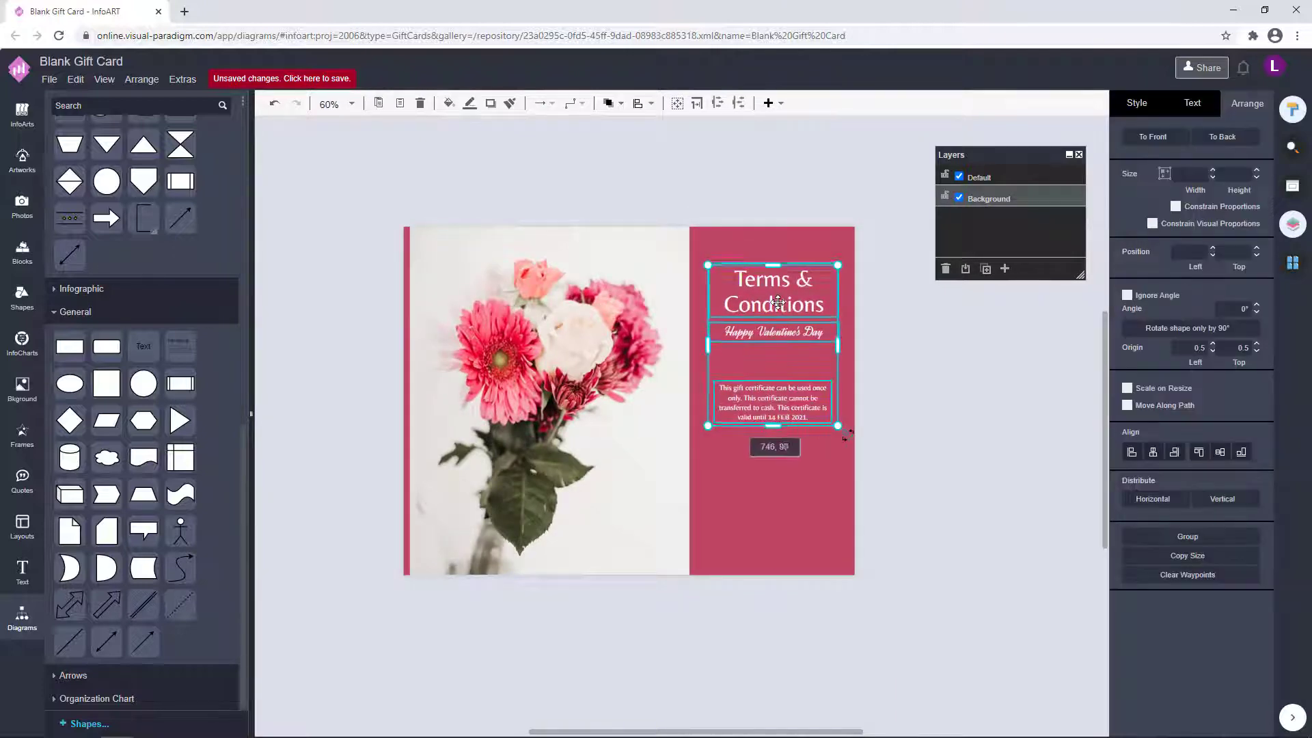
{"action": "left_click", "coordinate": [905, 451]}
{"action": "mouse_move", "coordinate": [865, 449]}
{"action": "left_mouse_down"}
{"action": "mouse_move", "coordinate": [668, 308]}
{"action": "mouse_move", "coordinate": [661, 254]}
{"action": "left_mouse_up"}
{"action": "left_click_drag", "start_coordinate": [741, 301], "coordinate": [739, 301]}
{"action": "left_click", "coordinate": [923, 449]}
{"action": "left_click_drag", "start_coordinate": [871, 459], "coordinate": [600, 224]}
{"action": "left_click", "coordinate": [876, 355]}
Copy the upper and lower white ornaments from Page-1's panel and paste them on Page-2.
{"action": "left_click", "coordinate": [1290, 263]}
{"action": "left_click", "coordinate": [1182, 229]}
{"action": "left_click", "coordinate": [473, 214]}
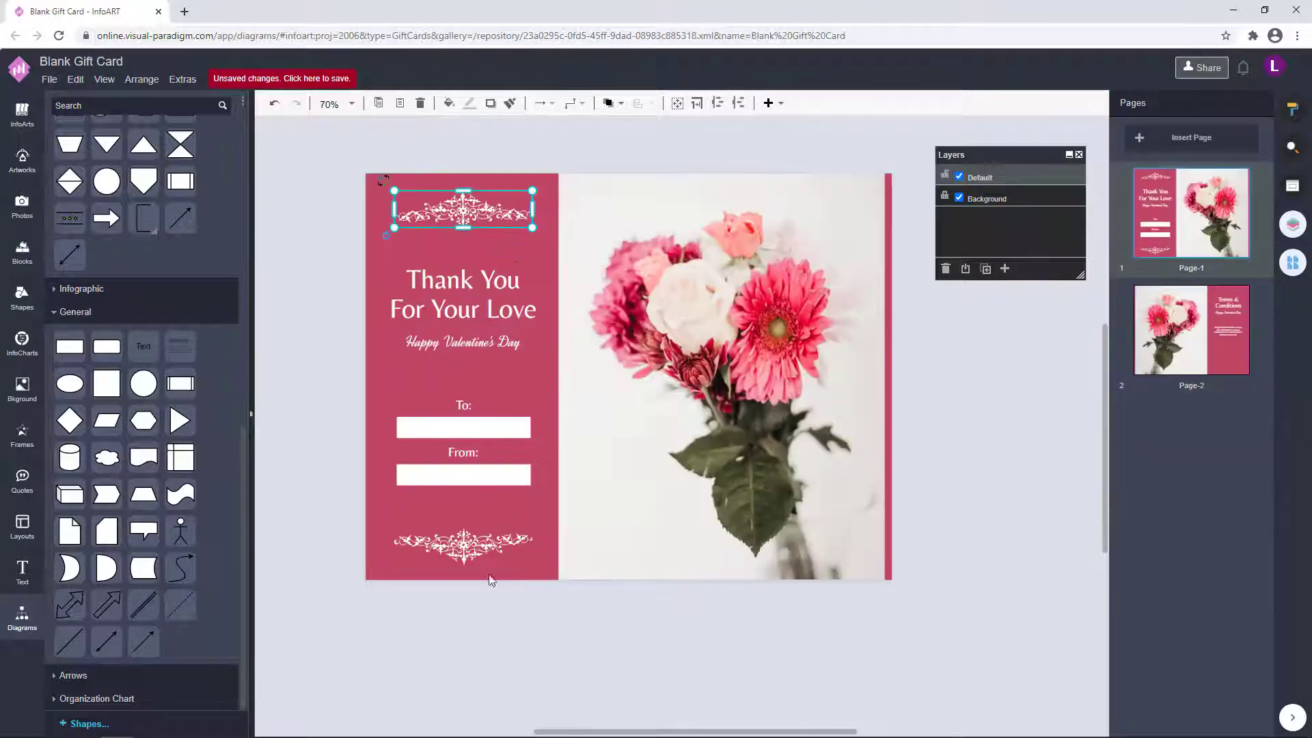
{"action": "left_click", "coordinate": [478, 551], "text": "shift"}
{"action": "left_click", "coordinate": [1171, 342]}
Place the pasted ornaments at the upper and lower ends of Page-2's red panel.
{"action": "left_click", "coordinate": [724, 335]}
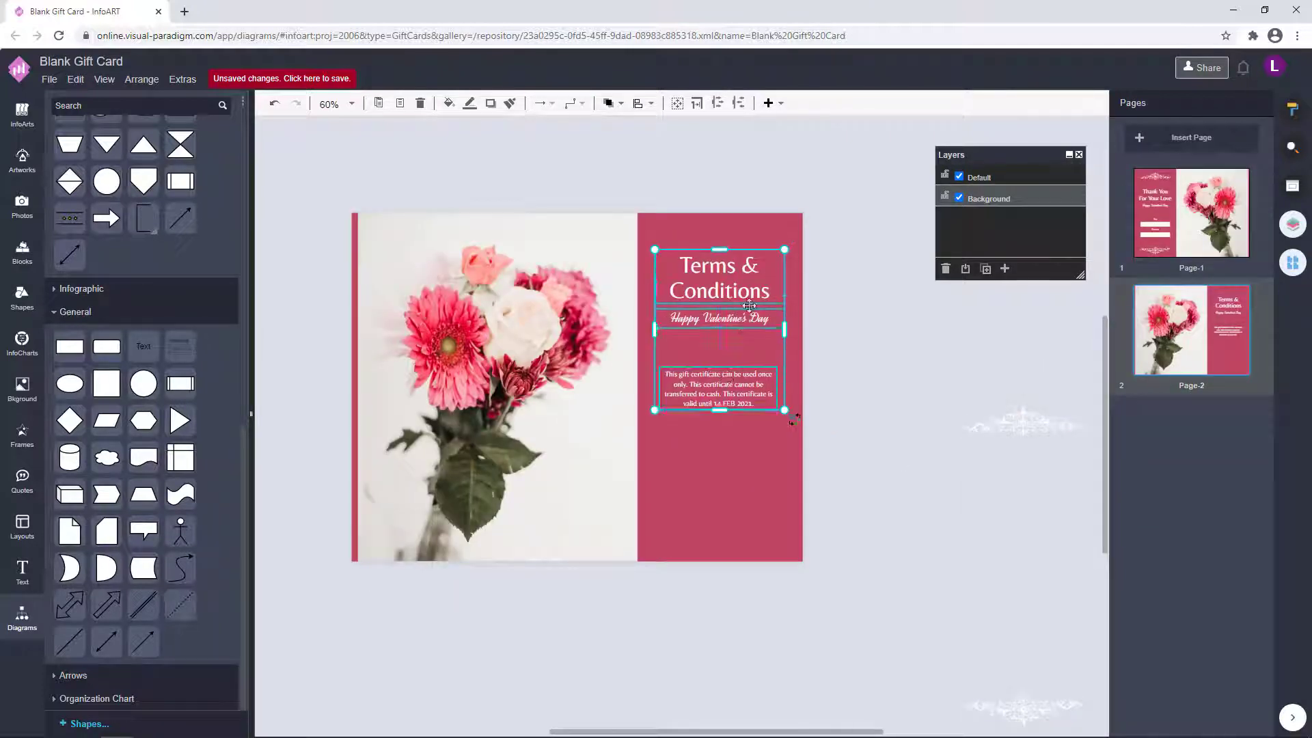
{"action": "left_click_drag", "start_coordinate": [737, 349], "coordinate": [737, 351]}
{"action": "left_click", "coordinate": [873, 384]}
{"action": "left_click_drag", "start_coordinate": [873, 383], "coordinate": [1090, 725]}
{"action": "left_click_drag", "start_coordinate": [943, 682], "coordinate": [644, 513]}
{"action": "left_click", "coordinate": [797, 390]}
Move the three text blocks together so they sit between the two ornaments on the red panel.
{"action": "left_click_drag", "start_coordinate": [801, 515], "coordinate": [559, 282]}
{"action": "left_click_drag", "start_coordinate": [704, 342], "coordinate": [703, 332]}
{"action": "left_click", "coordinate": [879, 413]}
Compare both pages and move Page-2's red panel with its texts and ornaments to the middle of the card.
{"action": "left_click", "coordinate": [1178, 273]}
{"action": "left_click", "coordinate": [1200, 331]}
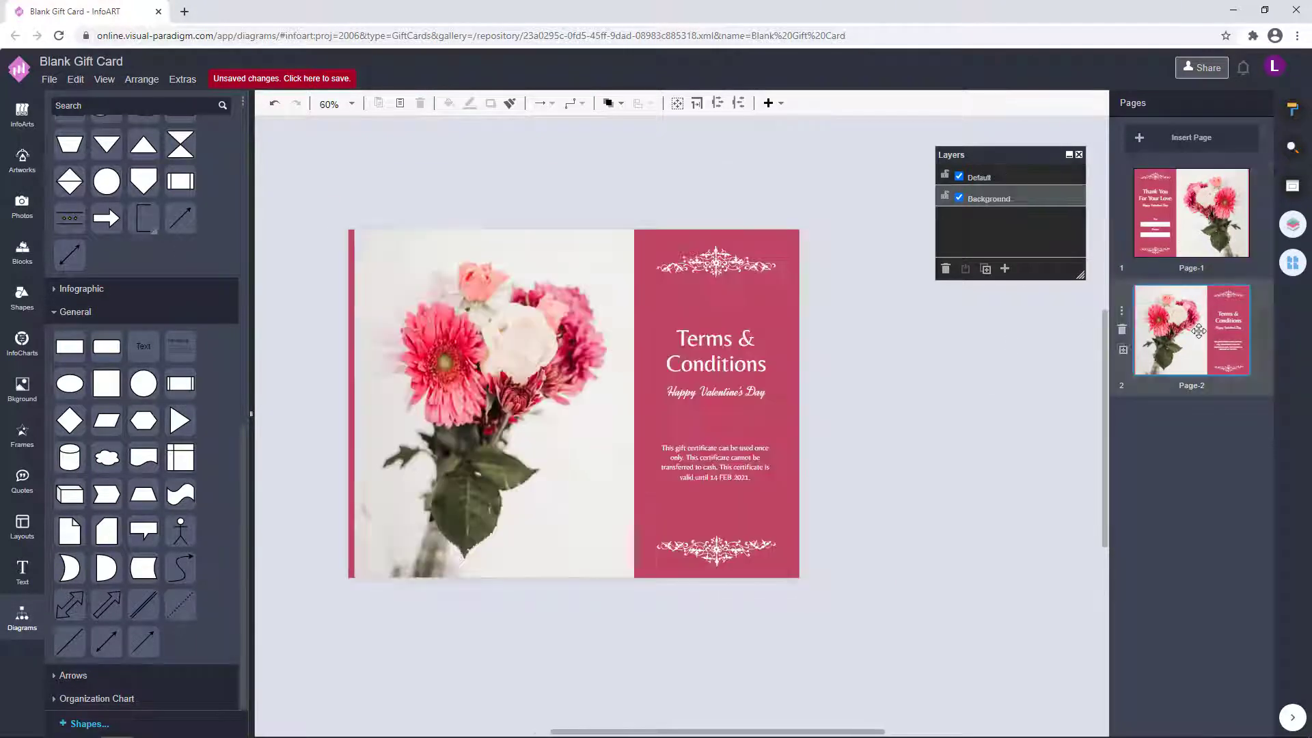
{"action": "left_click", "coordinate": [1156, 234]}
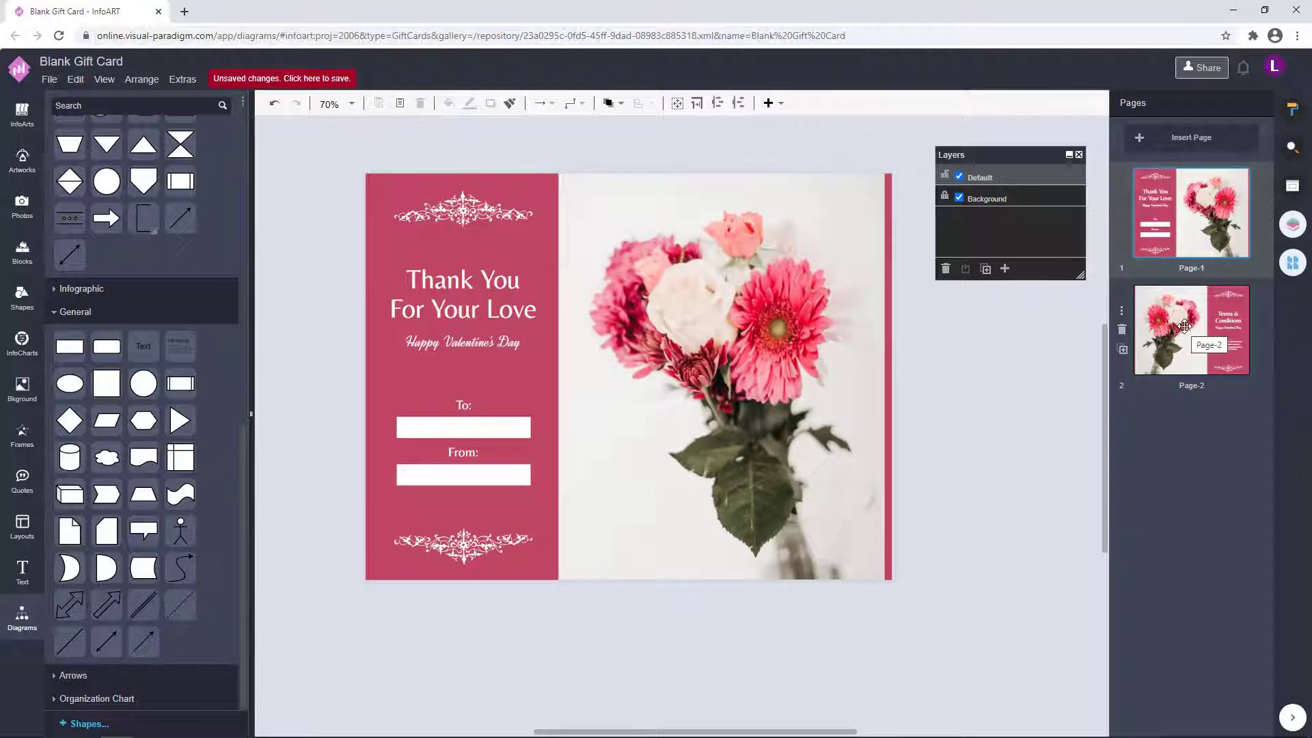
{"action": "left_click", "coordinate": [1185, 326]}
{"action": "left_click_drag", "start_coordinate": [884, 645], "coordinate": [562, 151]}
{"action": "left_click_drag", "start_coordinate": [740, 415], "coordinate": [597, 415]}
{"action": "left_click", "coordinate": [847, 418]}
Duplicate the narrow red strip on the card's left edge and place the copy along the right edge.
{"action": "left_click_drag", "start_coordinate": [351, 417], "coordinate": [820, 427]}
{"action": "left_click_drag", "start_coordinate": [433, 208], "coordinate": [435, 207]}
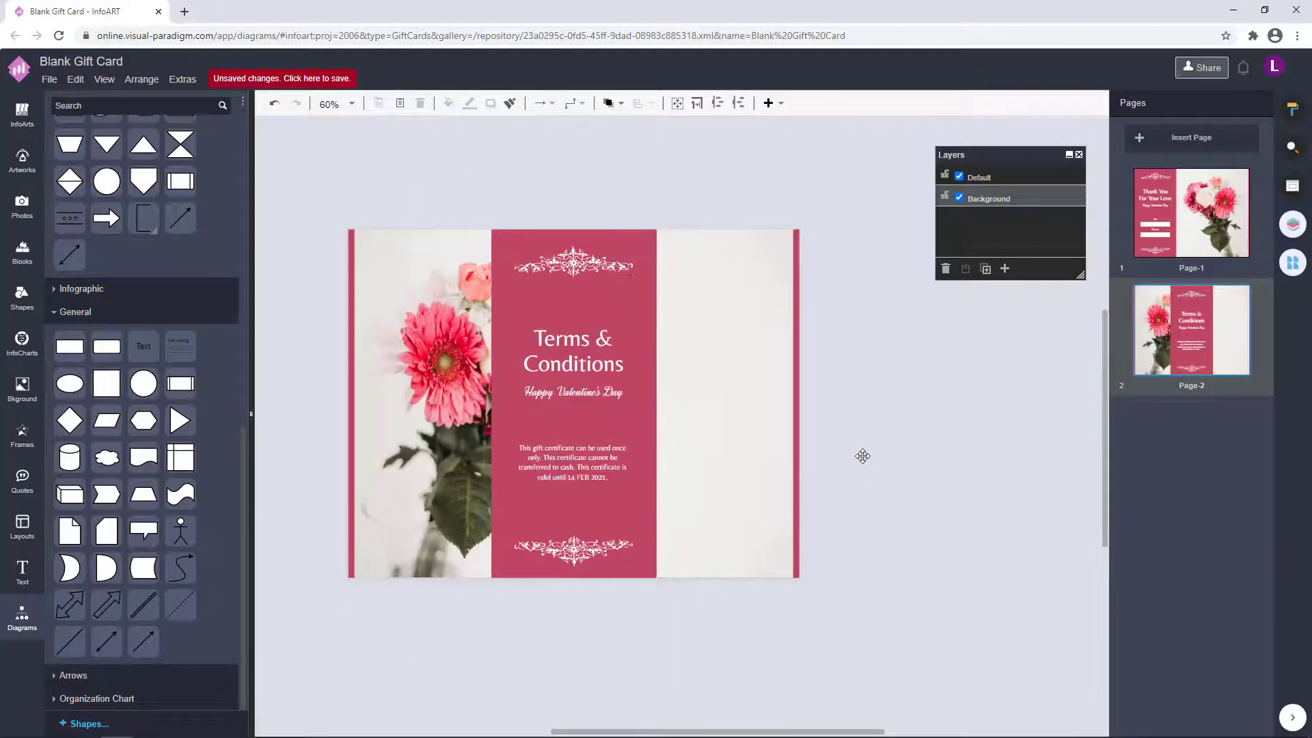
{"action": "left_click", "coordinate": [1191, 213]}
{"action": "left_click", "coordinate": [1191, 331]}
Flip Page-2's background flower photo horizontally.
{"action": "left_click", "coordinate": [427, 400]}
{"action": "left_click", "coordinate": [1300, 112]}
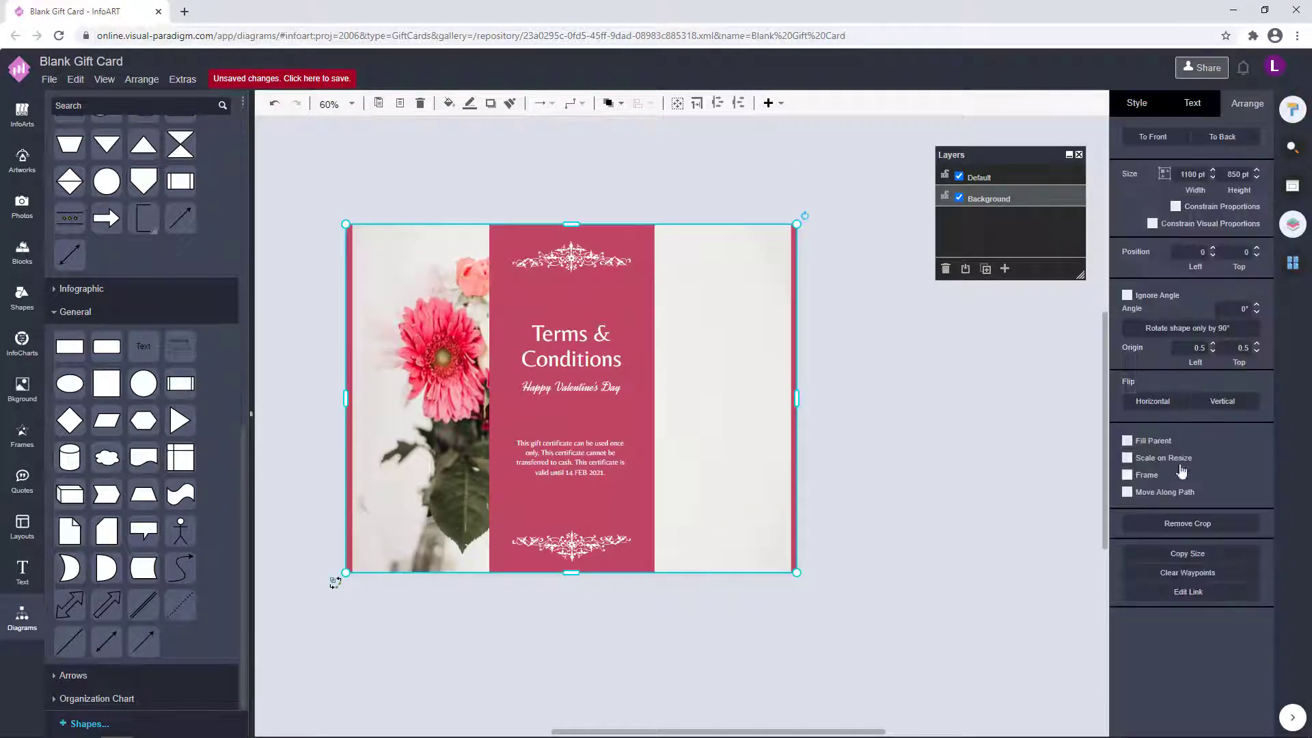
{"action": "left_click", "coordinate": [1156, 403]}
{"action": "left_click", "coordinate": [924, 396]}
Compare both pages, then place a horizontally flipped copy of the flower photo beside Page-2's card.
{"action": "left_click", "coordinate": [1293, 262]}
{"action": "left_click", "coordinate": [1224, 216]}
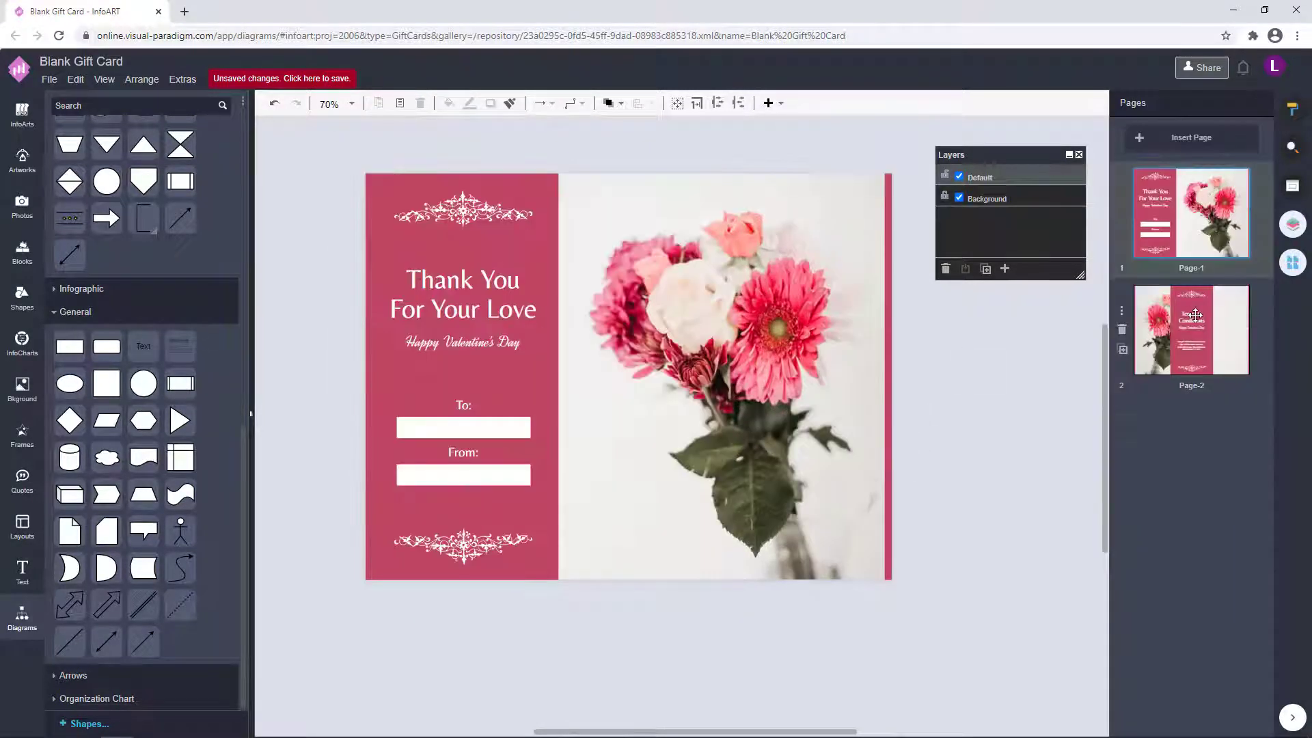
{"action": "left_click", "coordinate": [1195, 315]}
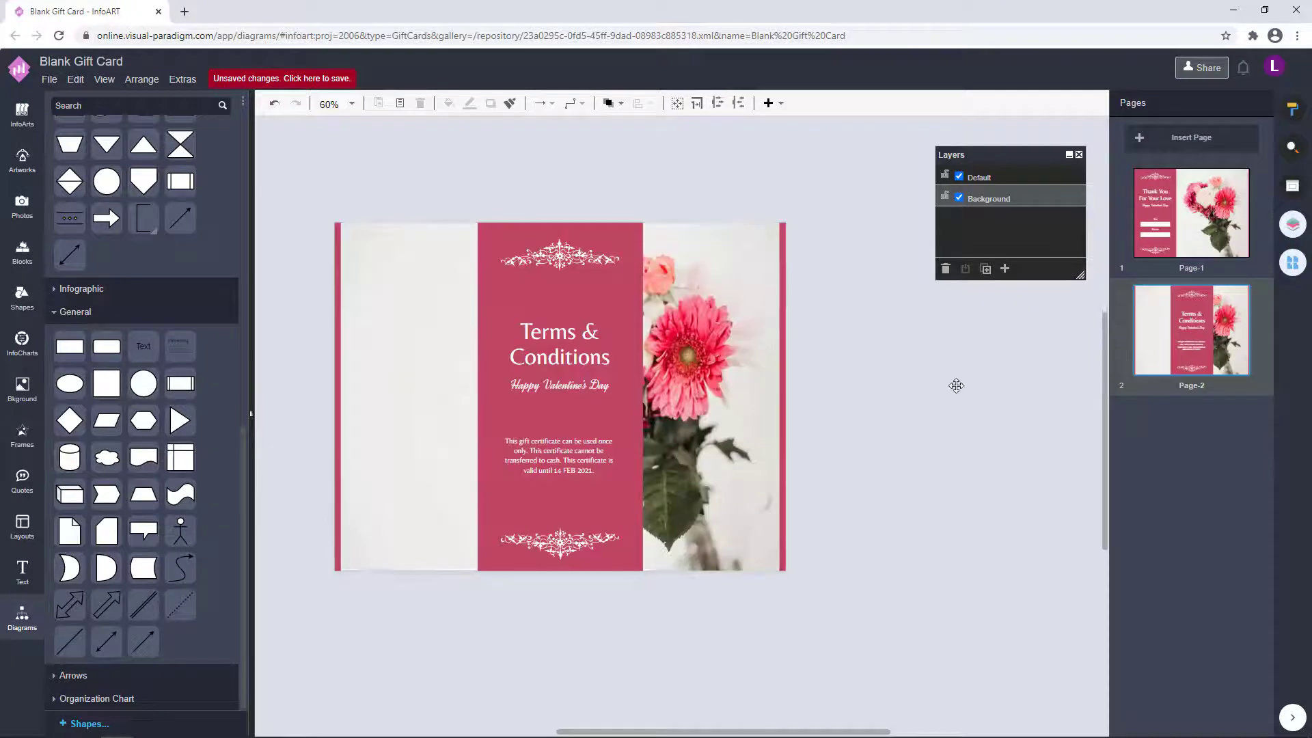
{"action": "left_click", "coordinate": [1196, 231]}
{"action": "left_click", "coordinate": [1194, 341]}
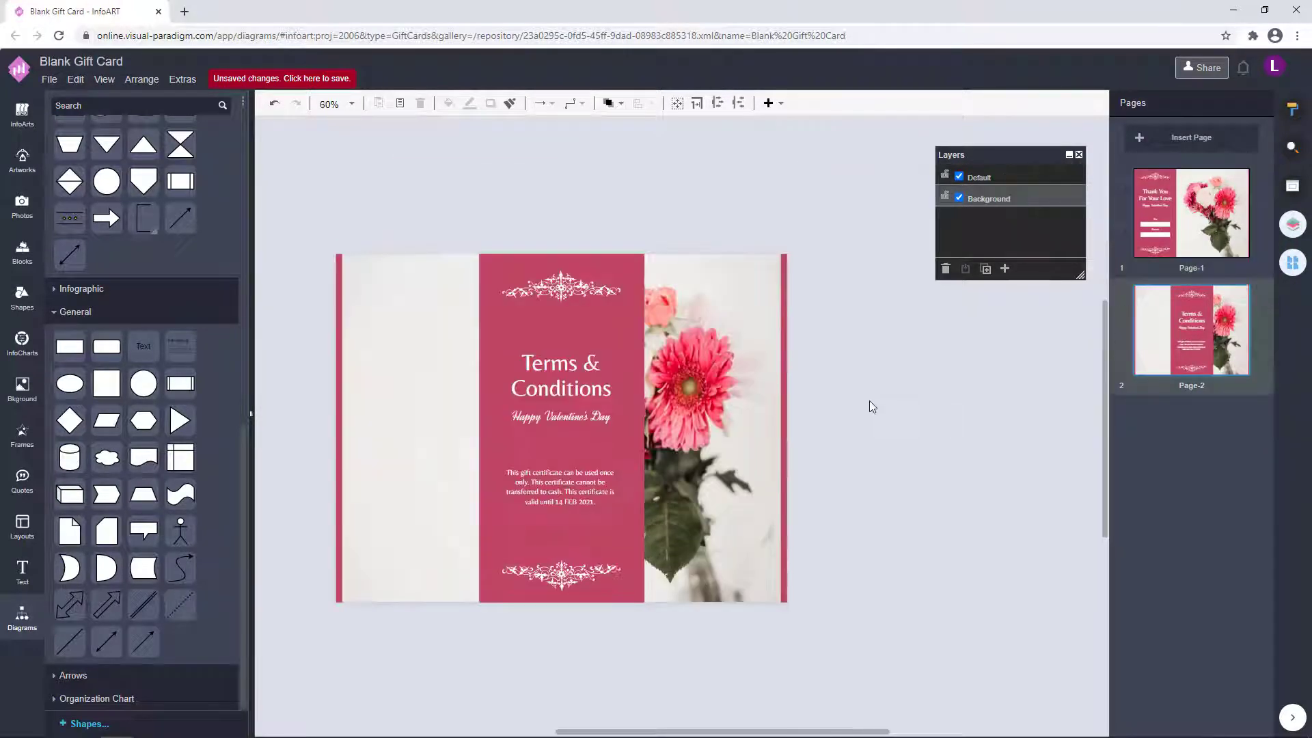
{"action": "left_click", "coordinate": [719, 387]}
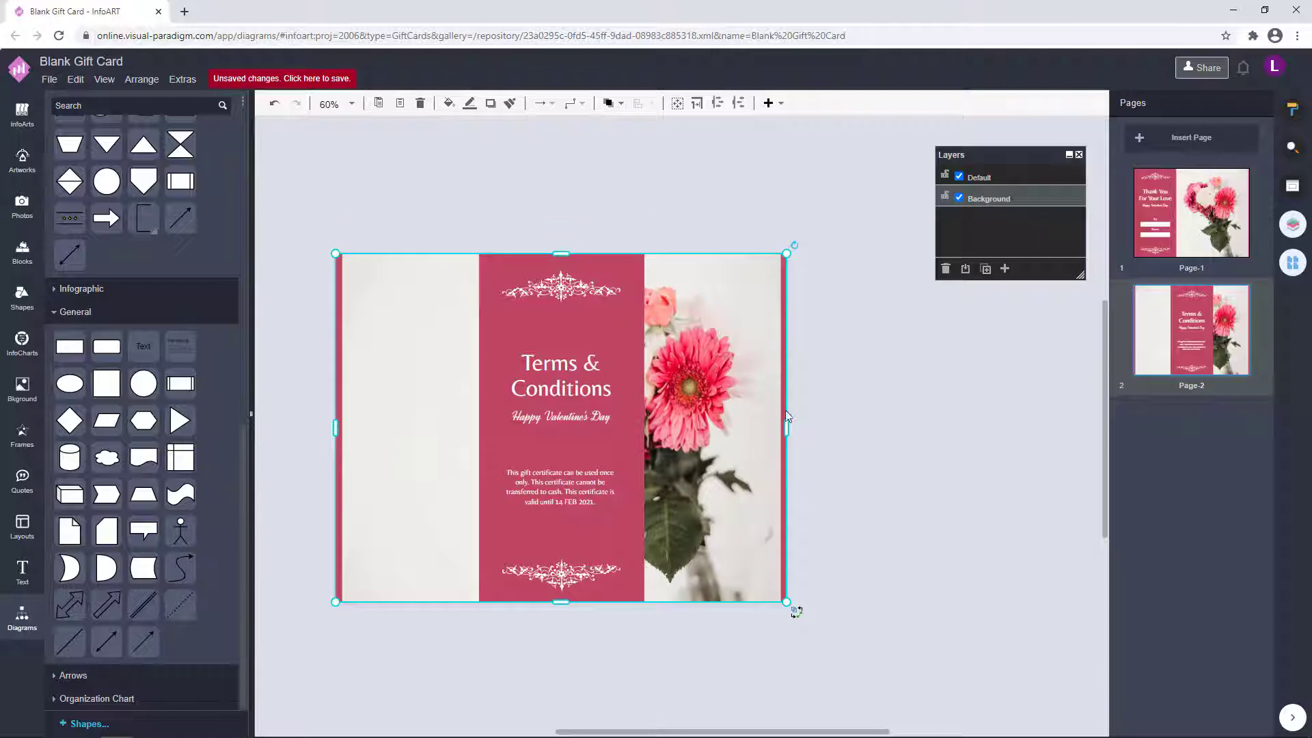
{"action": "key", "text": "ctrl+v"}
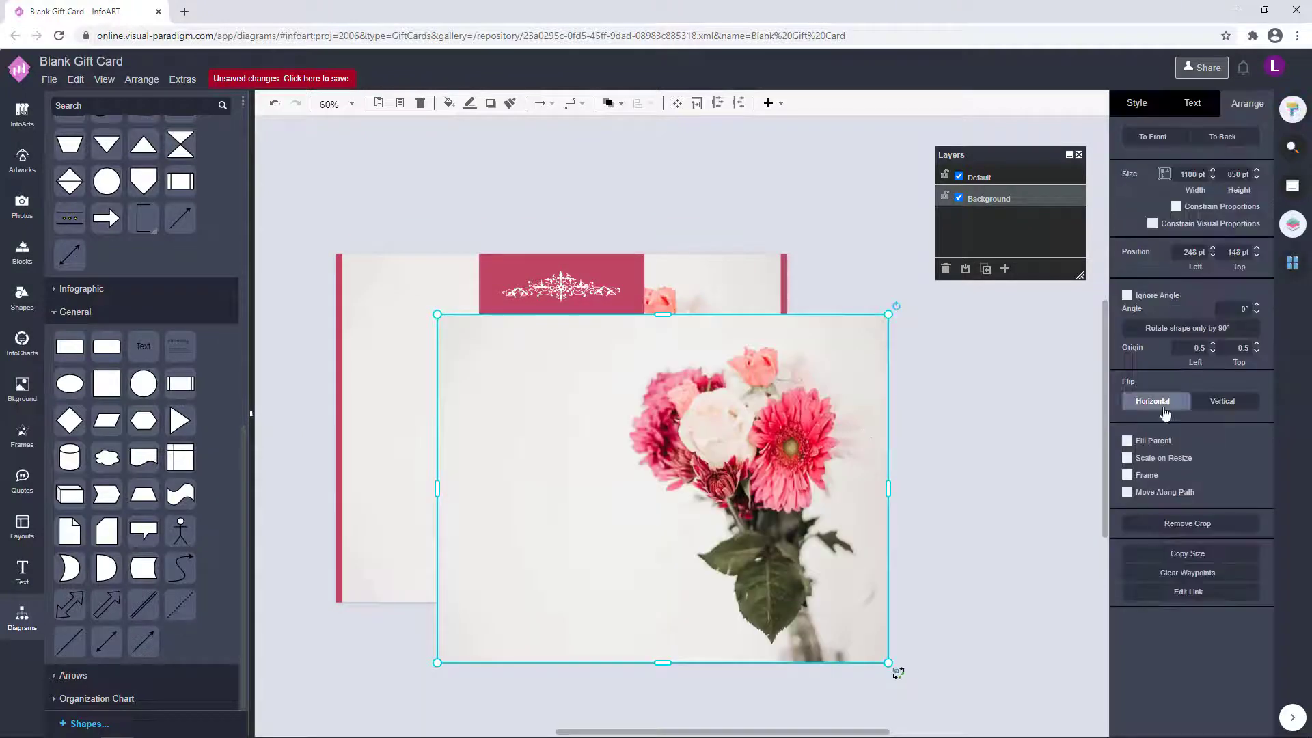
{"action": "left_click_drag", "start_coordinate": [690, 532], "coordinate": [952, 495]}
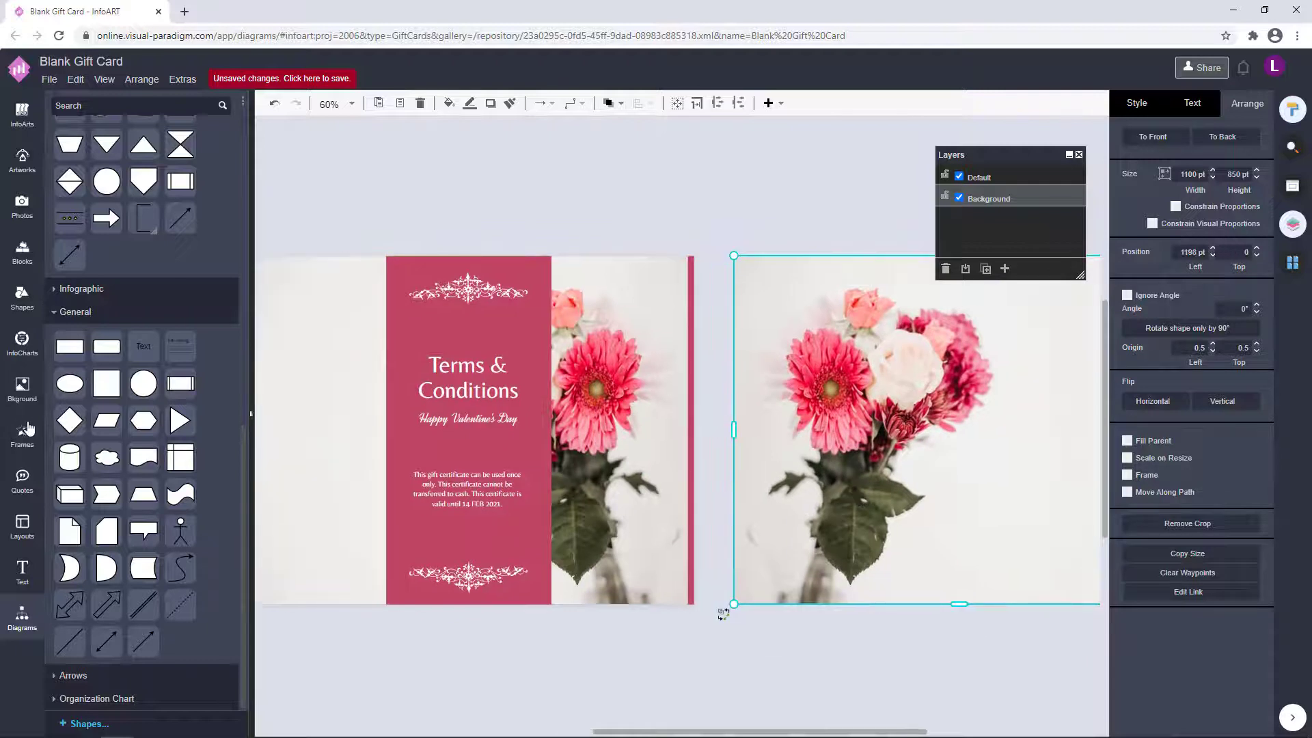
Add a square picture frame over the flipped photo copy.
{"action": "left_click", "coordinate": [27, 428]}
{"action": "left_click_drag", "start_coordinate": [787, 390], "coordinate": [768, 606]}
Try to crop the photo copy with the frame stretched to about 662 × 847 pt.
{"action": "left_click_drag", "start_coordinate": [796, 430], "coordinate": [1006, 431]}
{"action": "left_click", "coordinate": [1055, 406], "text": "shift"}
{"action": "right_click", "coordinate": [1063, 403]}
{"action": "left_click", "coordinate": [1098, 554]}
{"action": "left_click", "coordinate": [780, 197]}
Undo the crop and the frame's resizing.
{"action": "key", "text": "ctrl+z"}
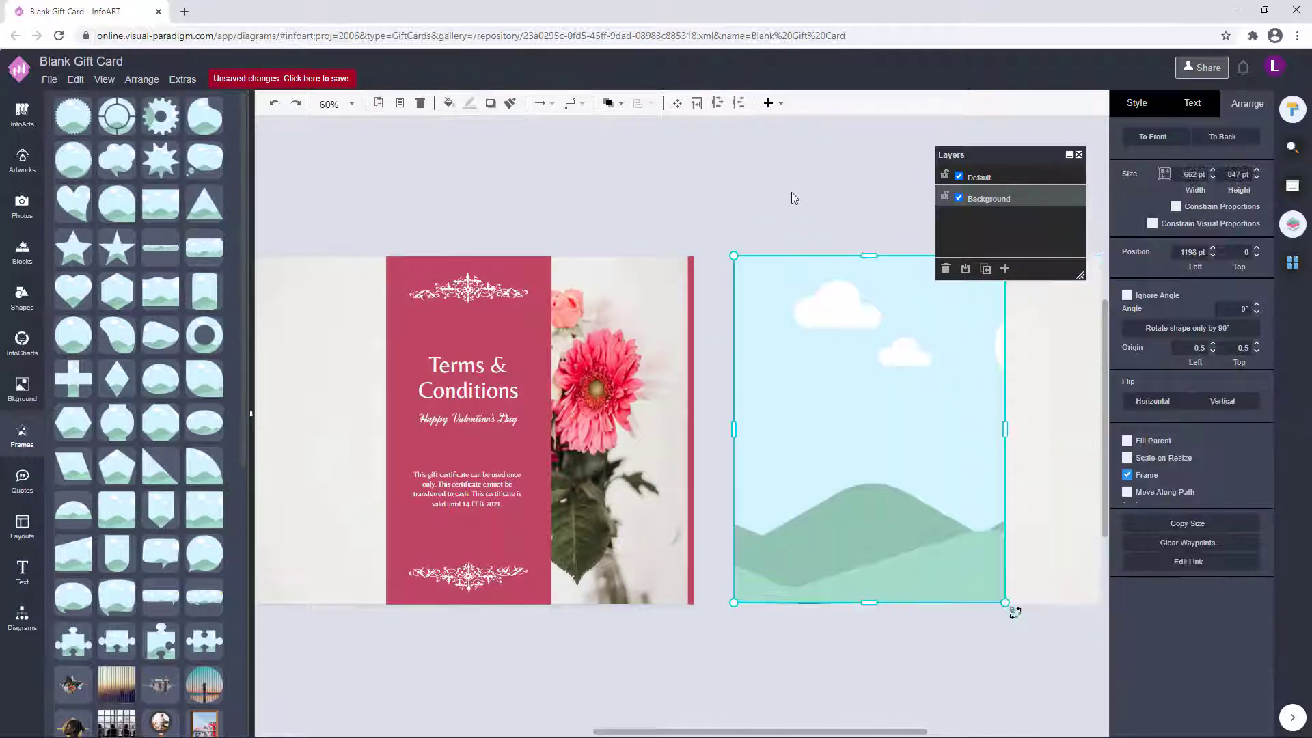
{"action": "left_click", "coordinate": [793, 199]}
{"action": "left_click_drag", "start_coordinate": [794, 181], "coordinate": [677, 179]}
{"action": "key", "text": "ctrl+z"}
{"action": "key", "text": "ctrl+z"}
{"action": "key", "text": "ctrl+z"}
{"action": "key", "text": "ctrl+z"}
Remove the flipped photo copy, keep the frame beside the card and add the bouquet photo from the "valentines" photo results.
{"action": "left_click", "coordinate": [789, 352]}
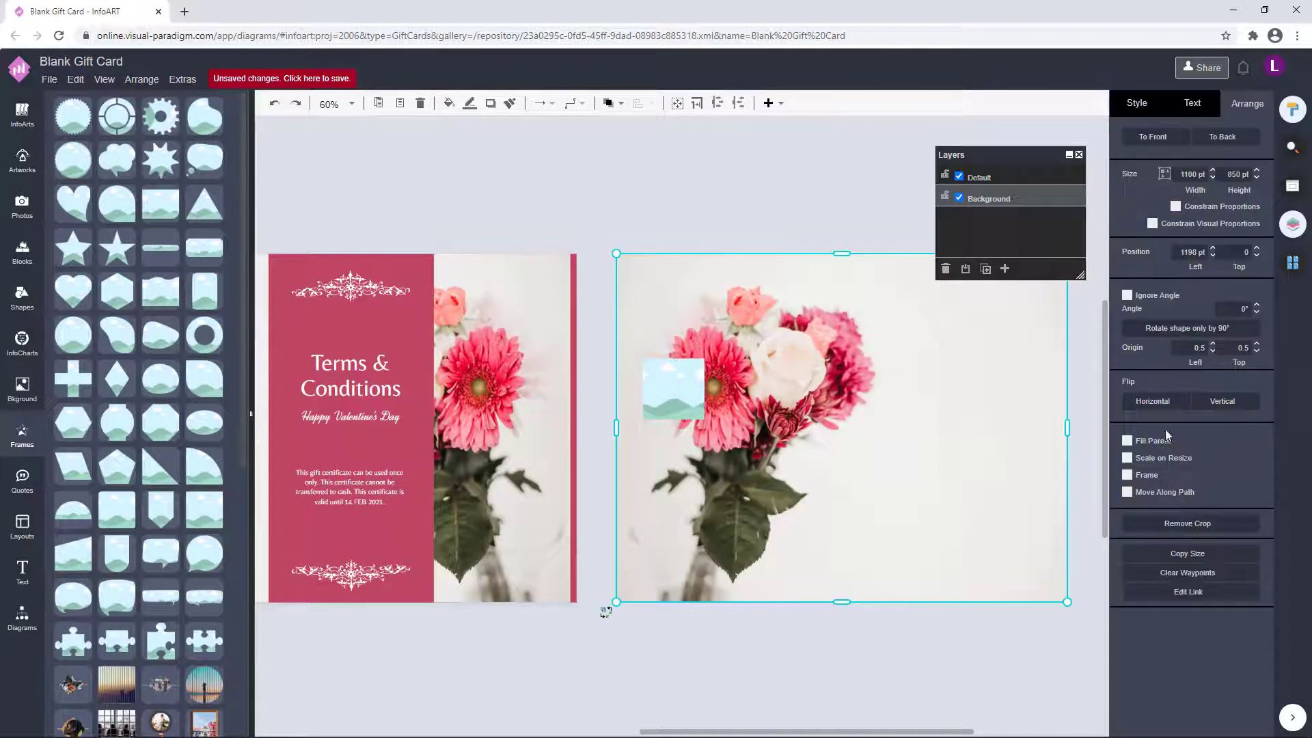
{"action": "left_click_drag", "start_coordinate": [796, 363], "coordinate": [677, 386]}
{"action": "left_click_drag", "start_coordinate": [673, 390], "coordinate": [649, 262]}
{"action": "left_click", "coordinate": [22, 206]}
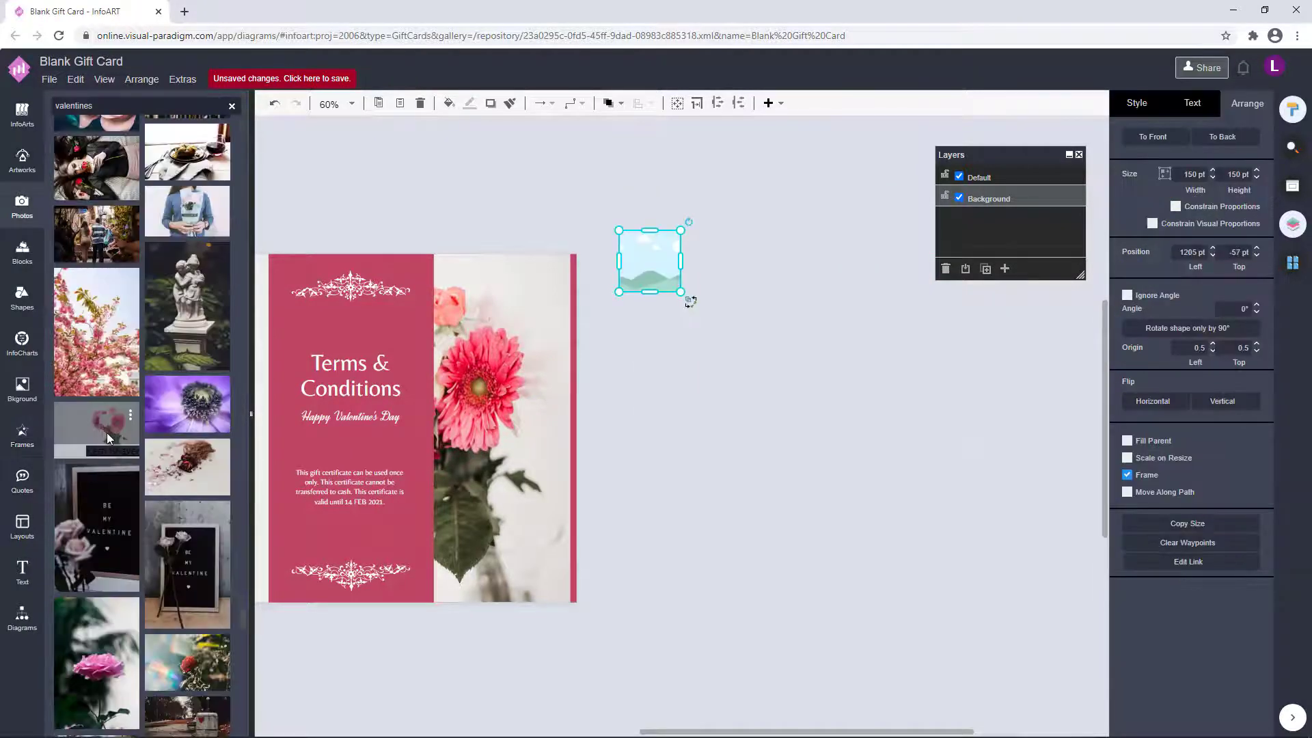
{"action": "left_click_drag", "start_coordinate": [97, 431], "coordinate": [691, 453]}
Place the frame over the new photo's bouquet, enlarge the frame and crop the photo to it.
{"action": "left_click_drag", "start_coordinate": [650, 263], "coordinate": [681, 396]}
{"action": "left_click_drag", "start_coordinate": [744, 427], "coordinate": [744, 500]}
{"action": "right_click", "coordinate": [647, 436]}
{"action": "left_click", "coordinate": [680, 588]}
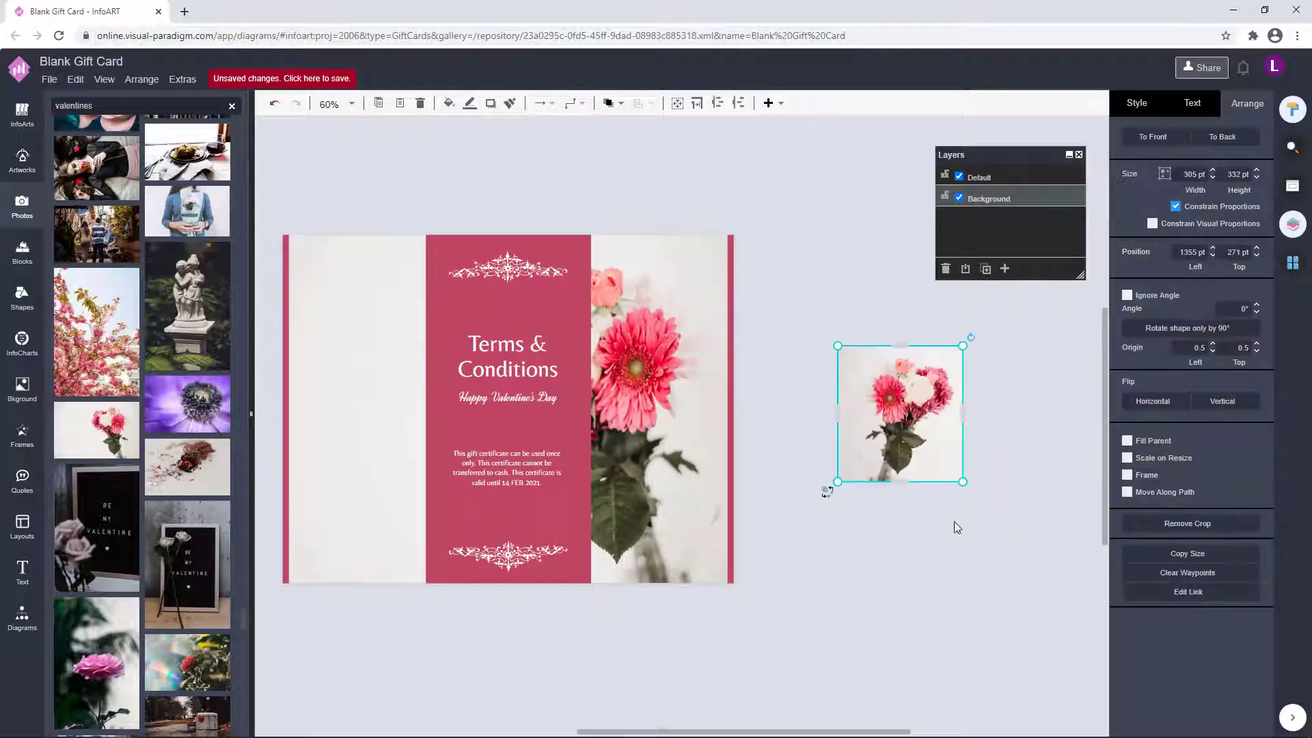
Flip the cropped bouquet photo horizontally and move it to the card's upper-left corner.
{"action": "left_click", "coordinate": [1155, 403]}
{"action": "left_click_drag", "start_coordinate": [997, 403], "coordinate": [1084, 407]}
{"action": "left_click_drag", "start_coordinate": [970, 373], "coordinate": [414, 260]}
Bring the narrow red strip on the card's left edge to the front.
{"action": "left_click", "coordinate": [371, 388]}
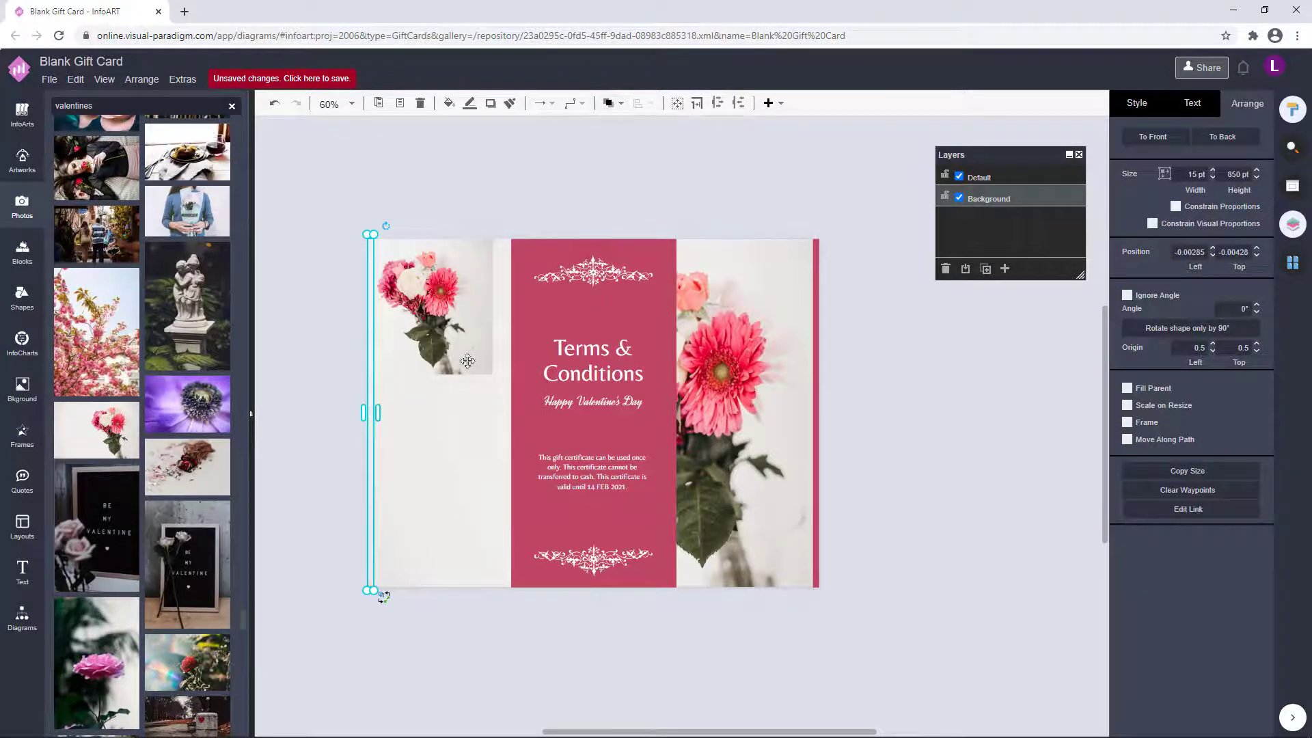
{"action": "left_click", "coordinate": [610, 108]}
{"action": "left_click", "coordinate": [628, 127]}
Try to move the background flower photo down the card and undo the move.
{"action": "left_click", "coordinate": [311, 328]}
{"action": "left_click", "coordinate": [451, 328]}
{"action": "left_click_drag", "start_coordinate": [451, 416], "coordinate": [451, 576]}
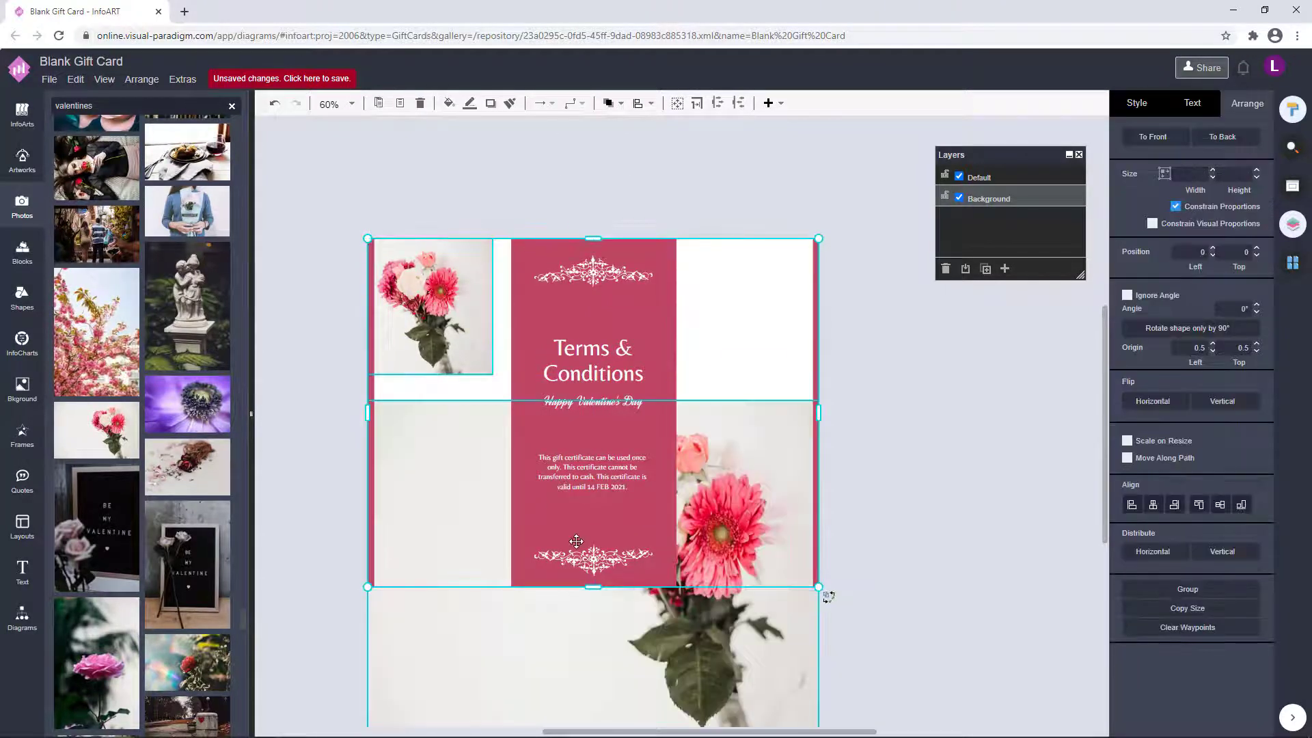
{"action": "key", "text": "ctrl+z"}
Enlarge the cropped bouquet photo to the card's full height.
{"action": "left_click", "coordinate": [452, 363]}
{"action": "left_click_drag", "start_coordinate": [493, 374], "coordinate": [659, 588]}
Reposition the crop frame over the full-height bouquet photo and crop the photo to the frame so the whole bouquet is included.
{"action": "right_click", "coordinate": [429, 391]}
{"action": "left_click", "coordinate": [515, 579]}
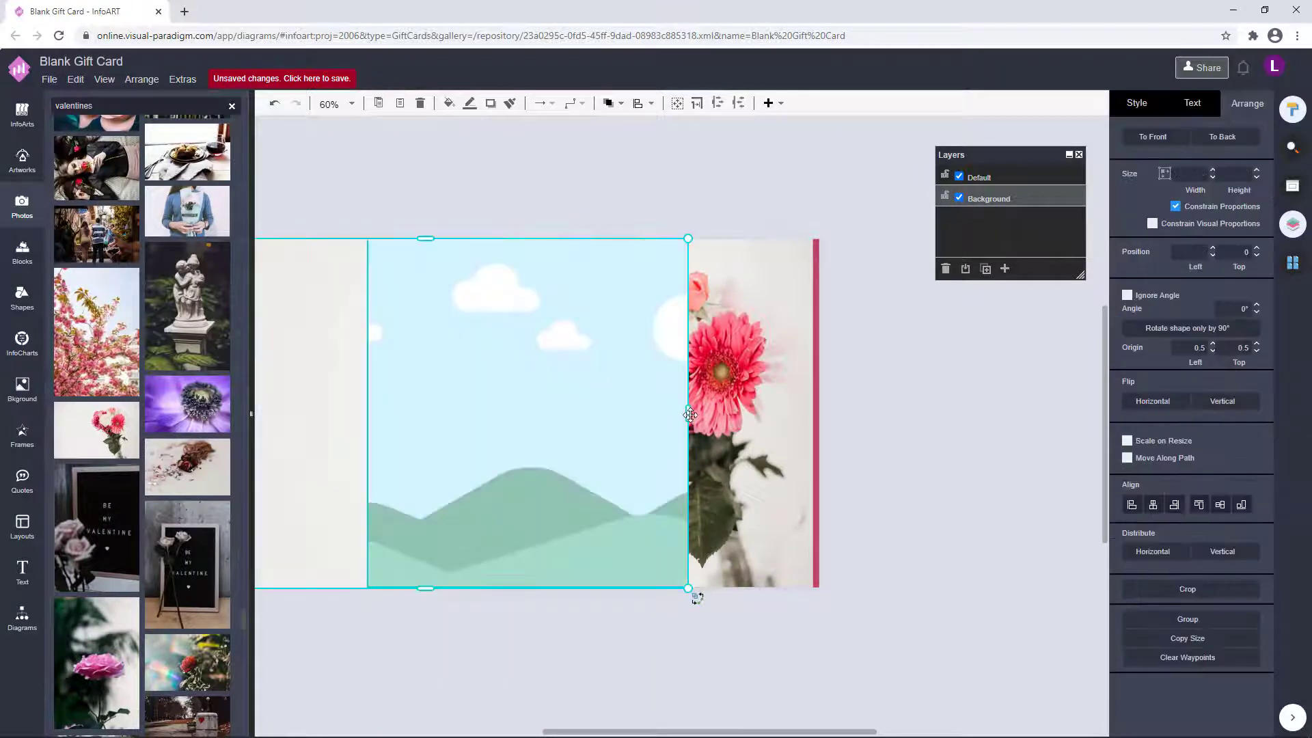
{"action": "left_click_drag", "start_coordinate": [688, 412], "coordinate": [650, 415]}
{"action": "right_click", "coordinate": [330, 392]}
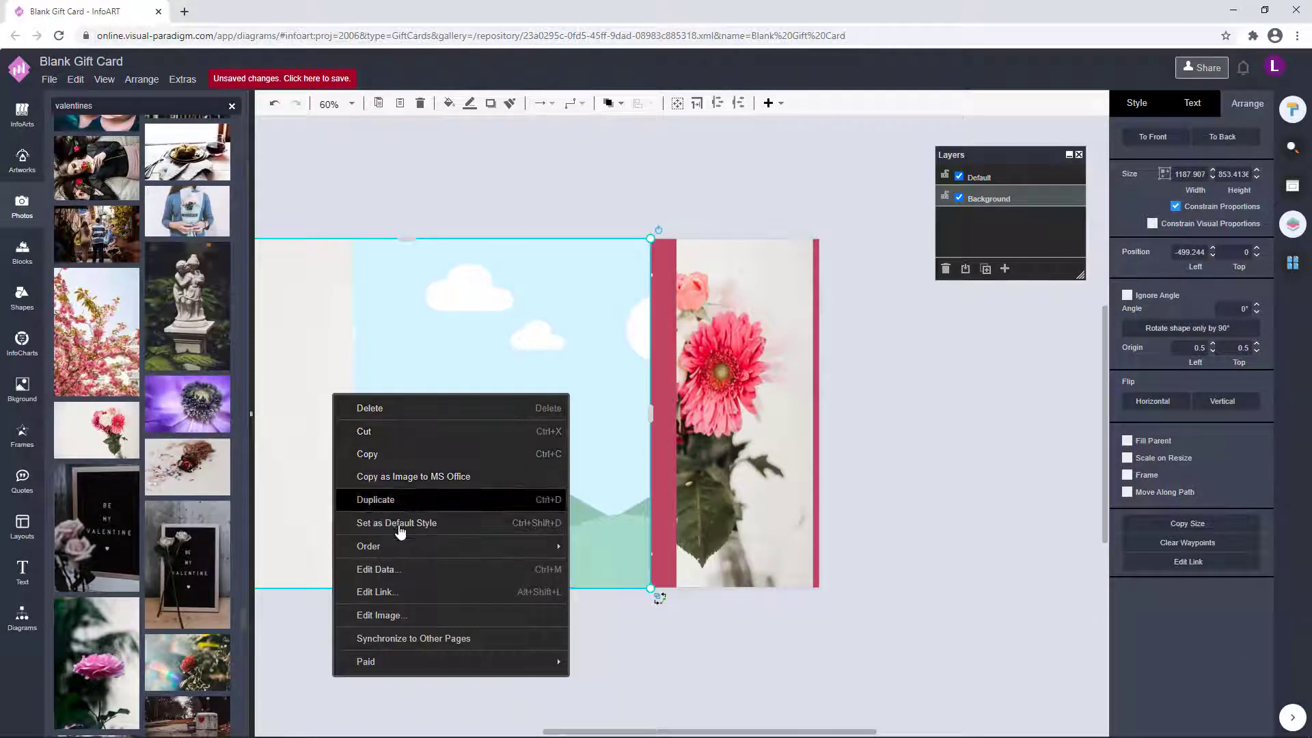
{"action": "left_click", "coordinate": [333, 616]}
{"action": "right_click", "coordinate": [314, 434]}
{"action": "left_click", "coordinate": [351, 586]}
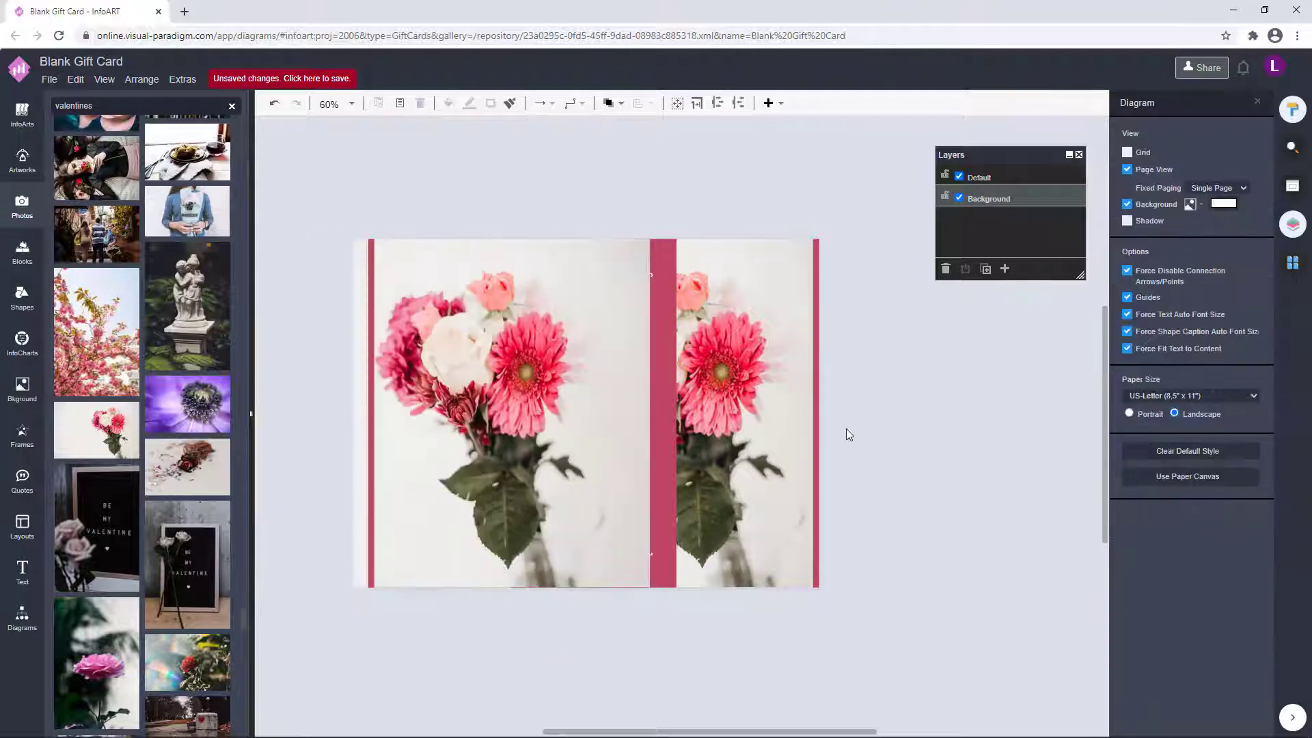
Move the cropped bouquet photo to the card's left edge and arrange it behind the terms panel but above the background flower photo.
{"action": "left_click", "coordinate": [456, 378]}
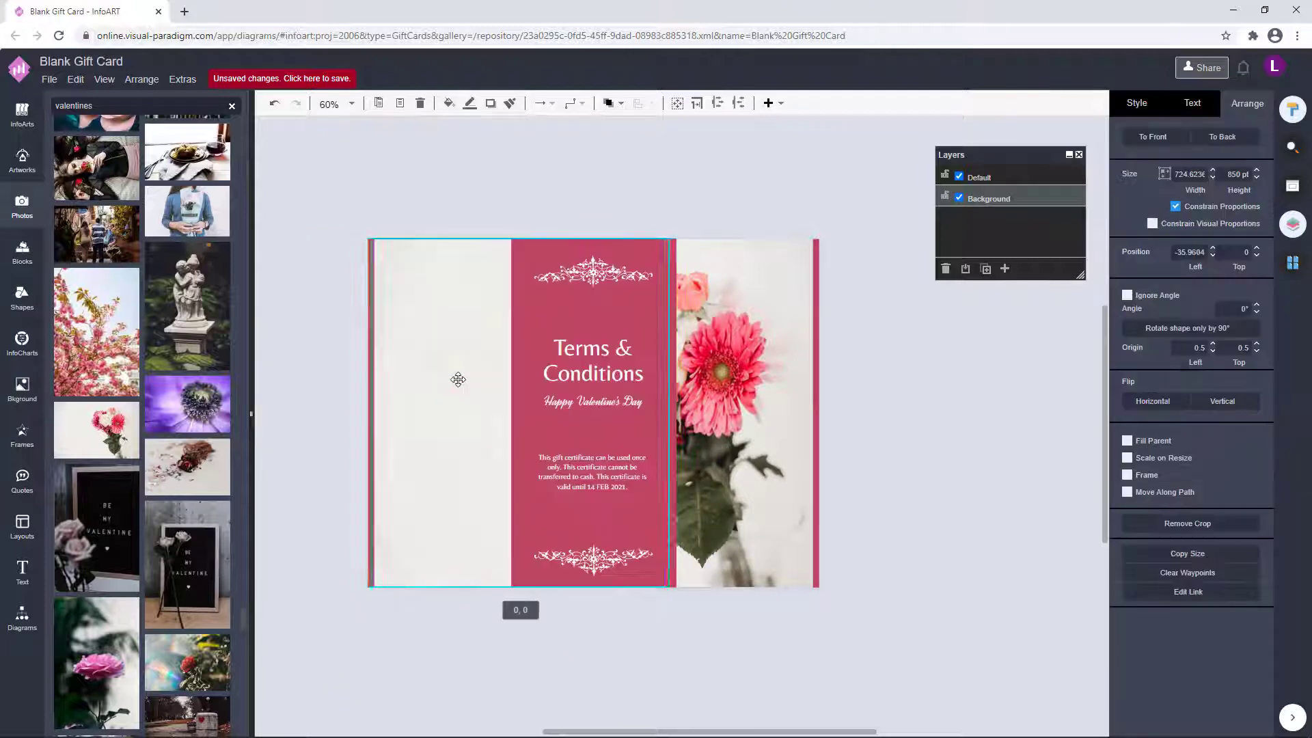
{"action": "left_click", "coordinate": [611, 105]}
{"action": "left_click", "coordinate": [621, 146]}
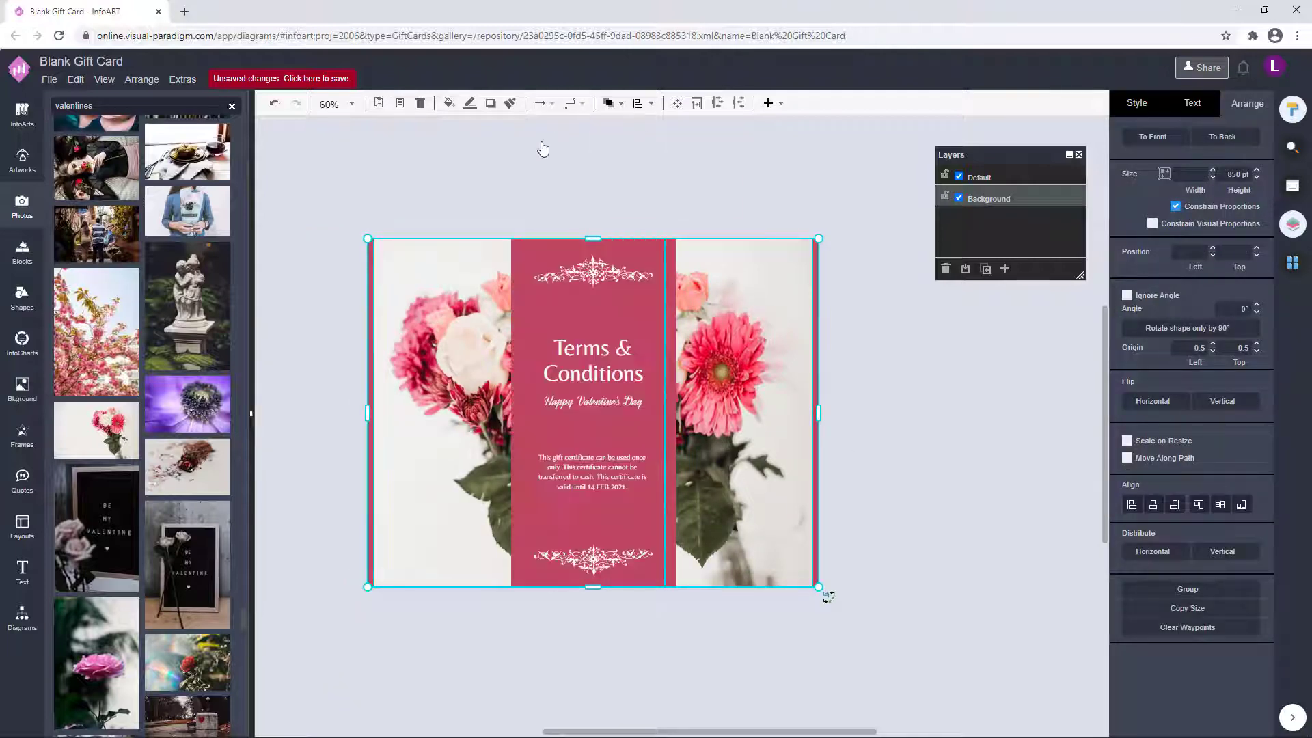
{"action": "left_click", "coordinate": [917, 489]}
Open the page list and compare the card's front and back pages, checking the photo placement on the back.
{"action": "scroll", "coordinate": [917, 490], "scroll_direction": "down", "scroll_amount": 1}
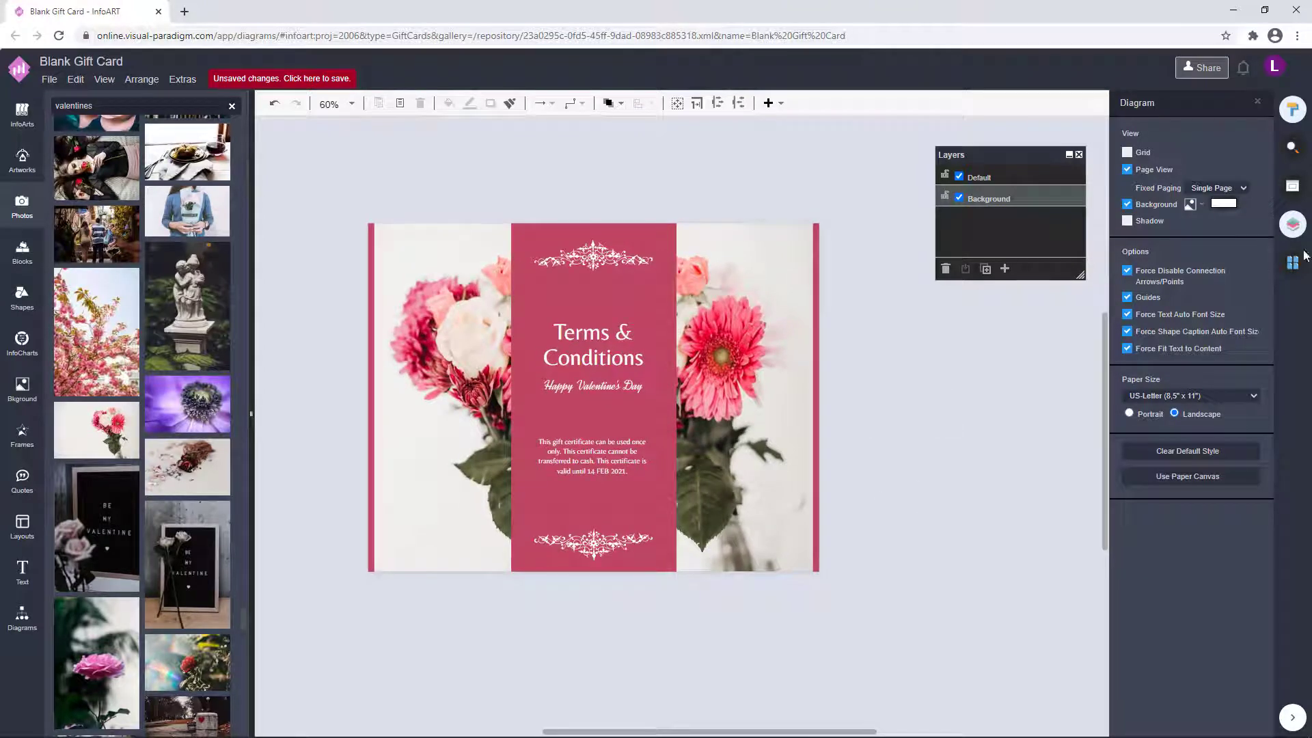
{"action": "left_click", "coordinate": [1292, 263]}
{"action": "left_click", "coordinate": [1216, 198]}
{"action": "left_click", "coordinate": [1191, 330]}
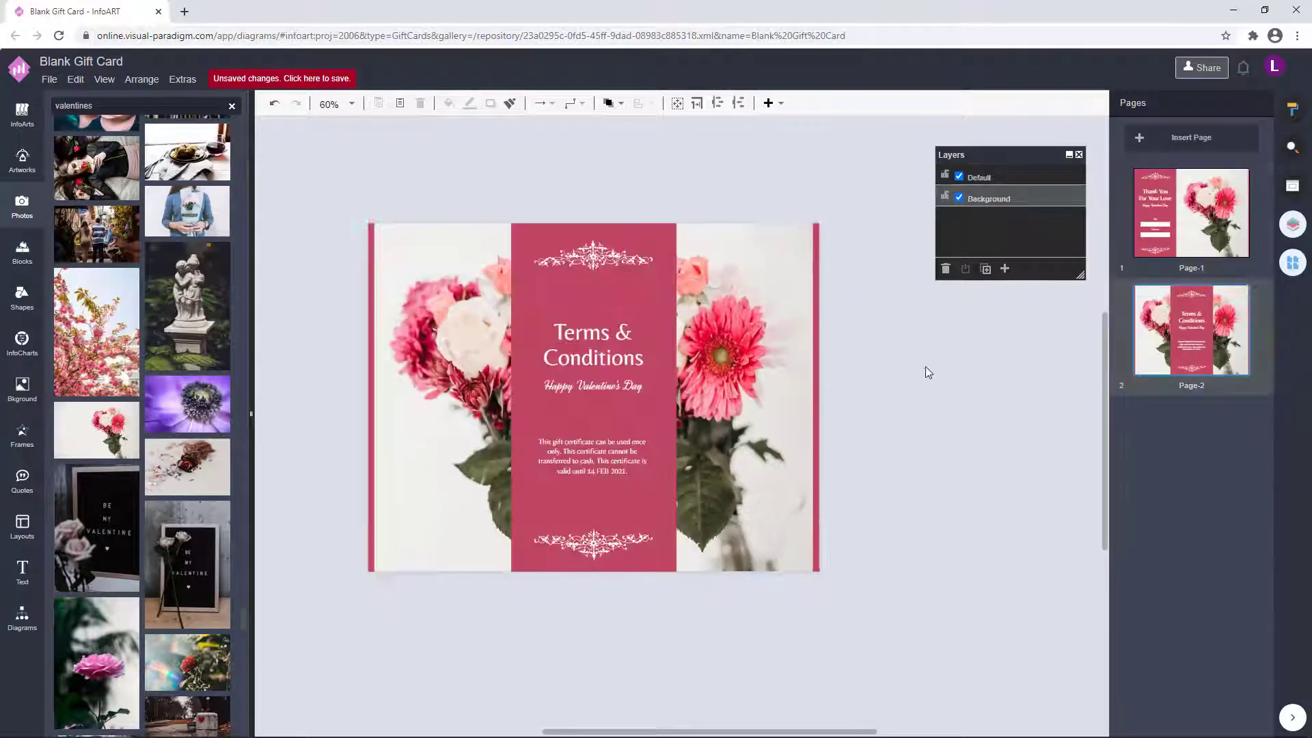
{"action": "left_click", "coordinate": [761, 376]}
{"action": "left_click", "coordinate": [445, 417]}
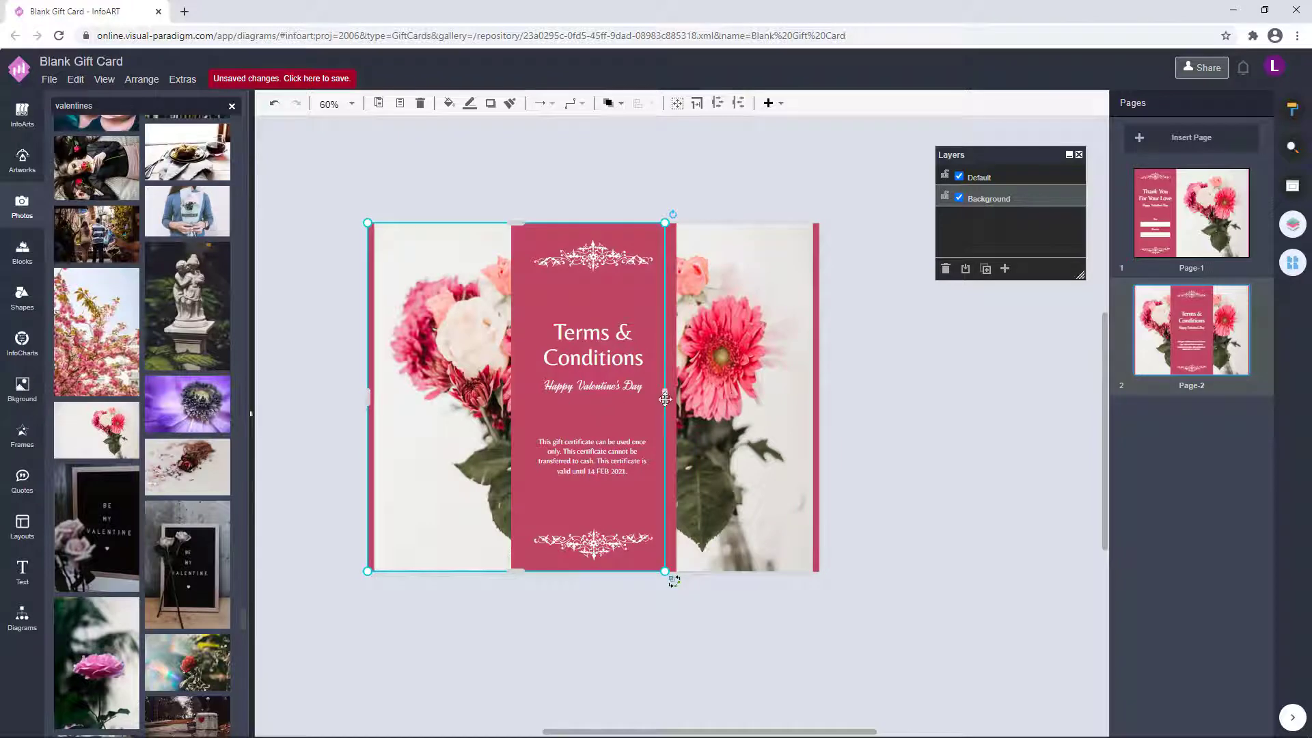
{"action": "left_click", "coordinate": [961, 410]}
{"action": "left_click", "coordinate": [1191, 212]}
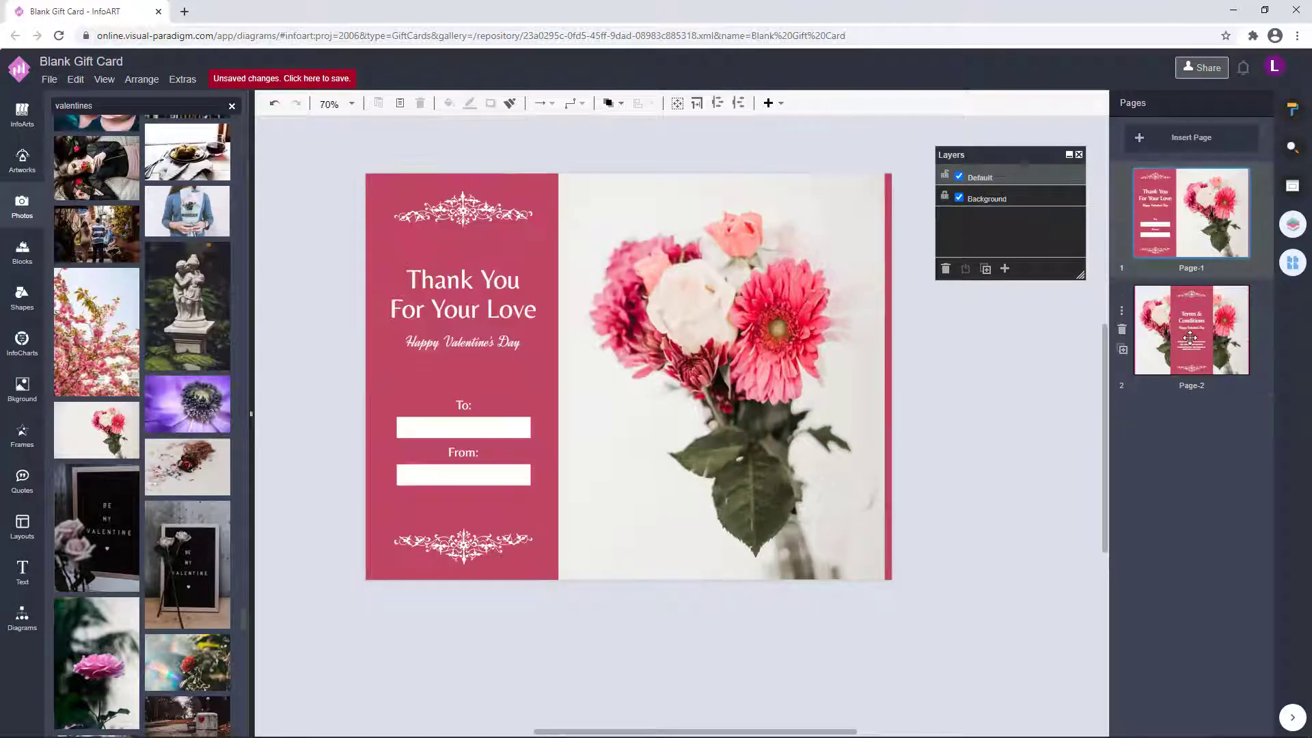
{"action": "left_click", "coordinate": [1191, 330]}
Return to the front page and save the card to VP Online under a filename containing "Photo Valentine's Day Gift".
{"action": "left_click", "coordinate": [1207, 195]}
{"action": "left_click", "coordinate": [324, 79]}
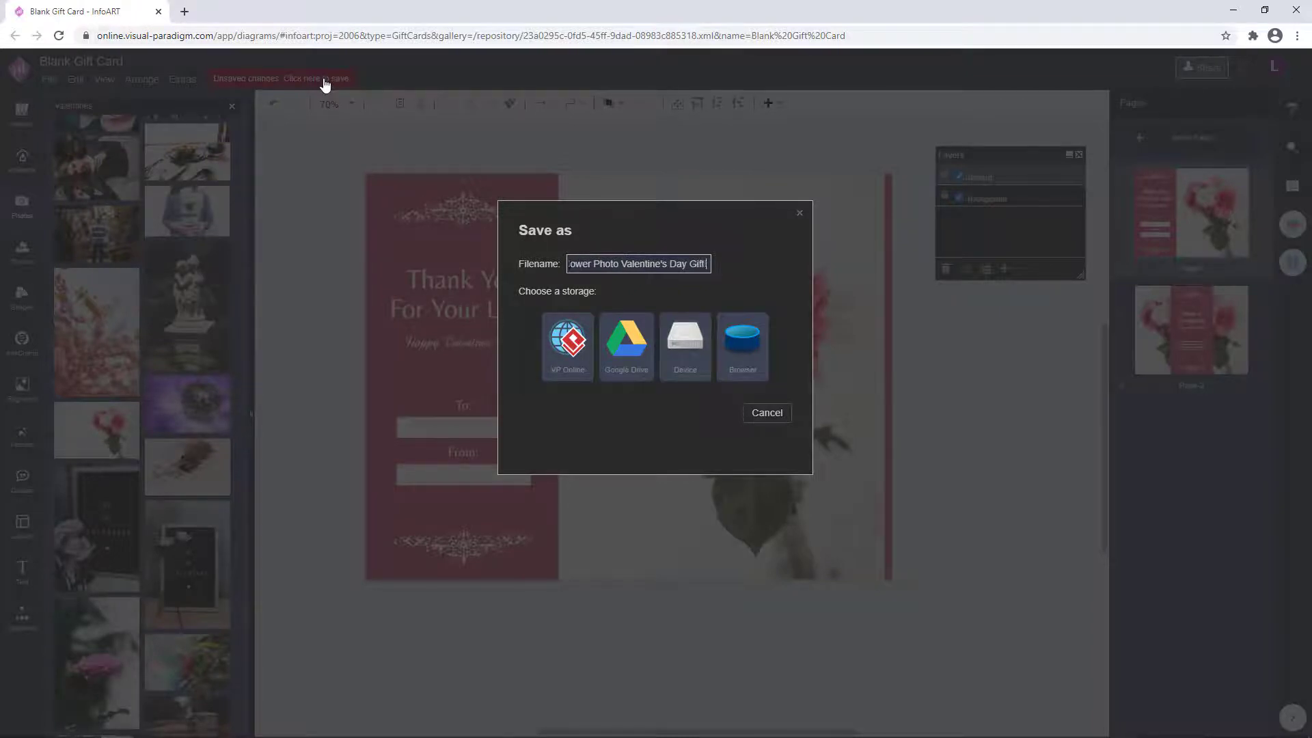
{"action": "left_click", "coordinate": [567, 342]}
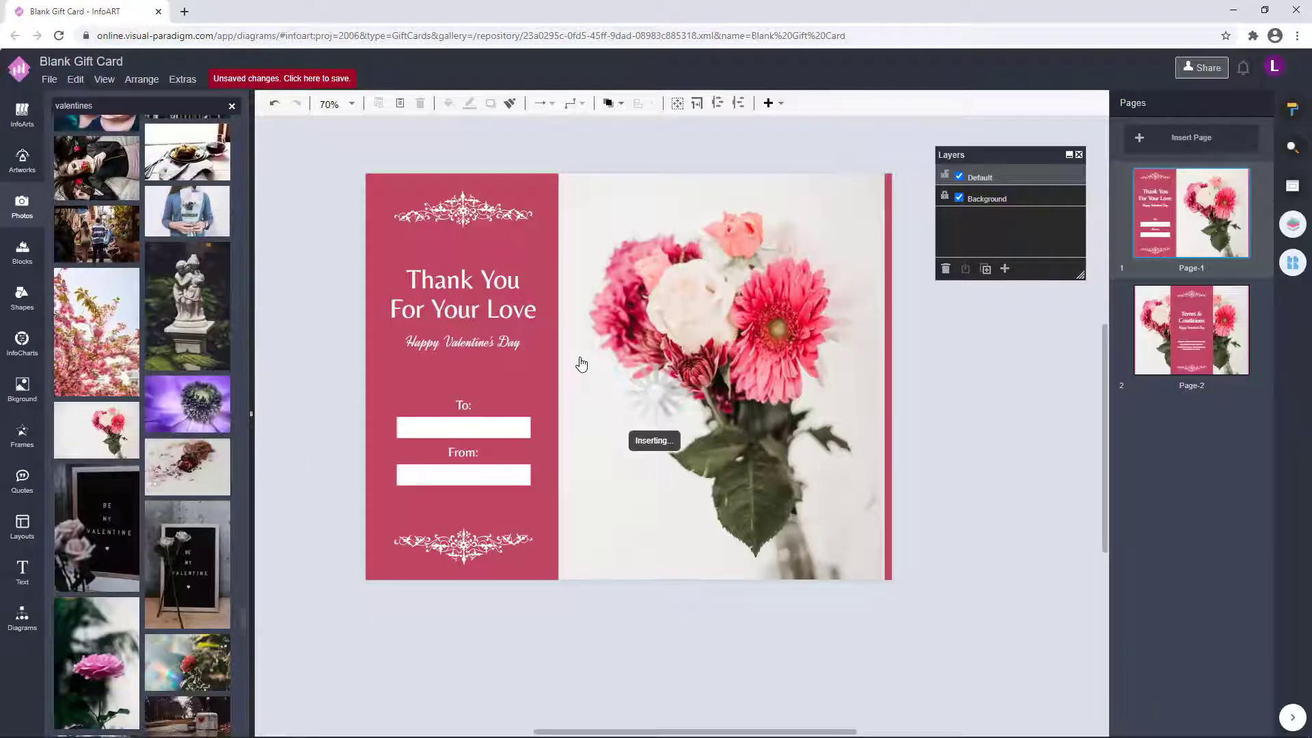